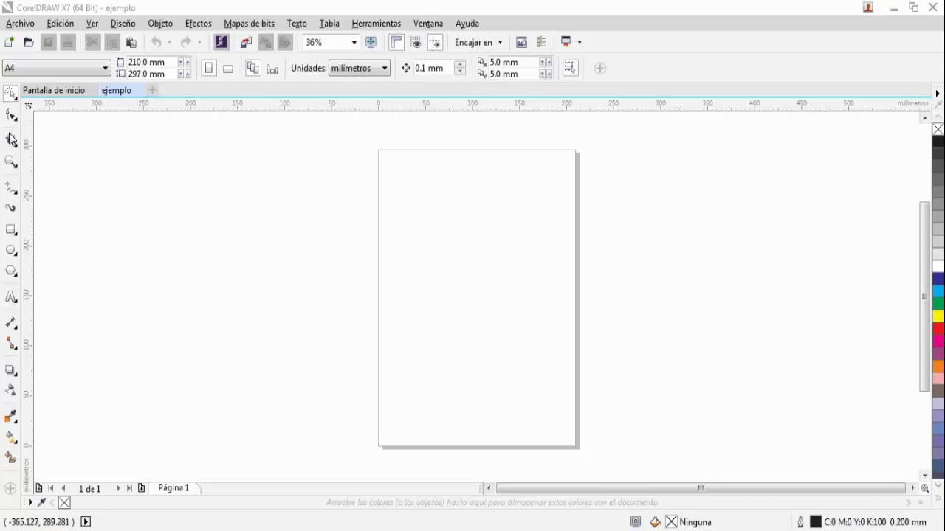
Draw an ellipse about 148 mm wide and 111 mm high on the page and move its centre to about X 109, Y 197 mm.
{"action": "left_click", "coordinate": [10, 254]}
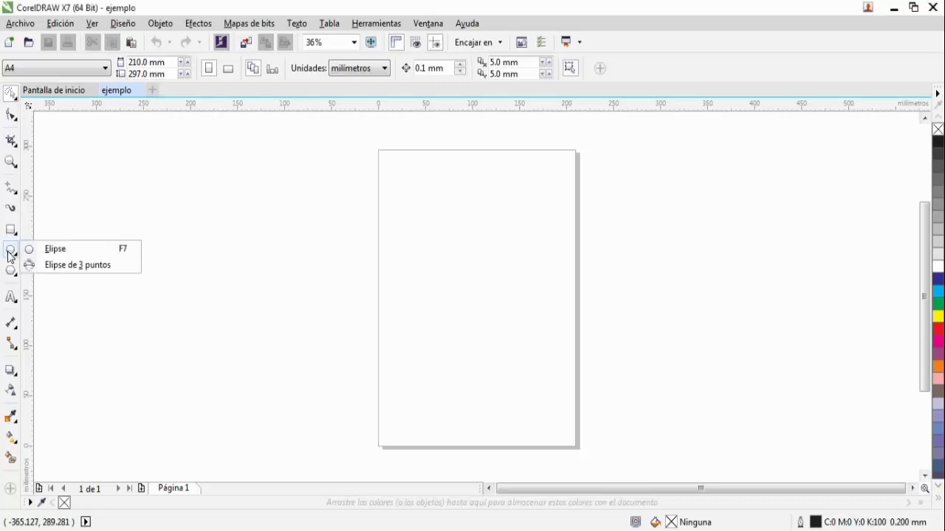
{"action": "left_click", "coordinate": [52, 250]}
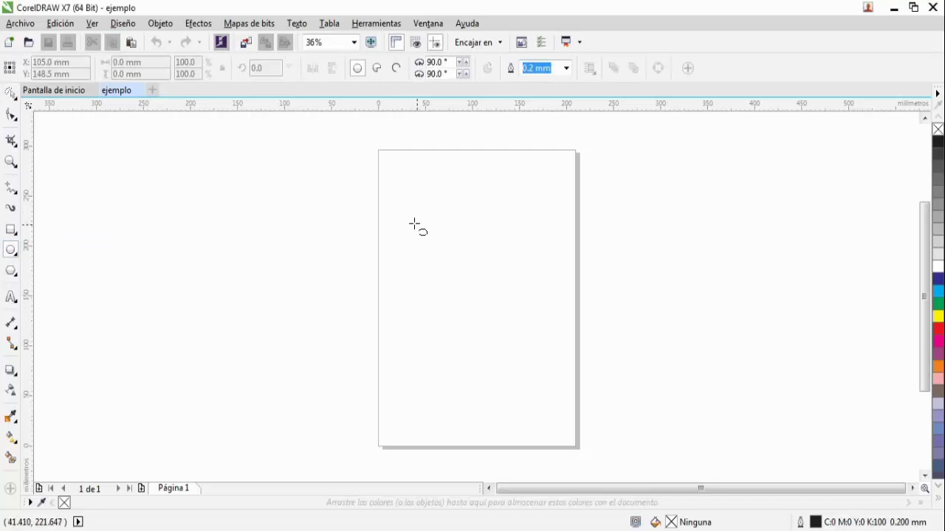
{"action": "left_click_drag", "start_coordinate": [418, 209], "coordinate": [548, 316]}
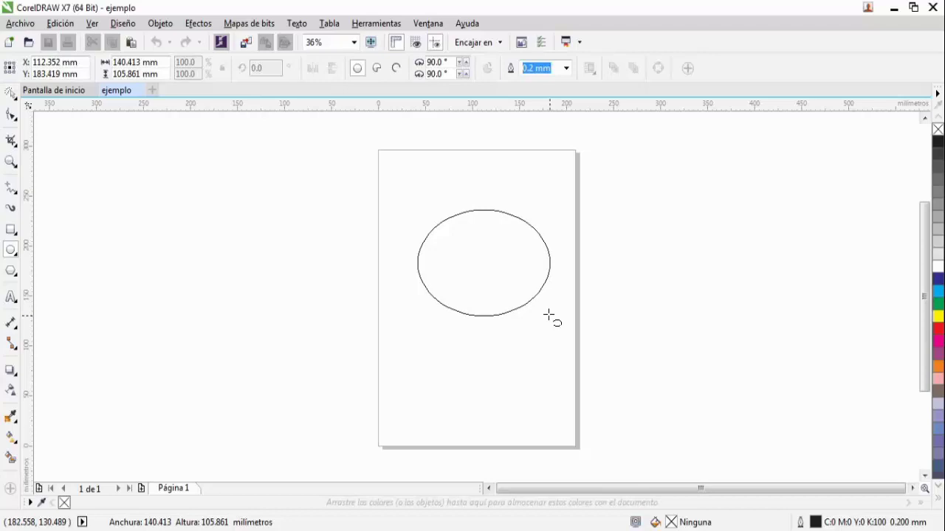
{"action": "left_click_drag", "start_coordinate": [549, 316], "coordinate": [556, 322]}
{"action": "key", "text": "space"}
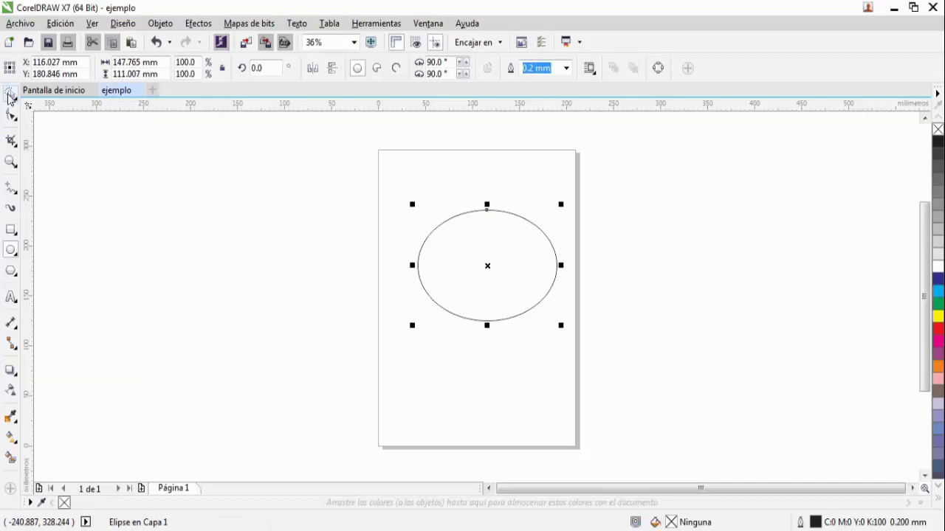
{"action": "left_click_drag", "start_coordinate": [528, 248], "coordinate": [490, 230]}
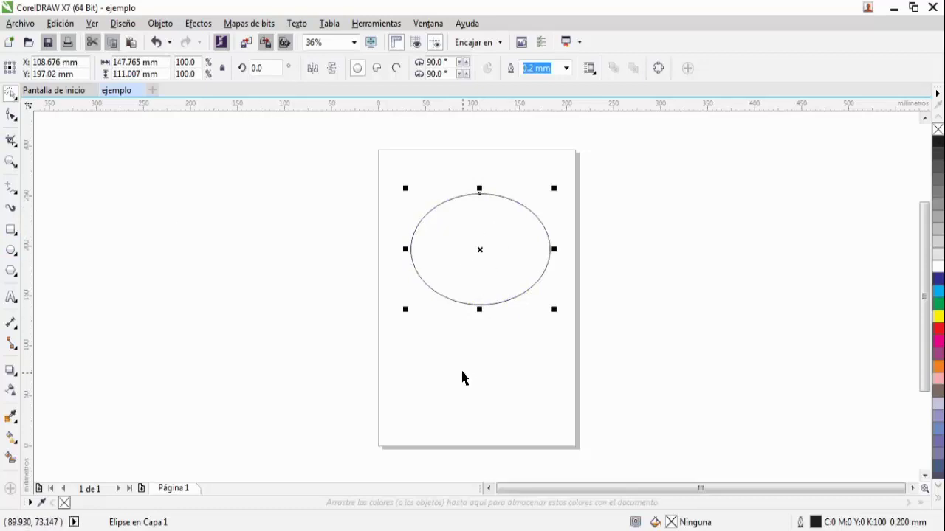
Draw a closed three-node triangle about 59 mm wide and 34 mm high below the ellipse with the Bézier tool.
{"action": "left_click", "coordinate": [11, 194]}
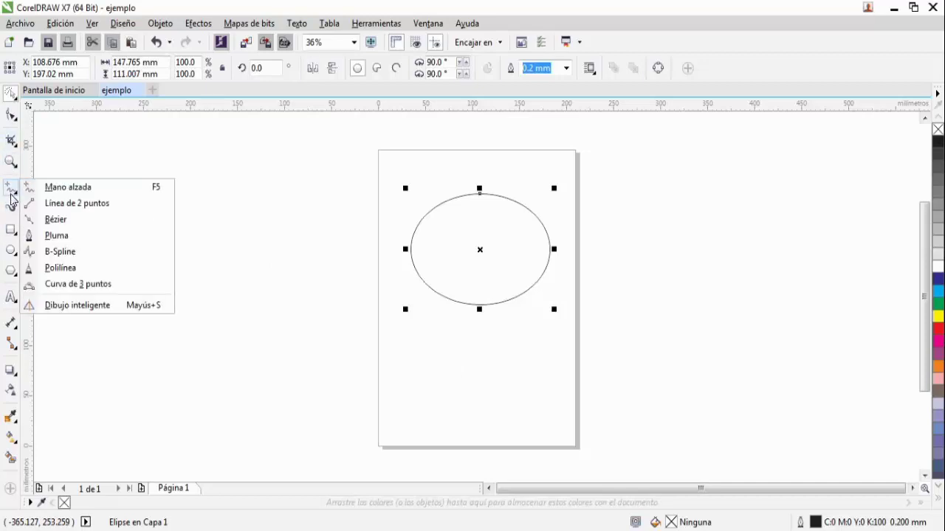
{"action": "left_click", "coordinate": [78, 219]}
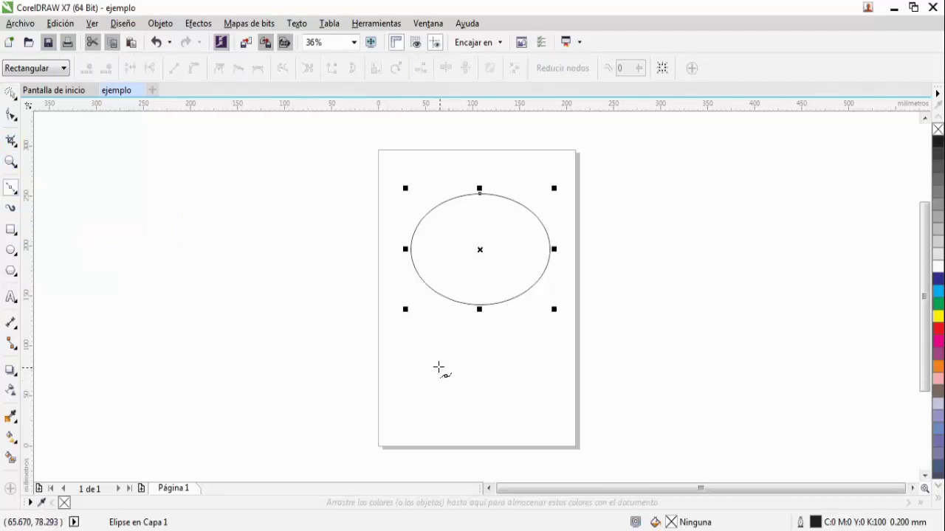
{"action": "key", "text": "Escape"}
{"action": "scroll", "coordinate": [451, 361], "scroll_direction": "up", "scroll_amount": 1}
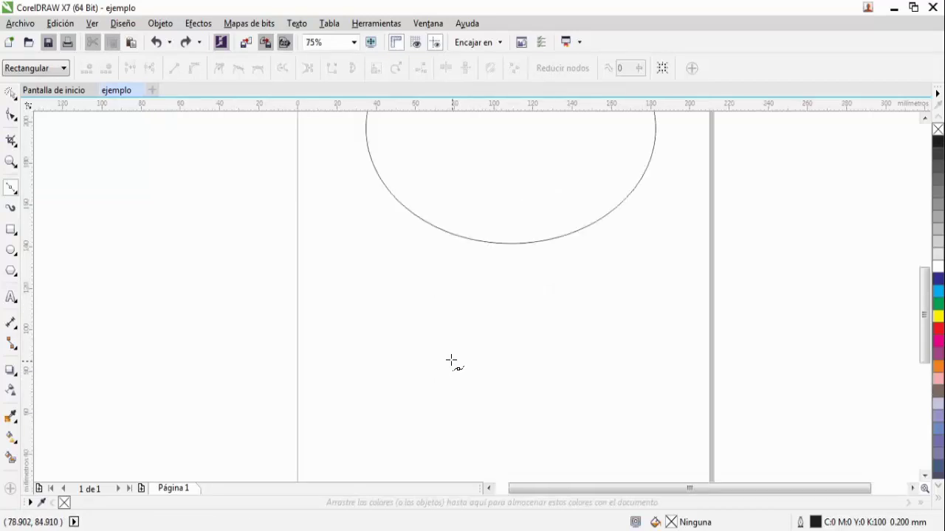
{"action": "scroll", "coordinate": [449, 360], "scroll_direction": "down", "scroll_amount": 1}
{"action": "scroll", "coordinate": [448, 360], "scroll_direction": "up", "scroll_amount": 2}
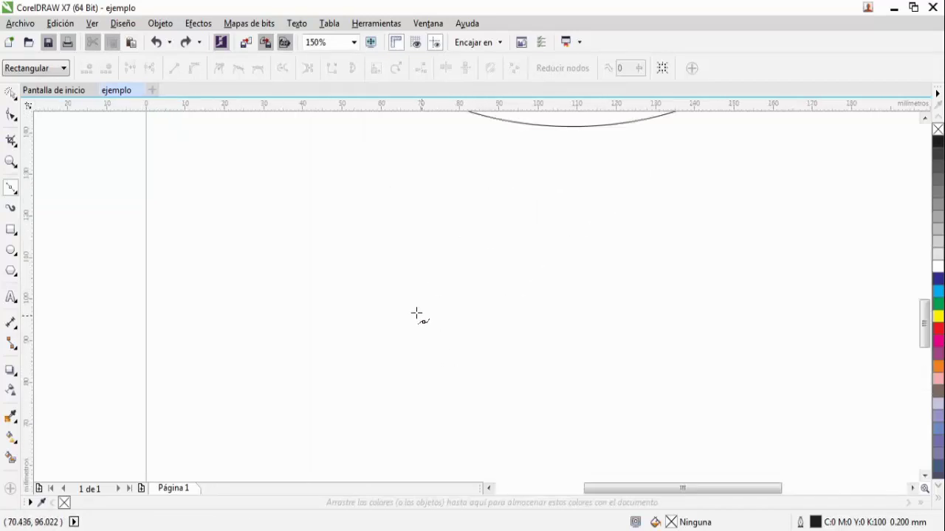
{"action": "left_click", "coordinate": [409, 287]}
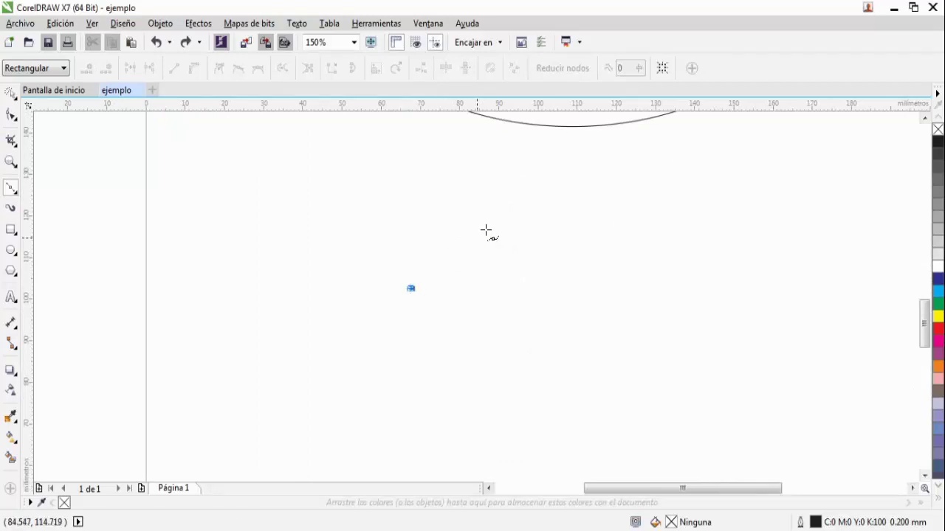
{"action": "left_click", "coordinate": [542, 176]}
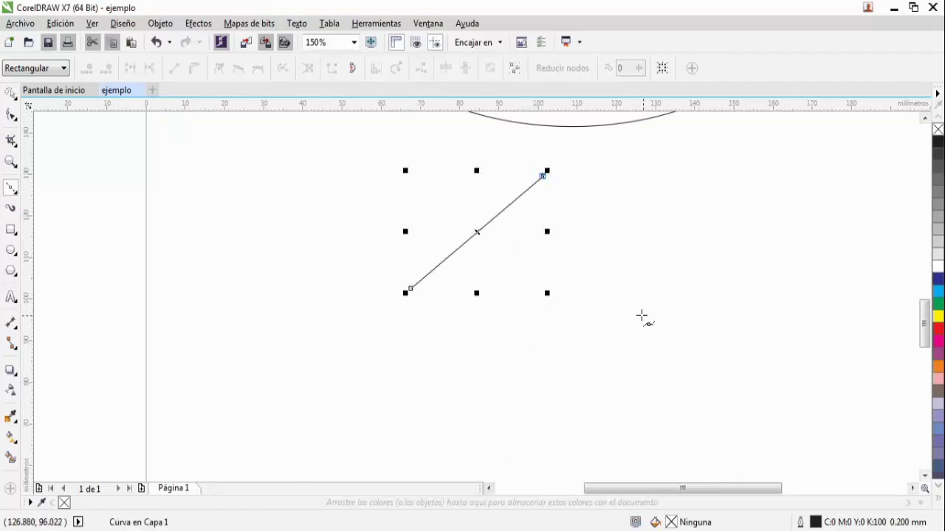
{"action": "left_click", "coordinate": [643, 319]}
{"action": "left_click", "coordinate": [411, 288]}
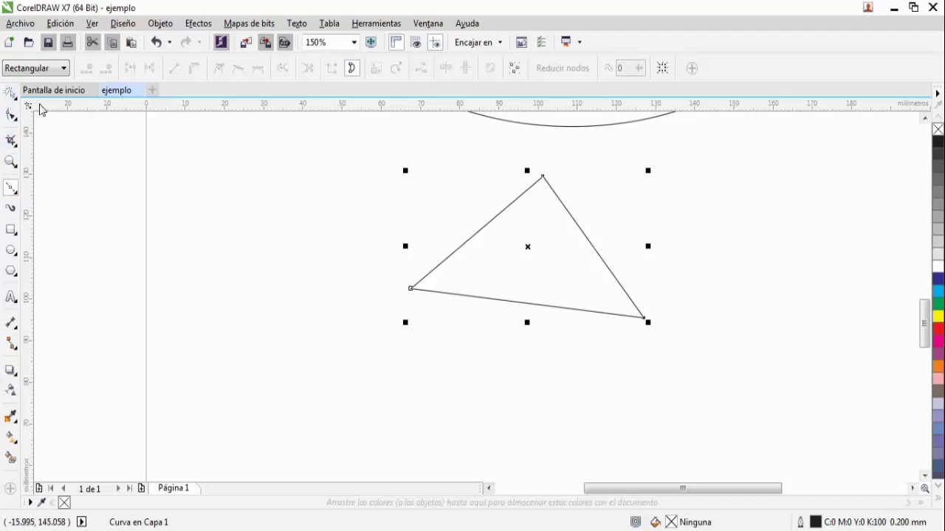
Select all three nodes of the triangle with the Shape tool and convert its straight sides to curves.
{"action": "left_click", "coordinate": [11, 118]}
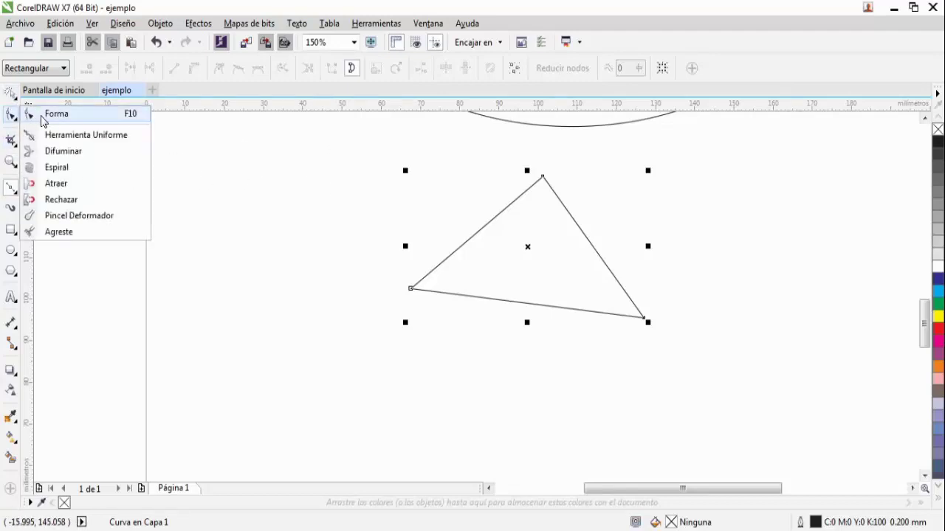
{"action": "left_click", "coordinate": [42, 116]}
{"action": "left_click_drag", "start_coordinate": [361, 138], "coordinate": [541, 364]}
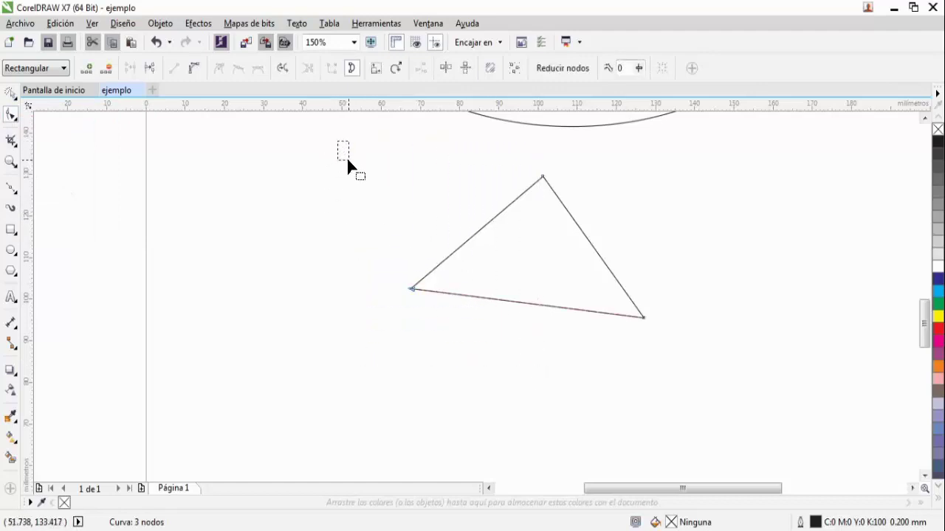
{"action": "left_click_drag", "start_coordinate": [372, 192], "coordinate": [716, 386]}
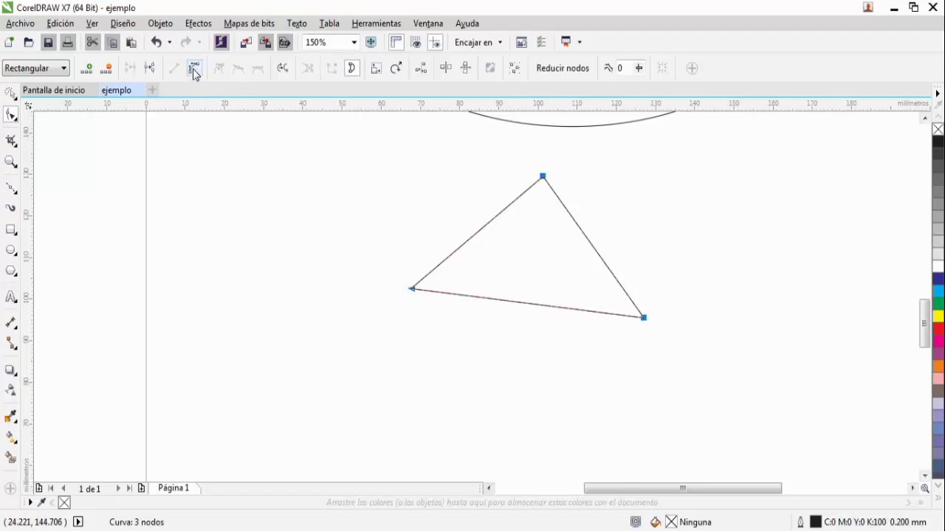
{"action": "left_click", "coordinate": [250, 197]}
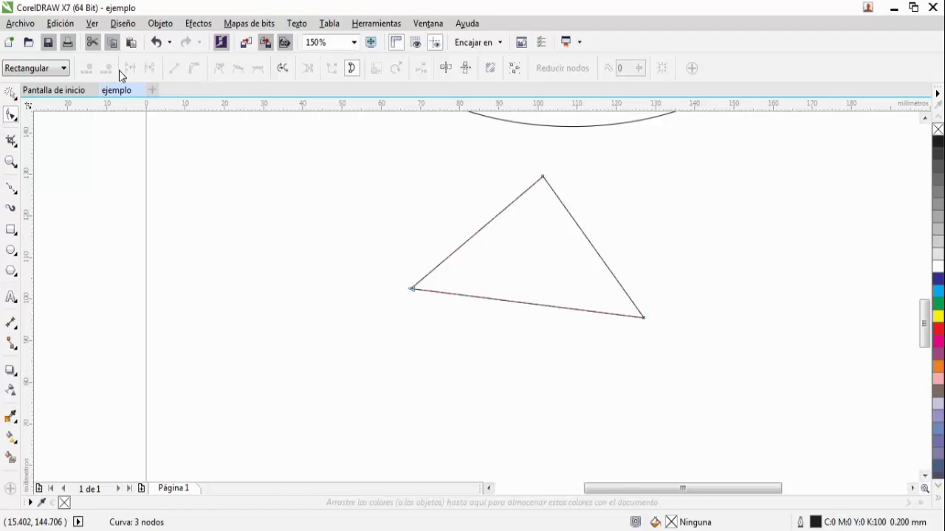
{"action": "left_click_drag", "start_coordinate": [347, 146], "coordinate": [693, 404]}
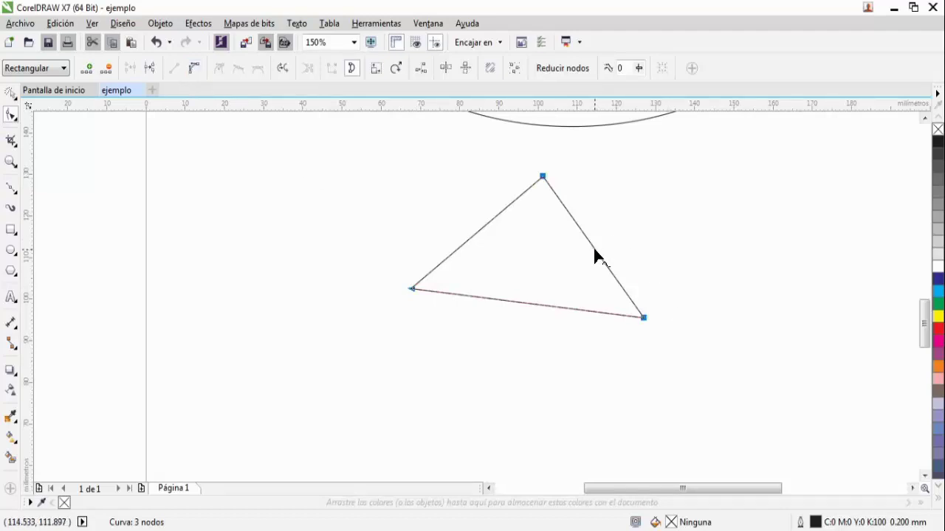
{"action": "left_click", "coordinate": [193, 68]}
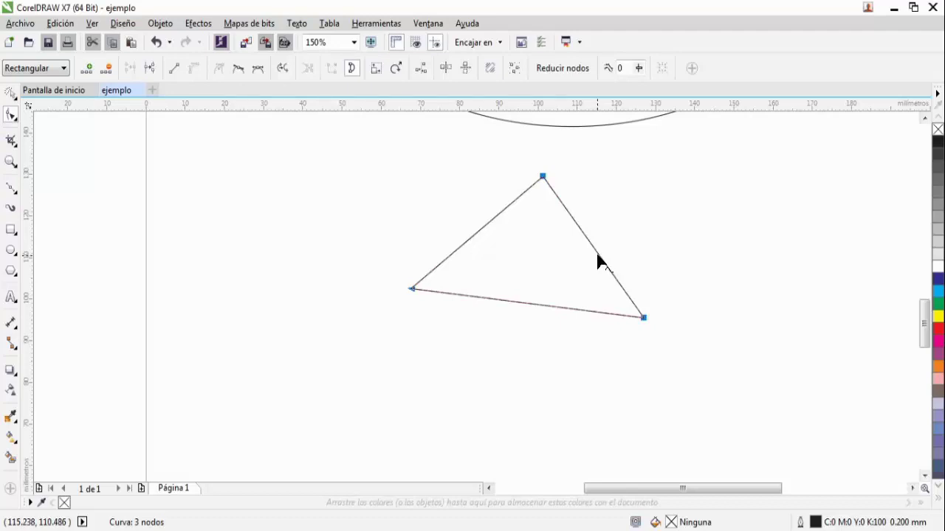
Bend the triangle's two upper sides outward and its lower side slightly upward into a rounded crescent-like shape.
{"action": "left_click_drag", "start_coordinate": [598, 260], "coordinate": [647, 226]}
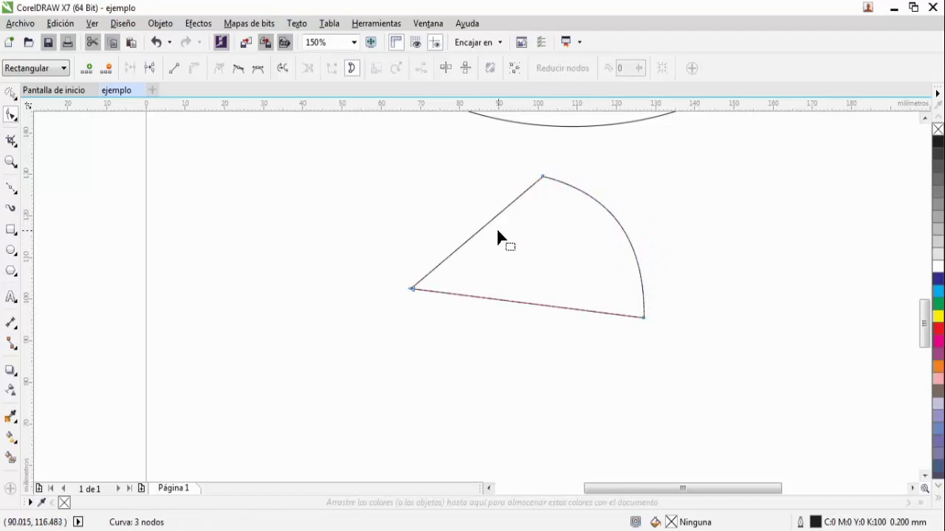
{"action": "left_click_drag", "start_coordinate": [477, 238], "coordinate": [445, 199]}
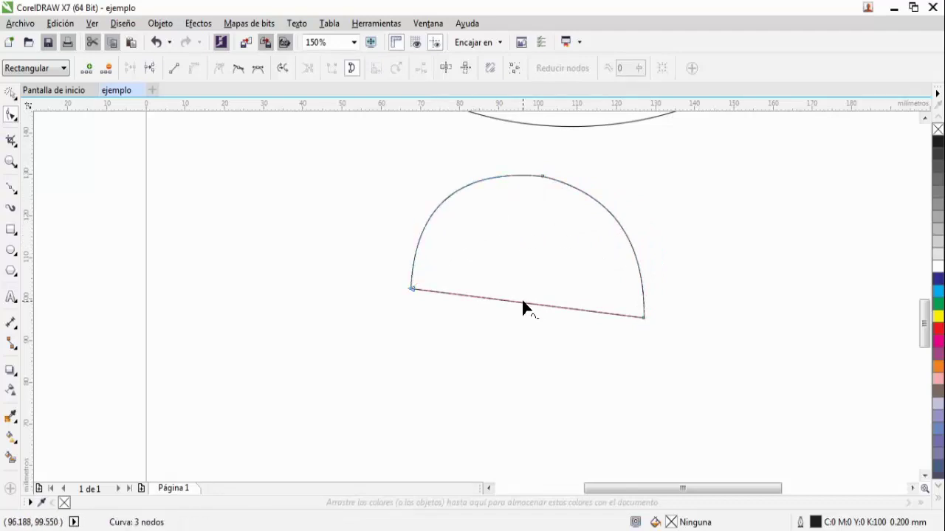
{"action": "left_click_drag", "start_coordinate": [523, 303], "coordinate": [533, 284]}
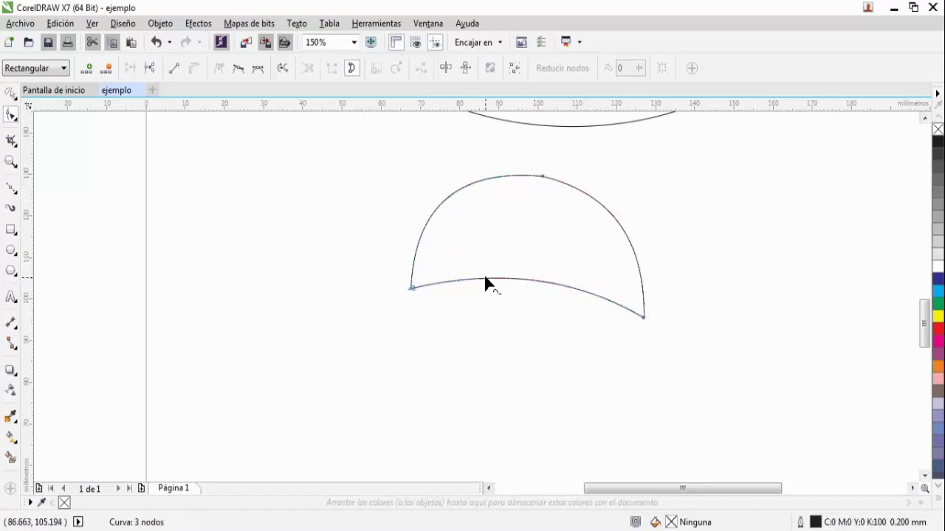
Move the curved shape into the upper right part of the ellipse, centred at about X 142, Y 215 mm.
{"action": "scroll", "coordinate": [485, 279], "scroll_direction": "down", "scroll_amount": 1}
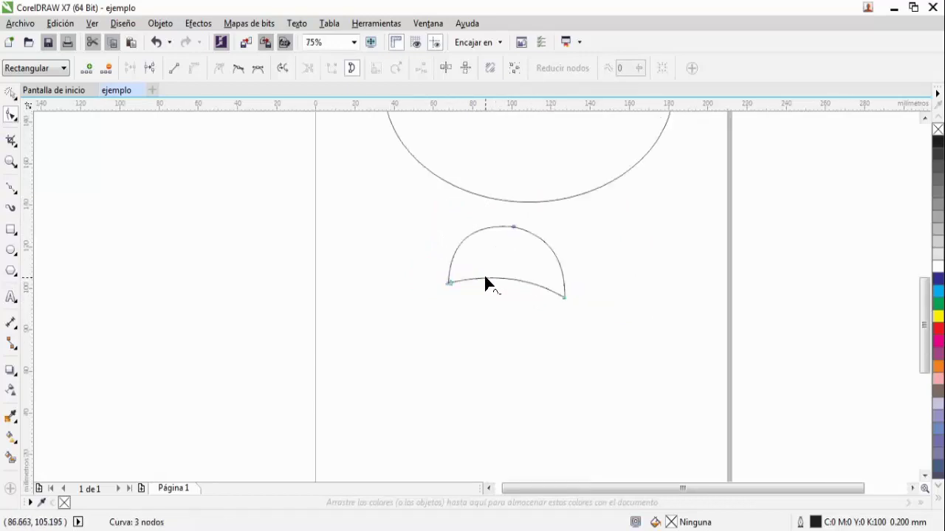
{"action": "left_click", "coordinate": [10, 162]}
{"action": "left_click", "coordinate": [52, 177]}
{"action": "left_click_drag", "start_coordinate": [690, 255], "coordinate": [654, 295]}
{"action": "left_click_drag", "start_coordinate": [651, 262], "coordinate": [623, 316]}
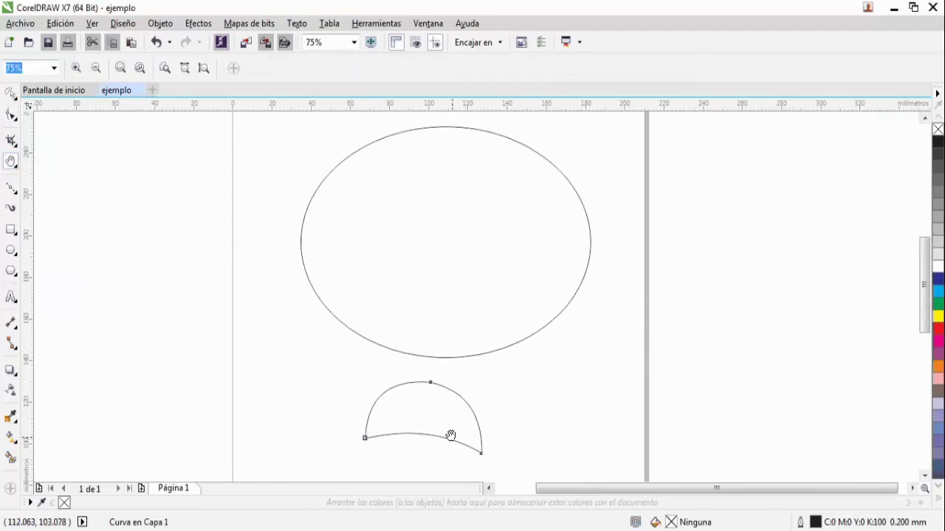
{"action": "left_click", "coordinate": [10, 95]}
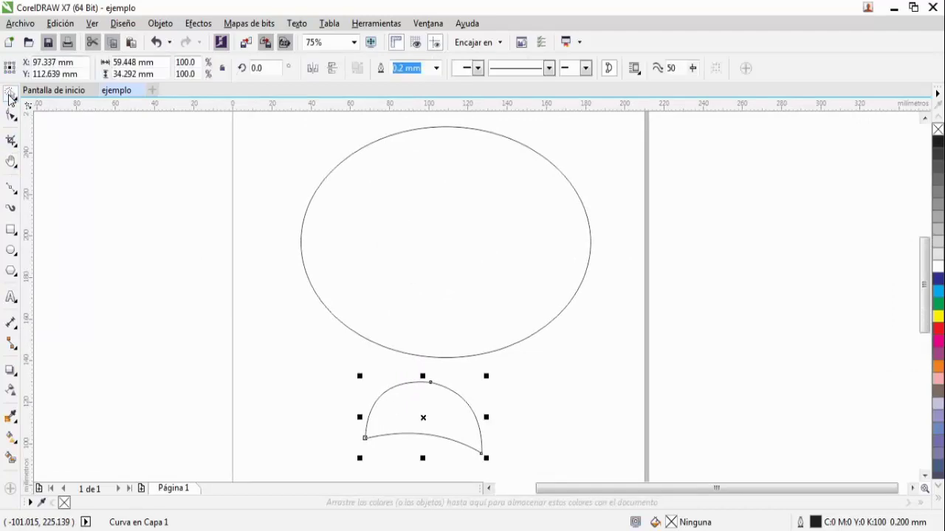
{"action": "left_click_drag", "start_coordinate": [446, 422], "coordinate": [533, 207]}
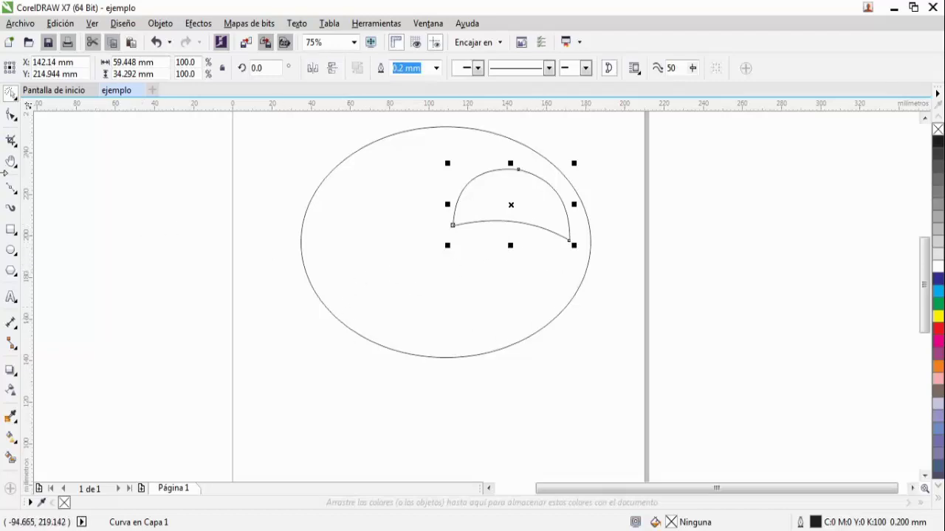
Move the curved shape's two lower corner nodes down with the Shape tool to make the shape taller.
{"action": "left_click", "coordinate": [12, 121]}
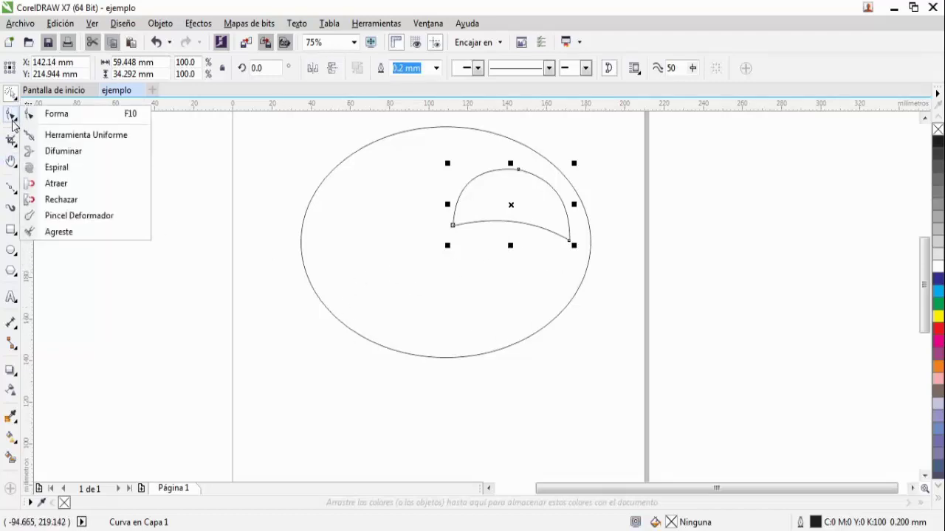
{"action": "left_click", "coordinate": [12, 120]}
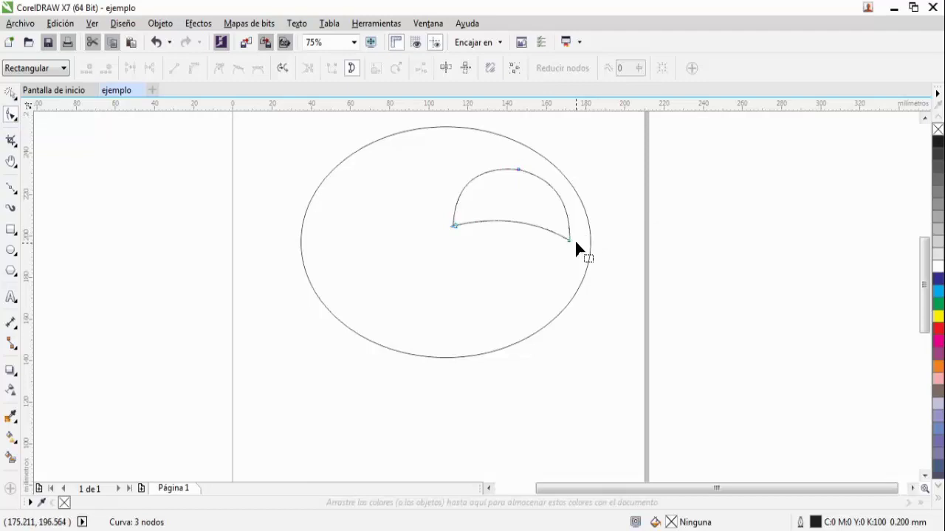
{"action": "left_click", "coordinate": [518, 170]}
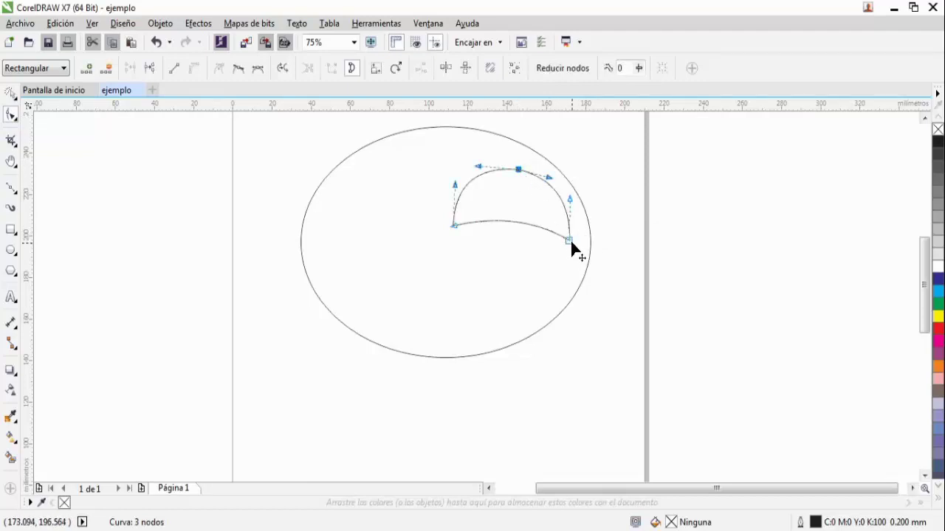
{"action": "left_click_drag", "start_coordinate": [570, 241], "coordinate": [571, 257]}
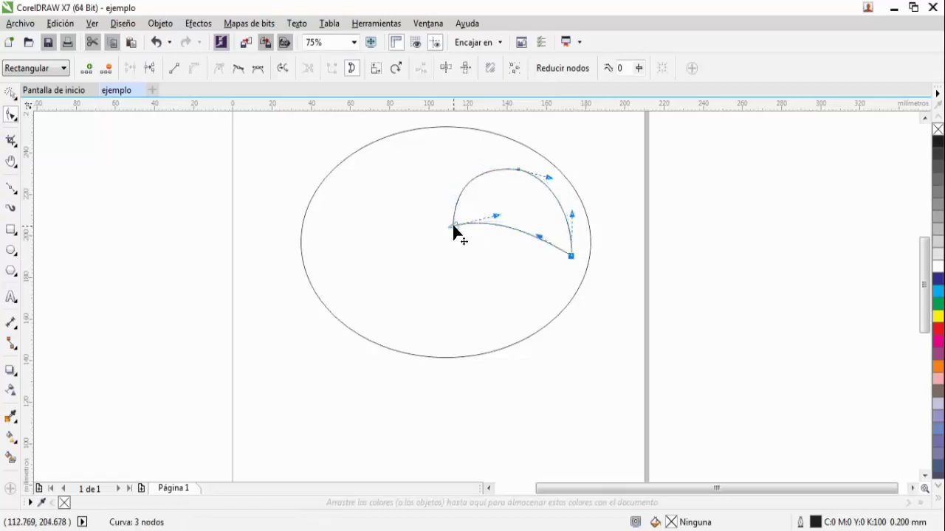
{"action": "left_click_drag", "start_coordinate": [452, 227], "coordinate": [446, 244]}
{"action": "left_click_drag", "start_coordinate": [571, 259], "coordinate": [572, 269]}
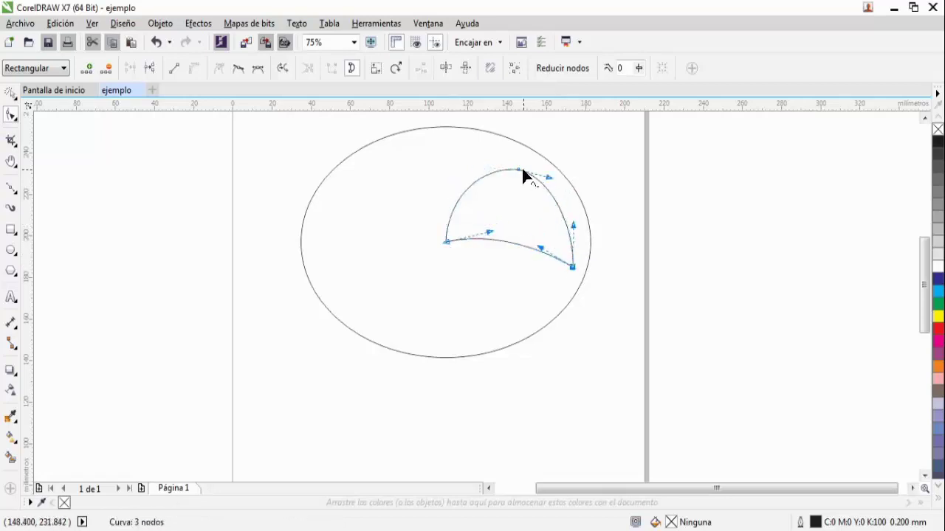
Refine the curved shape by raising its top node, adjusting that node's handles, and moving both lower corners to the right.
{"action": "left_click_drag", "start_coordinate": [522, 170], "coordinate": [575, 181]}
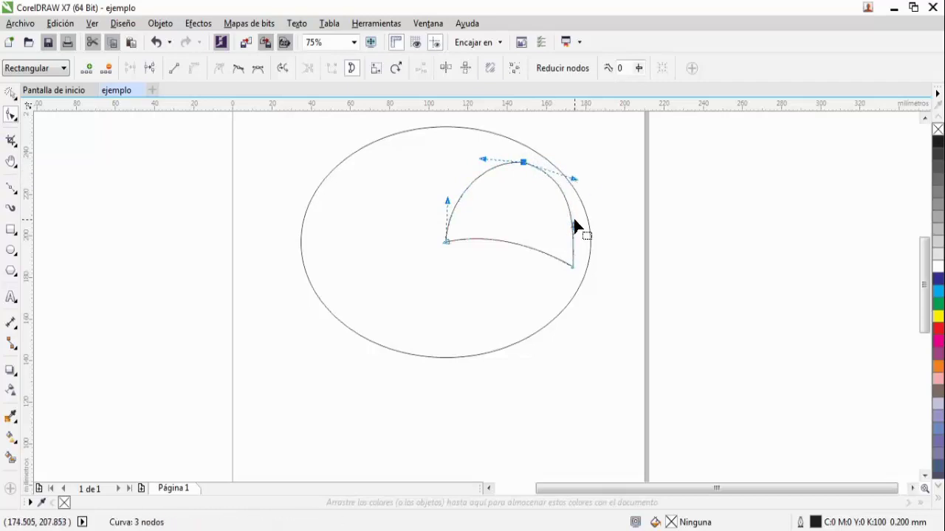
{"action": "left_click", "coordinate": [573, 267]}
{"action": "left_click_drag", "start_coordinate": [574, 267], "coordinate": [578, 260]}
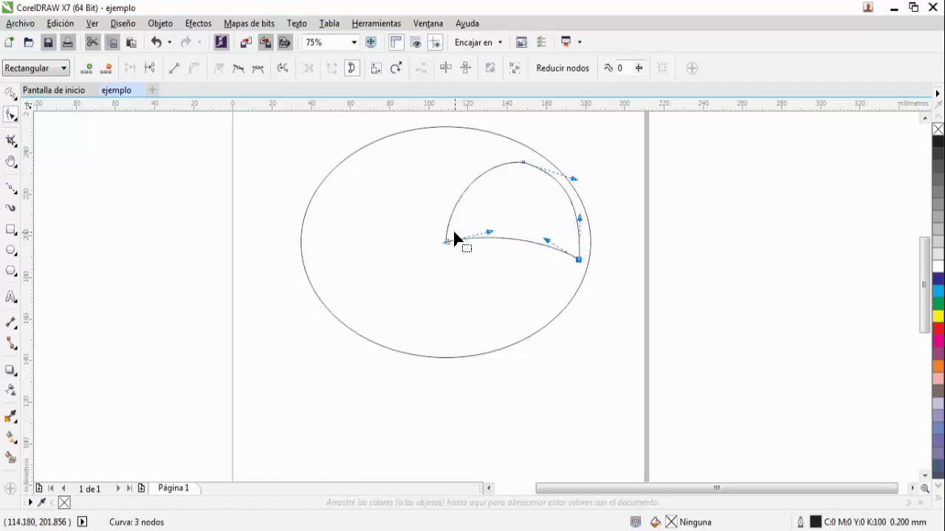
{"action": "left_click_drag", "start_coordinate": [454, 234], "coordinate": [472, 237]}
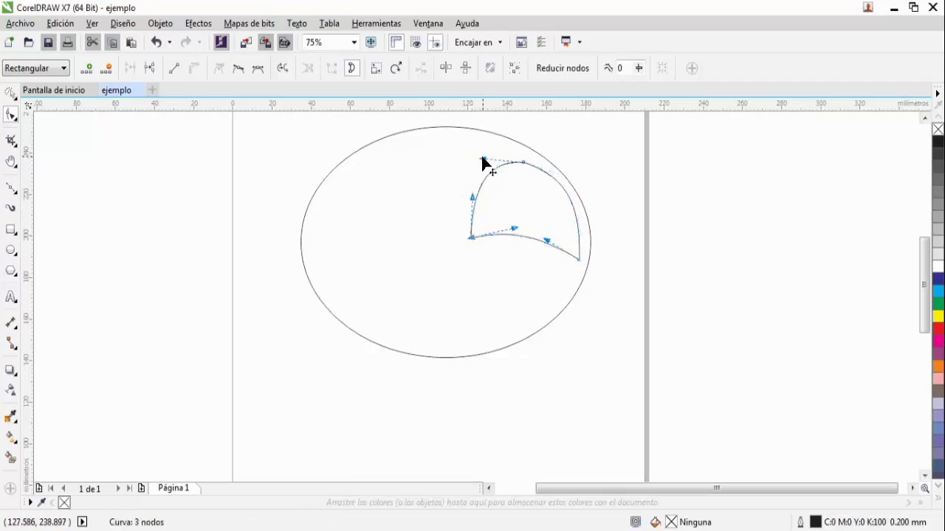
{"action": "left_click_drag", "start_coordinate": [483, 159], "coordinate": [498, 166]}
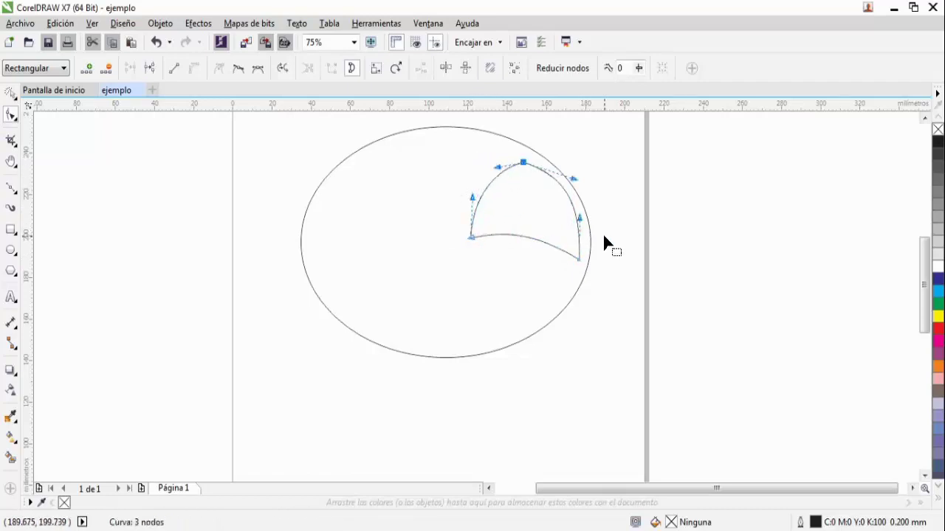
{"action": "left_click", "coordinate": [604, 235]}
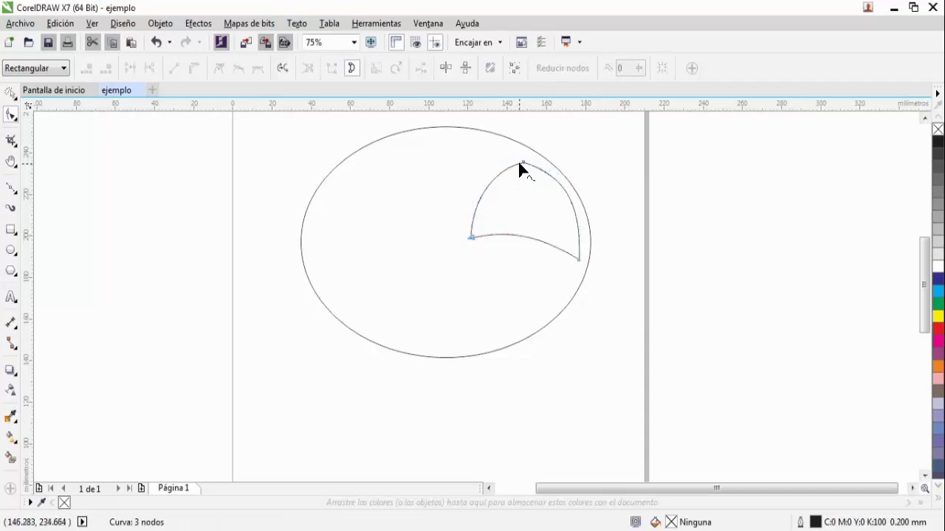
Reshape the curved shape's right side by adjusting the top node's handle so that side arches more steeply down from the top.
{"action": "left_click", "coordinate": [522, 164]}
{"action": "mouse_move", "coordinate": [573, 183]}
{"action": "left_mouse_down"}
{"action": "mouse_move", "coordinate": [559, 188]}
{"action": "mouse_move", "coordinate": [541, 176]}
{"action": "mouse_move", "coordinate": [563, 170]}
{"action": "left_mouse_up"}
{"action": "left_click", "coordinate": [607, 232]}
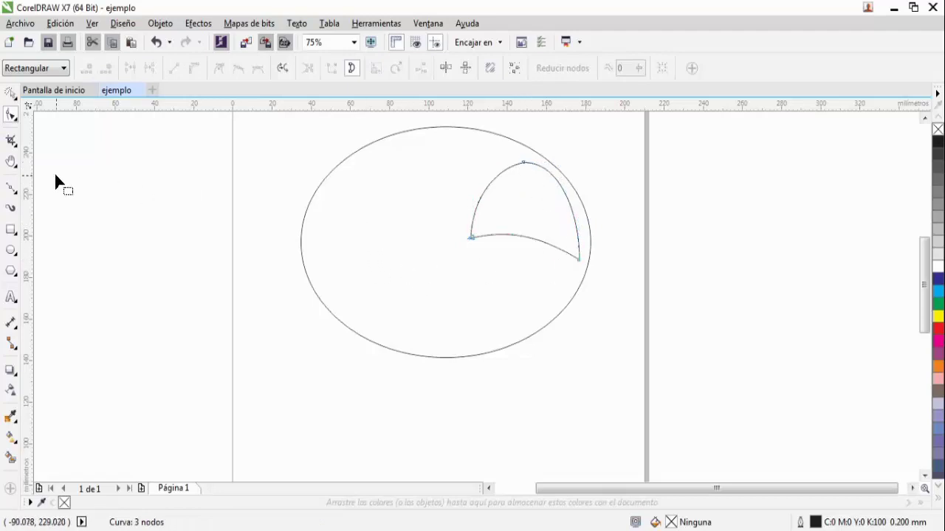
Draw a small ellipse about 16 × 19 mm inside the curved shape's upper left edge, centred at about X 135, Y 217 mm.
{"action": "left_click", "coordinate": [11, 253]}
{"action": "left_click", "coordinate": [49, 249]}
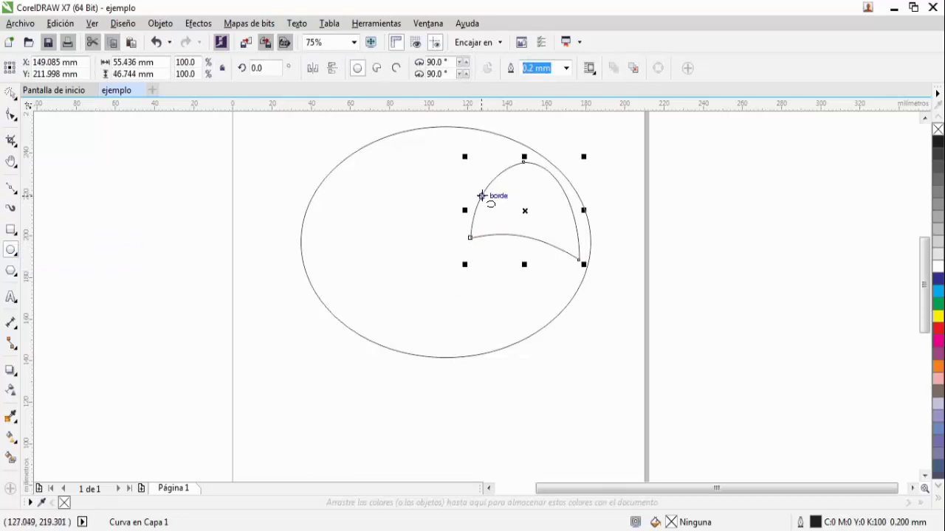
{"action": "left_click_drag", "start_coordinate": [484, 189], "coordinate": [496, 220]}
{"action": "left_click", "coordinate": [10, 93]}
{"action": "left_click_drag", "start_coordinate": [494, 219], "coordinate": [498, 219]}
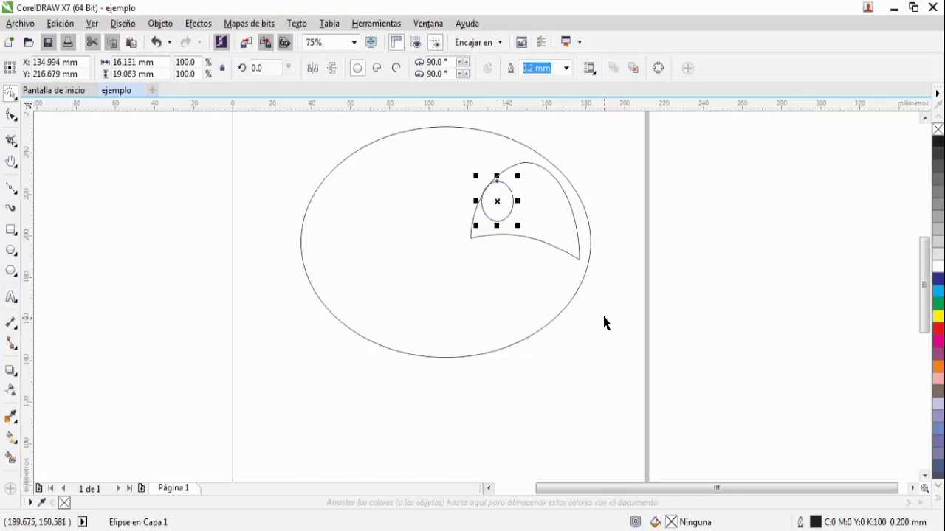
{"action": "left_click", "coordinate": [590, 347]}
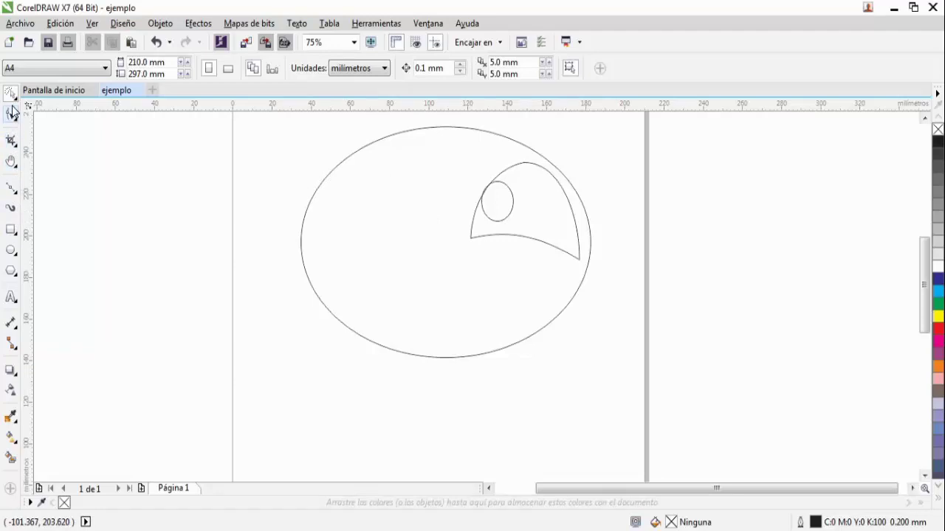
Draw a closed triangle about 54 mm wide with the Bézier tool below the large ellipse's lower left, its sharp tip facing right.
{"action": "key", "text": "F10"}
{"action": "left_click", "coordinate": [11, 191]}
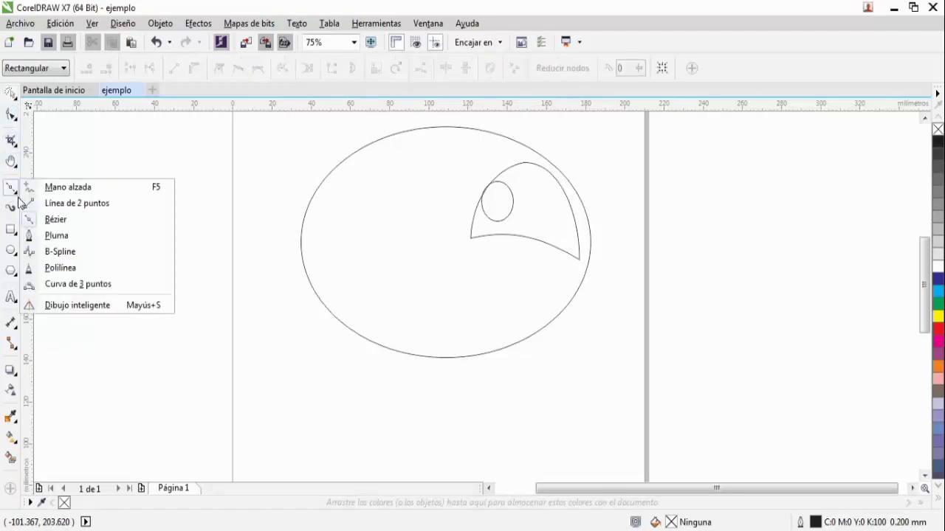
{"action": "left_click", "coordinate": [73, 220]}
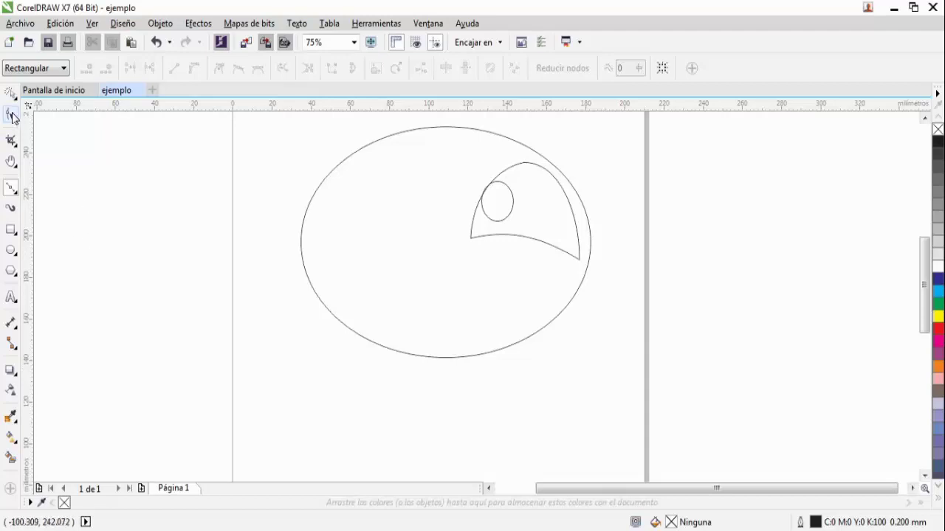
{"action": "left_click", "coordinate": [287, 365]}
{"action": "left_click", "coordinate": [287, 414]}
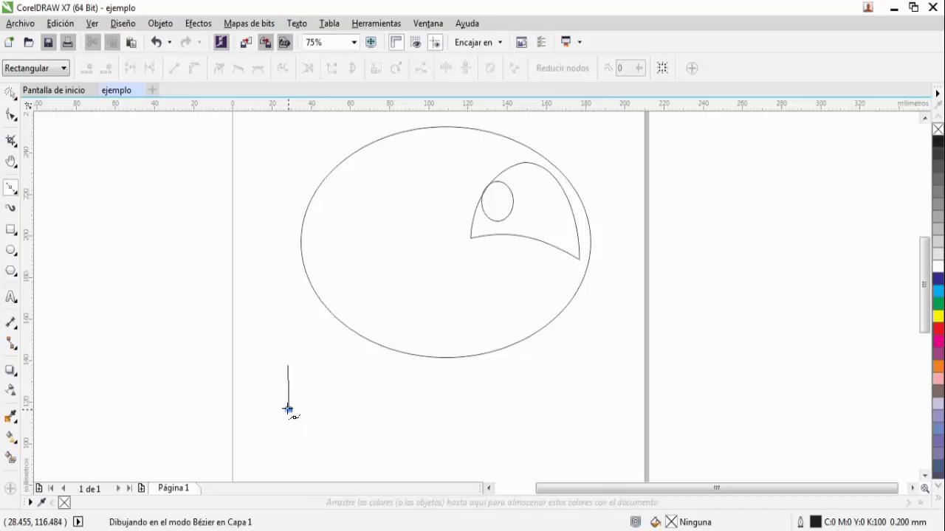
{"action": "left_click", "coordinate": [393, 389]}
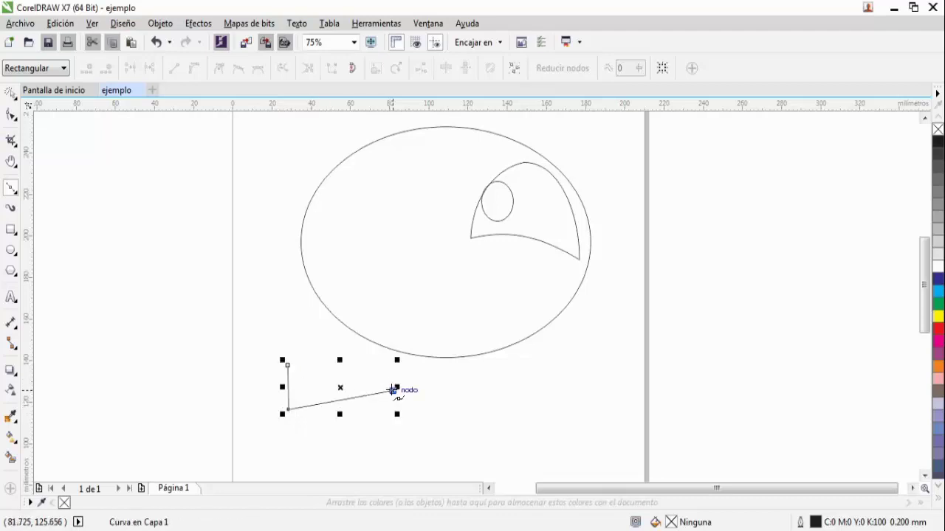
{"action": "left_click", "coordinate": [287, 366]}
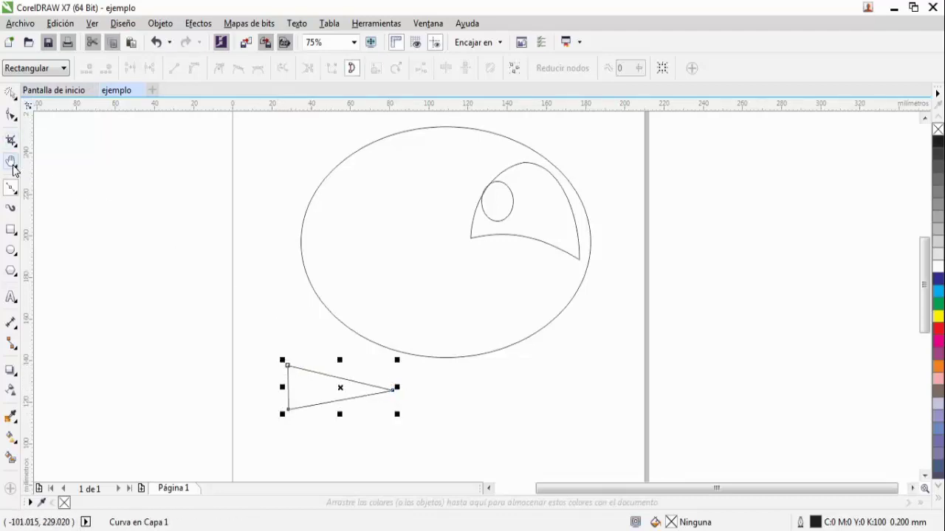
Select all three nodes of the new triangle with the Shape tool and convert its sides to curves.
{"action": "left_click", "coordinate": [11, 114]}
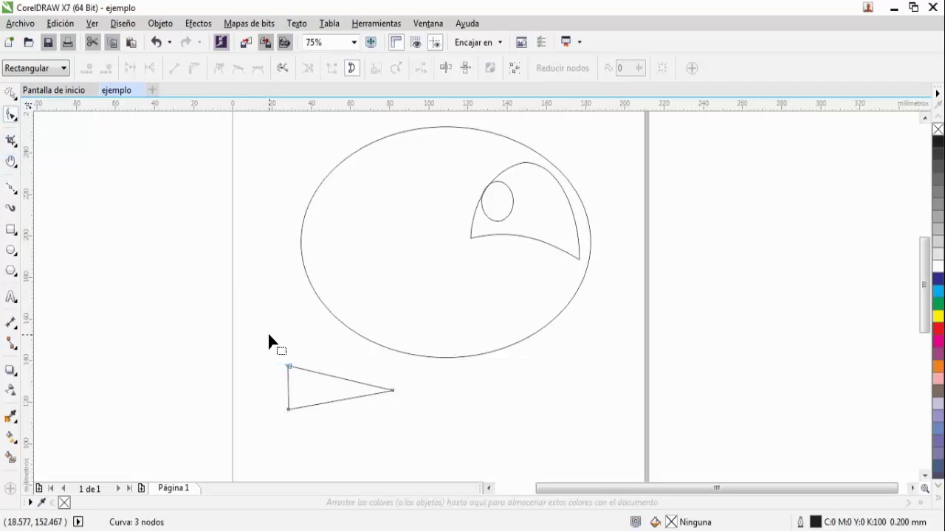
{"action": "left_click_drag", "start_coordinate": [269, 336], "coordinate": [401, 434]}
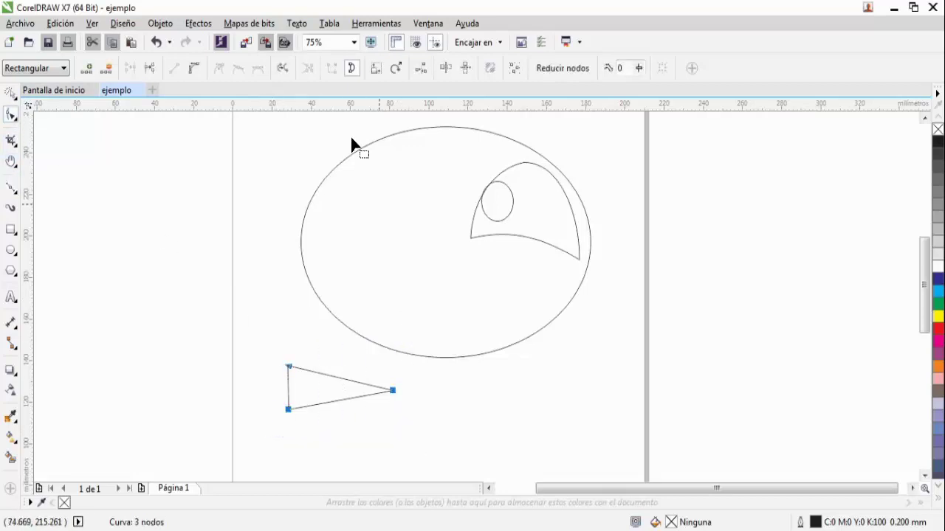
{"action": "left_click", "coordinate": [196, 68]}
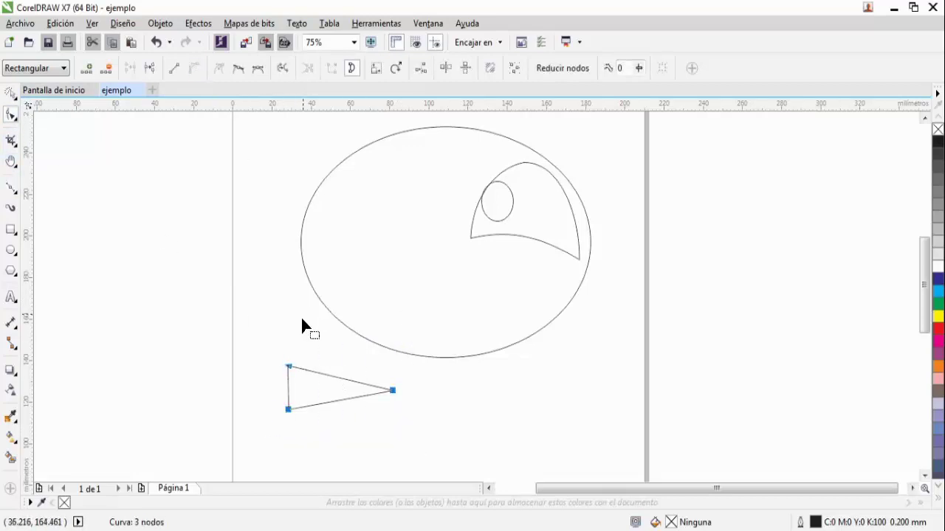
Bend the triangle's two long sides upward, raise its lower left node, and adjust that node's handle to form a thin arched shape.
{"action": "left_click", "coordinate": [335, 378]}
{"action": "mouse_move", "coordinate": [334, 378]}
{"action": "left_mouse_down"}
{"action": "mouse_move", "coordinate": [325, 372]}
{"action": "mouse_move", "coordinate": [333, 363]}
{"action": "left_mouse_up"}
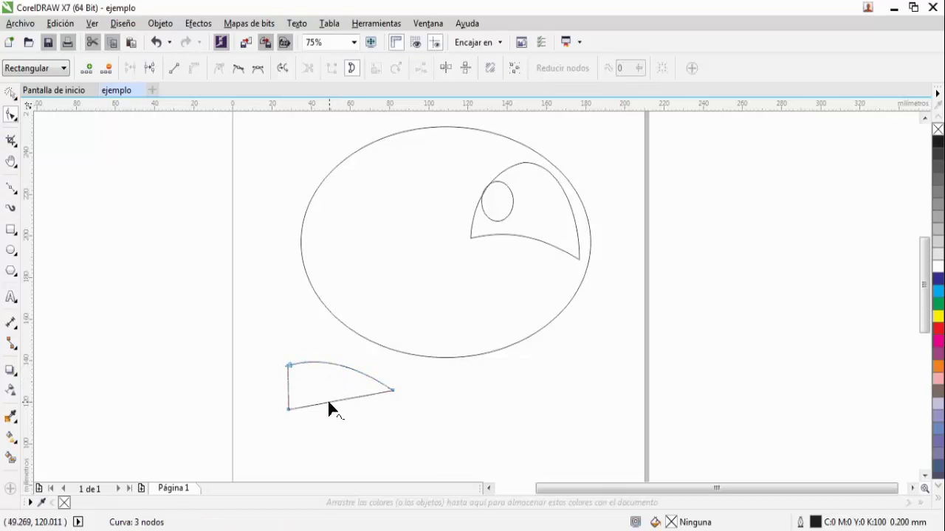
{"action": "left_click_drag", "start_coordinate": [329, 407], "coordinate": [292, 394]}
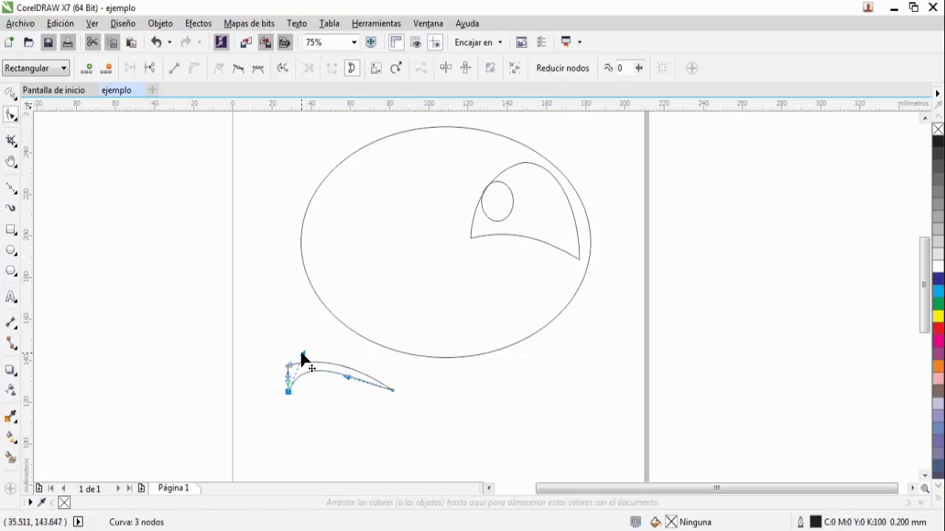
{"action": "left_click_drag", "start_coordinate": [302, 353], "coordinate": [312, 356]}
{"action": "left_click", "coordinate": [352, 411]}
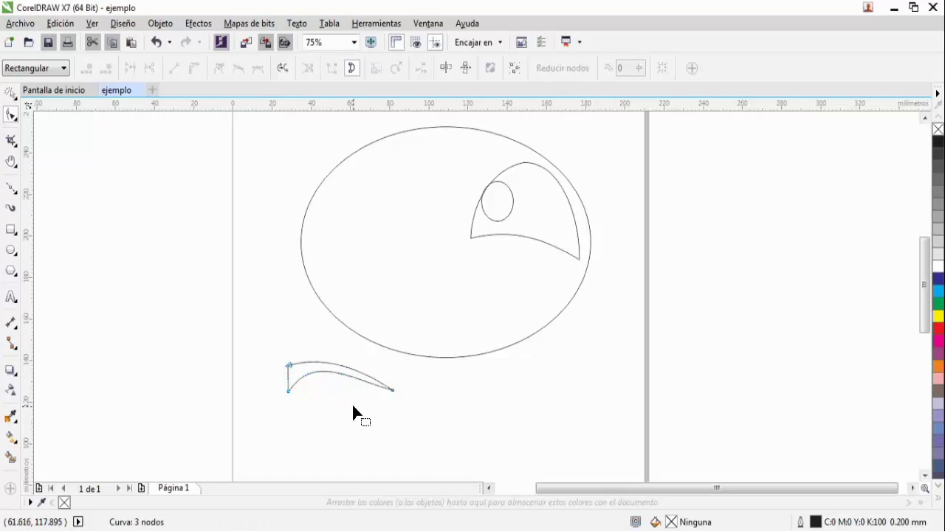
Move the thin arched shape across the large ellipse's left edge and rotate it to about 24°.
{"action": "left_click", "coordinate": [11, 92]}
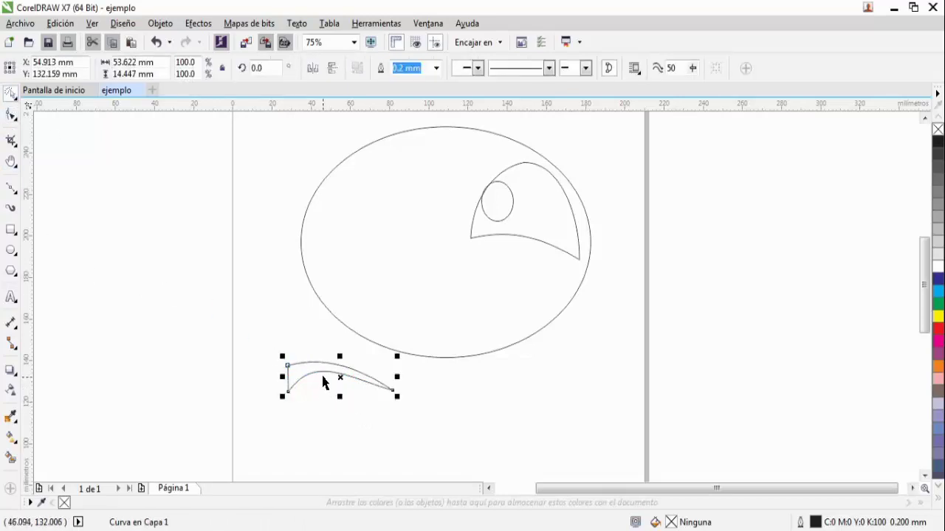
{"action": "left_click_drag", "start_coordinate": [321, 369], "coordinate": [314, 237]}
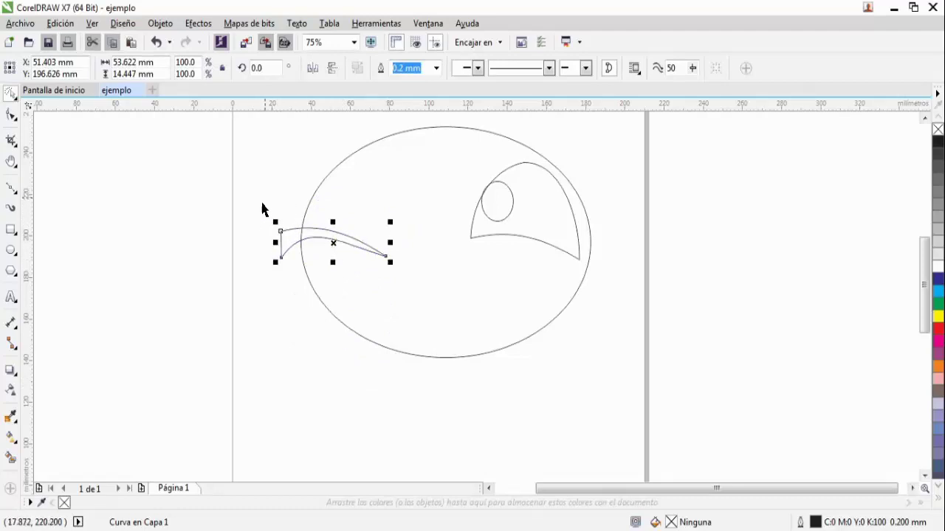
{"action": "left_click", "coordinate": [333, 242]}
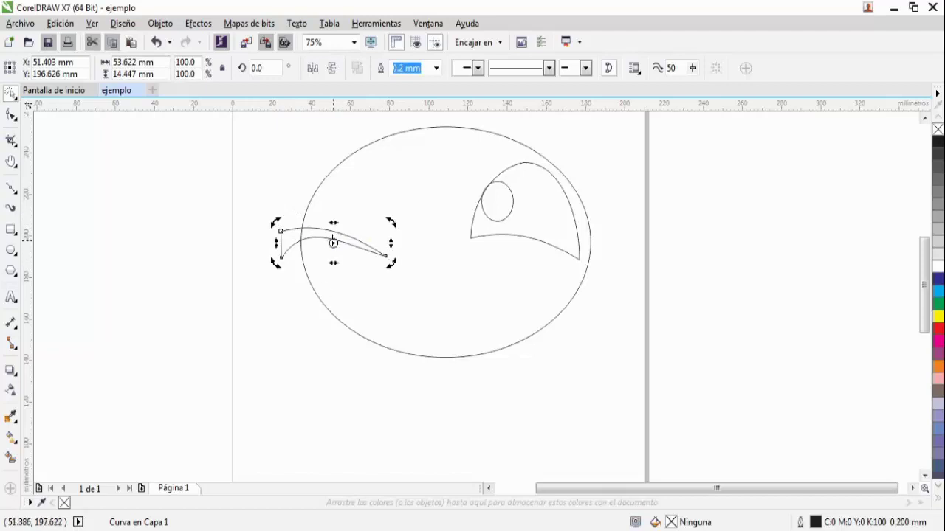
{"action": "left_click_drag", "start_coordinate": [273, 220], "coordinate": [271, 237]}
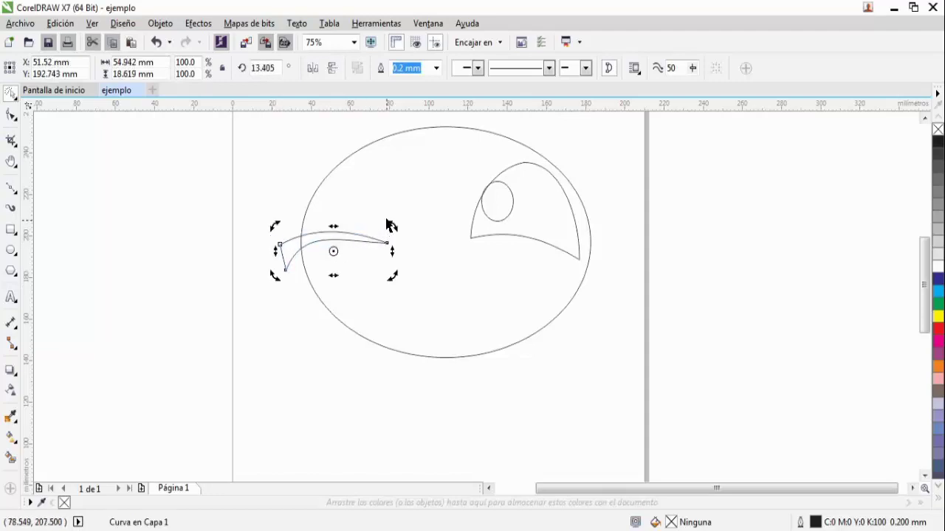
{"action": "left_click_drag", "start_coordinate": [390, 224], "coordinate": [381, 213]}
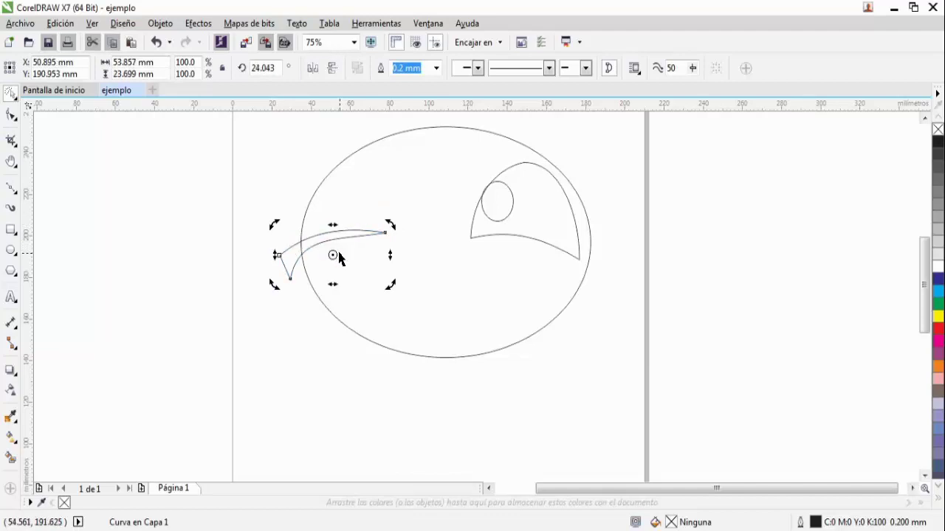
Reduce the thin arched shape's rotation to about 15° and reposition it to centre at about X 53, Y 200 mm.
{"action": "left_click", "coordinate": [346, 234]}
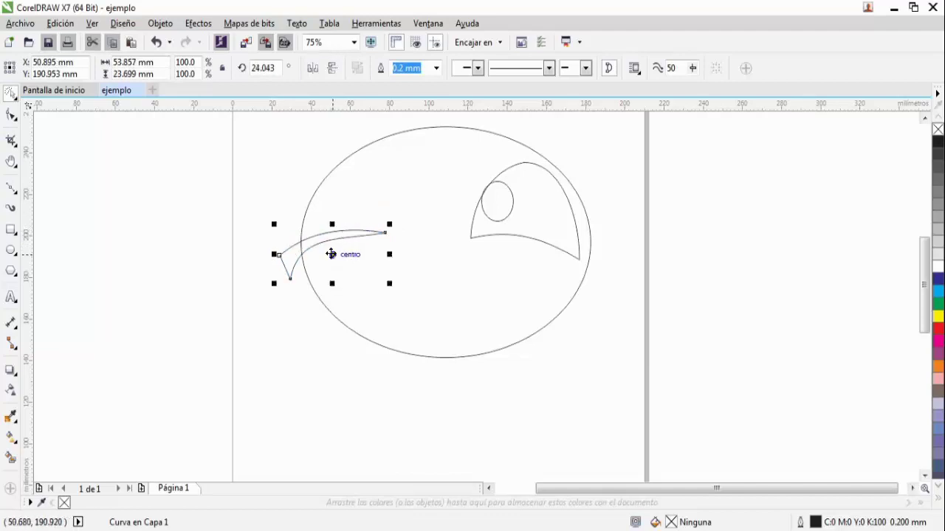
{"action": "mouse_move", "coordinate": [331, 254]}
{"action": "left_mouse_down"}
{"action": "mouse_move", "coordinate": [325, 229]}
{"action": "mouse_move", "coordinate": [323, 239]}
{"action": "left_mouse_up"}
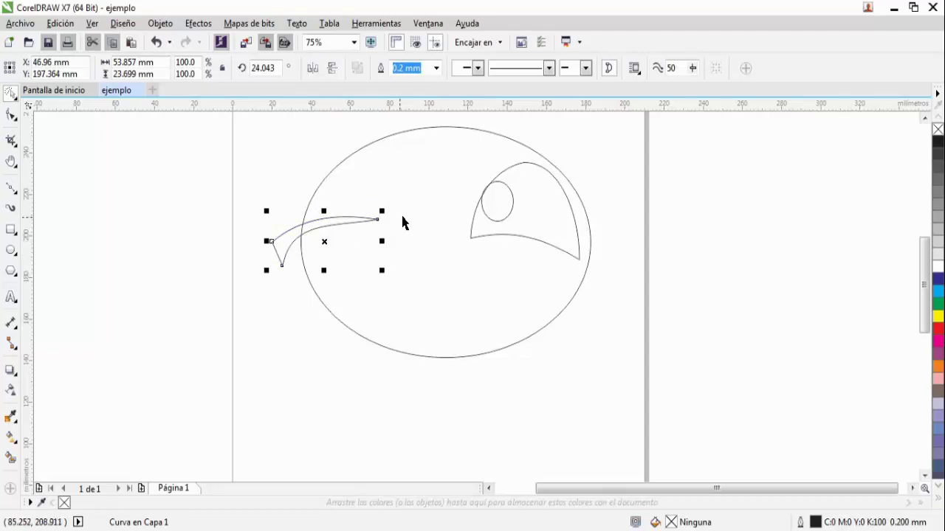
{"action": "left_click", "coordinate": [323, 241]}
{"action": "left_click_drag", "start_coordinate": [262, 209], "coordinate": [270, 208]}
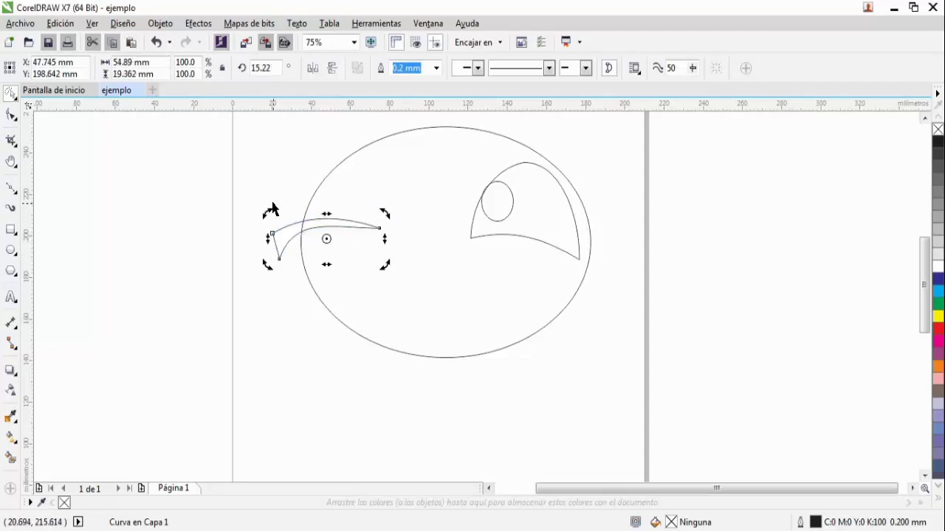
{"action": "left_click", "coordinate": [329, 238]}
{"action": "left_click_drag", "start_coordinate": [327, 238], "coordinate": [336, 234]}
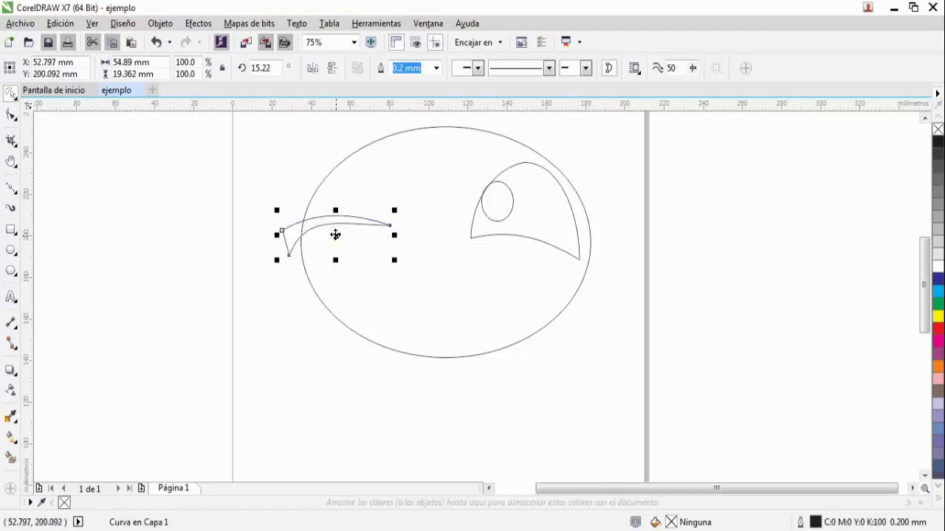
{"action": "left_click", "coordinate": [365, 400]}
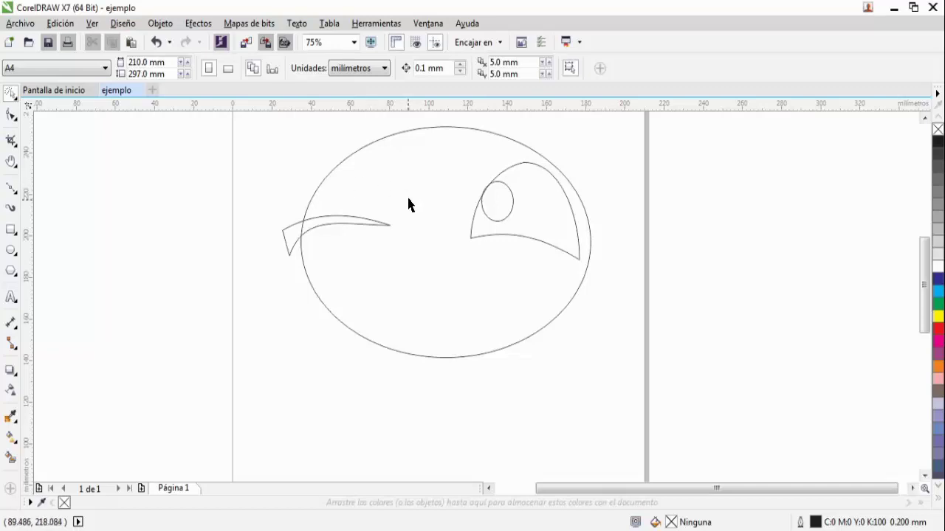
Draw another closed triangle with the Bézier tool below the large ellipse's lower left, starting at about X 37, Y 145 mm.
{"action": "left_click", "coordinate": [16, 193]}
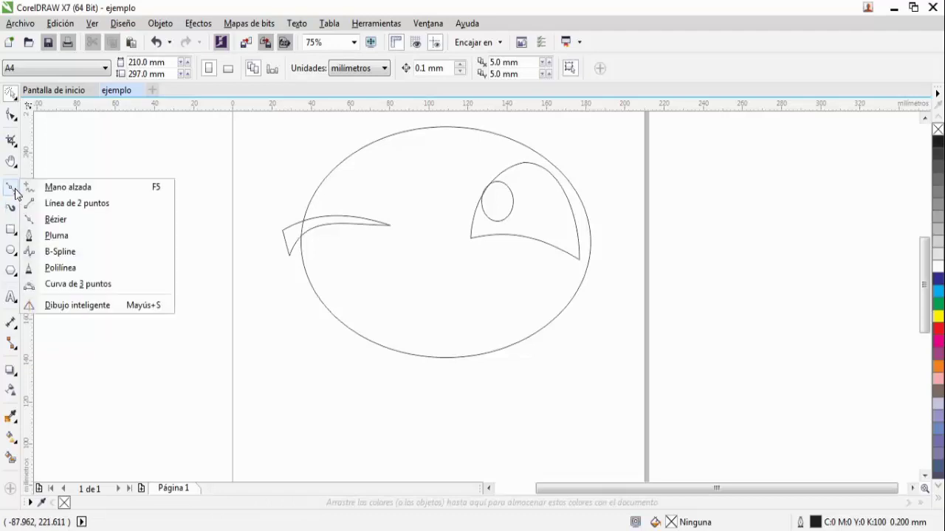
{"action": "left_click", "coordinate": [85, 220]}
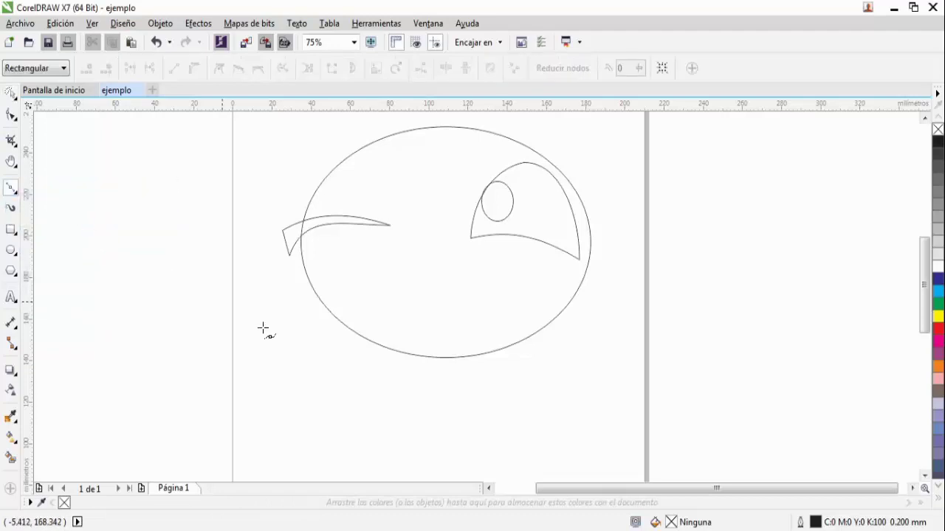
{"action": "left_click", "coordinate": [304, 349]}
{"action": "left_click", "coordinate": [377, 358]}
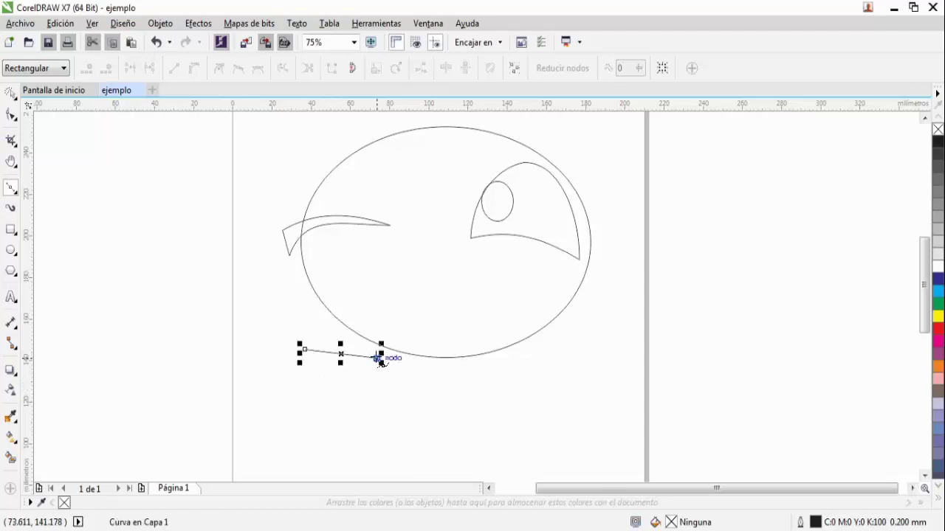
{"action": "left_click", "coordinate": [379, 405]}
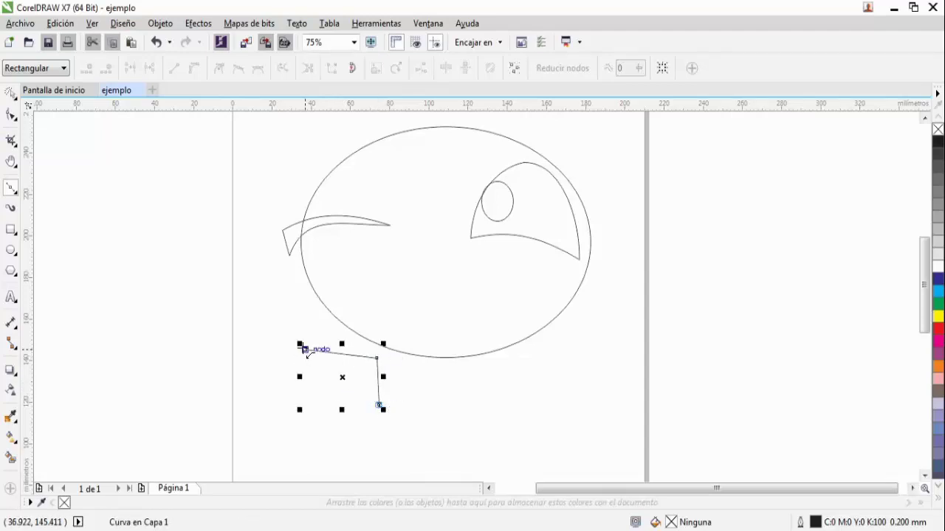
{"action": "left_click", "coordinate": [305, 349]}
Select all nodes of the new triangle with the Shape tool and convert its three sides to curves.
{"action": "scroll", "coordinate": [377, 358], "scroll_direction": "up", "scroll_amount": 2}
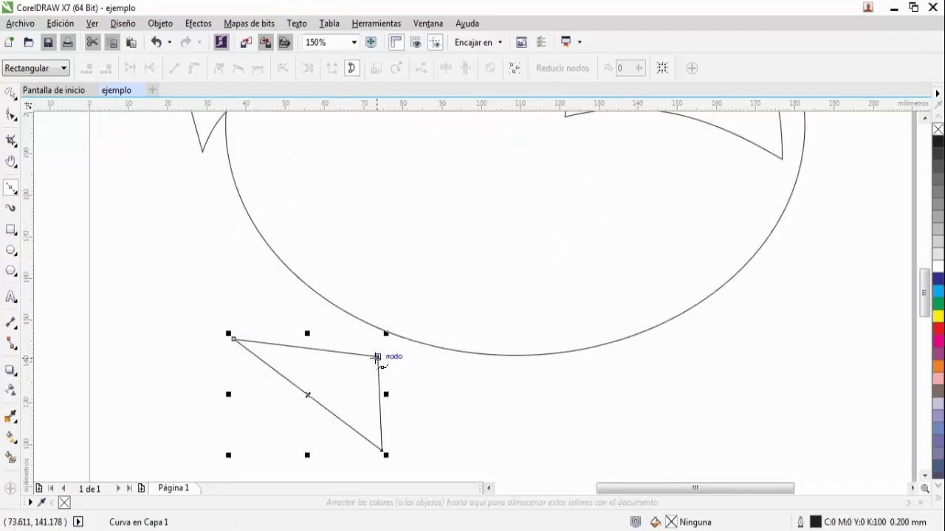
{"action": "scroll", "coordinate": [378, 357], "scroll_direction": "up", "scroll_amount": 1}
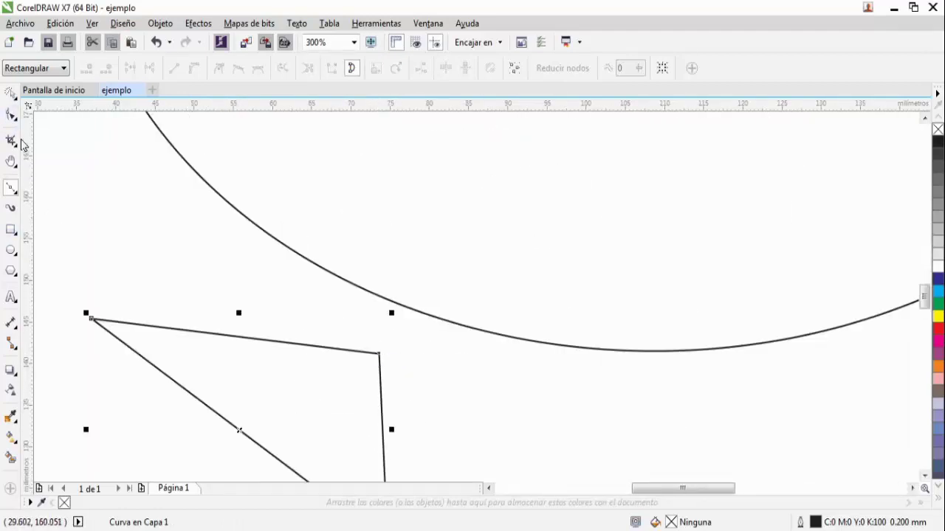
{"action": "left_click", "coordinate": [11, 161]}
{"action": "left_click_drag", "start_coordinate": [418, 374], "coordinate": [550, 250]}
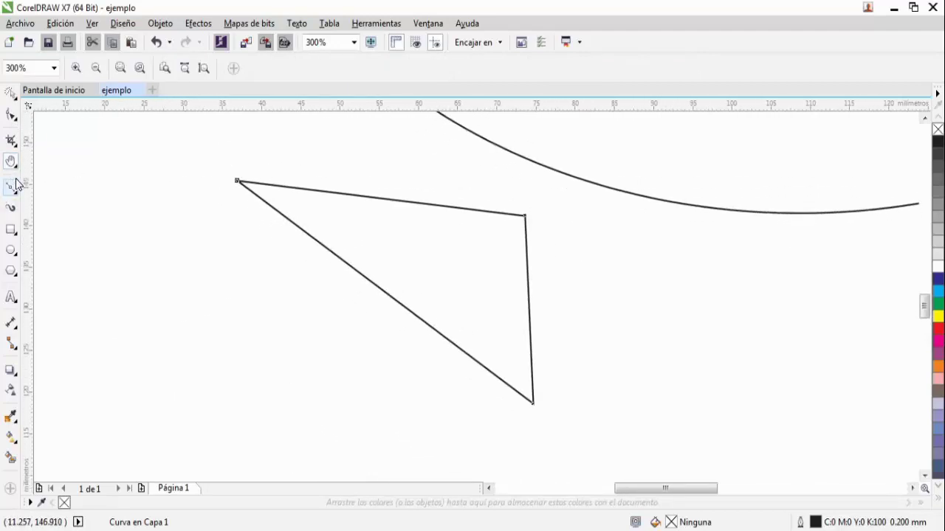
{"action": "left_click", "coordinate": [11, 114]}
{"action": "left_click_drag", "start_coordinate": [177, 141], "coordinate": [572, 456]}
{"action": "left_click", "coordinate": [193, 68]}
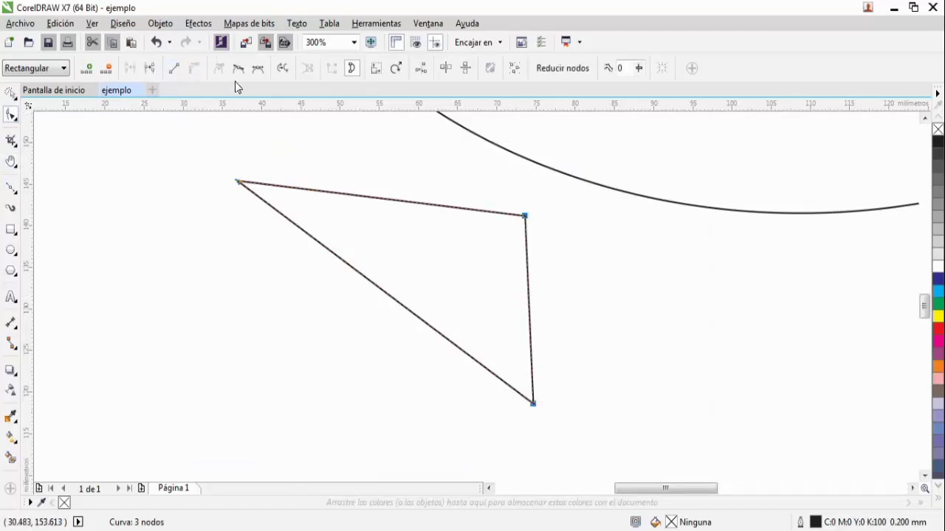
Bend the triangle's sides up and outward into a slim crescent, shifting its bottom node slightly right and adjusting the inner curve's handles.
{"action": "left_click_drag", "start_coordinate": [391, 200], "coordinate": [391, 145]}
{"action": "left_click_drag", "start_coordinate": [531, 327], "coordinate": [563, 307]}
{"action": "left_click_drag", "start_coordinate": [386, 291], "coordinate": [545, 406]}
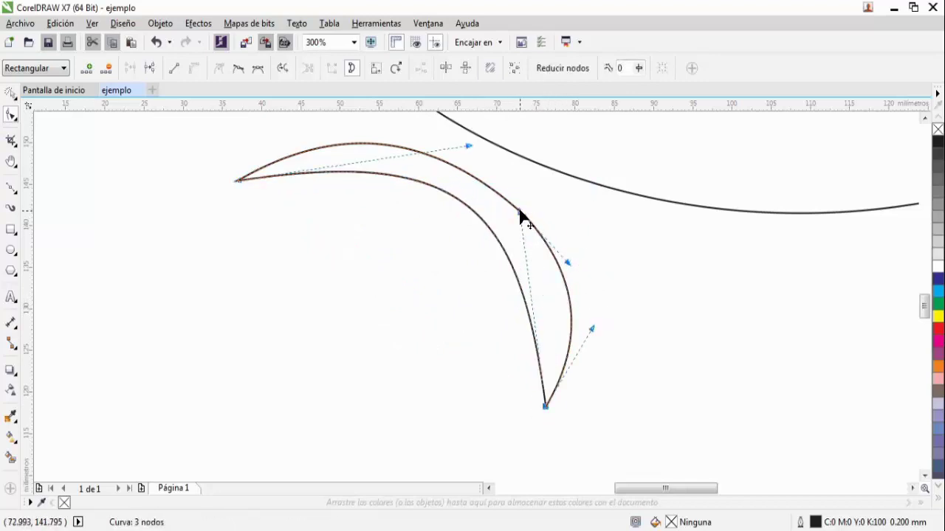
{"action": "left_click_drag", "start_coordinate": [522, 217], "coordinate": [549, 225]}
{"action": "left_click_drag", "start_coordinate": [440, 153], "coordinate": [418, 141]}
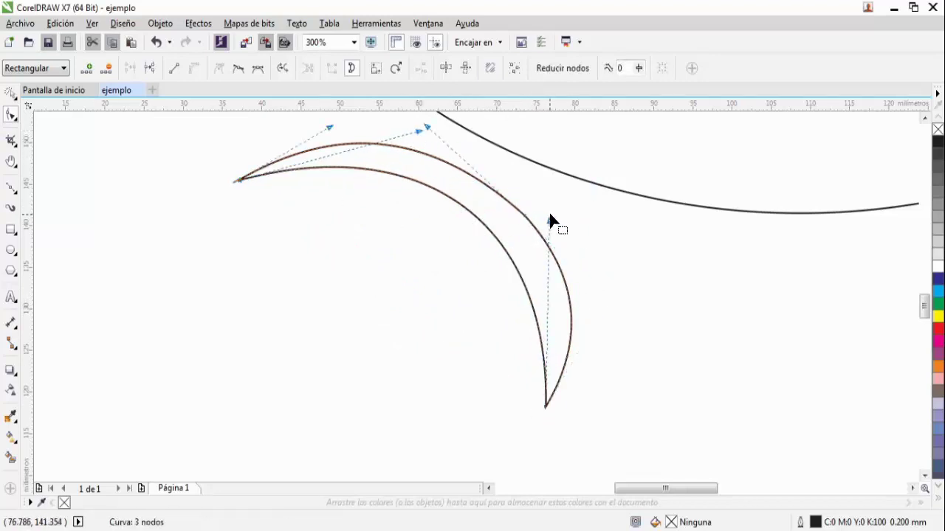
Refine the crescent by adjusting its inner curve handle, moving its bottom node to about X 80, Y 117 mm, and raising its left tip.
{"action": "left_click_drag", "start_coordinate": [551, 224], "coordinate": [565, 231]}
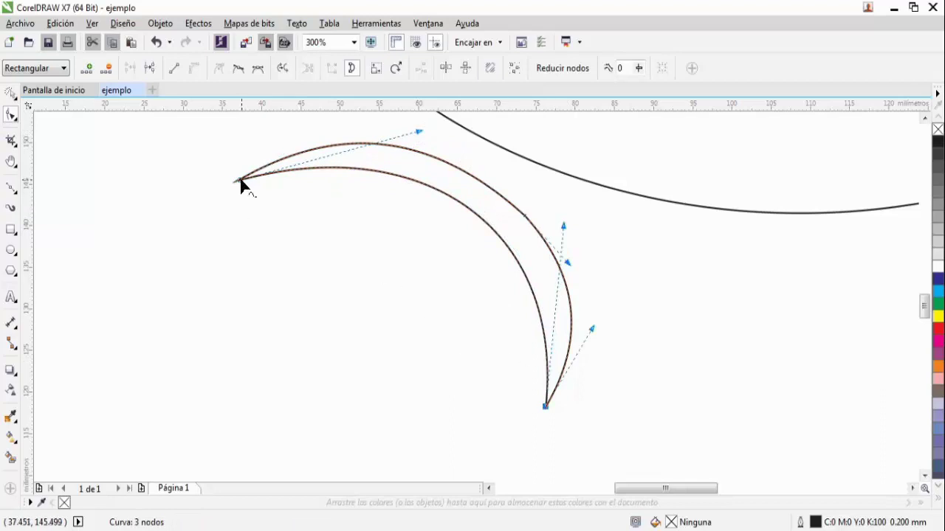
{"action": "left_click_drag", "start_coordinate": [240, 185], "coordinate": [303, 269]}
{"action": "key", "text": "Escape"}
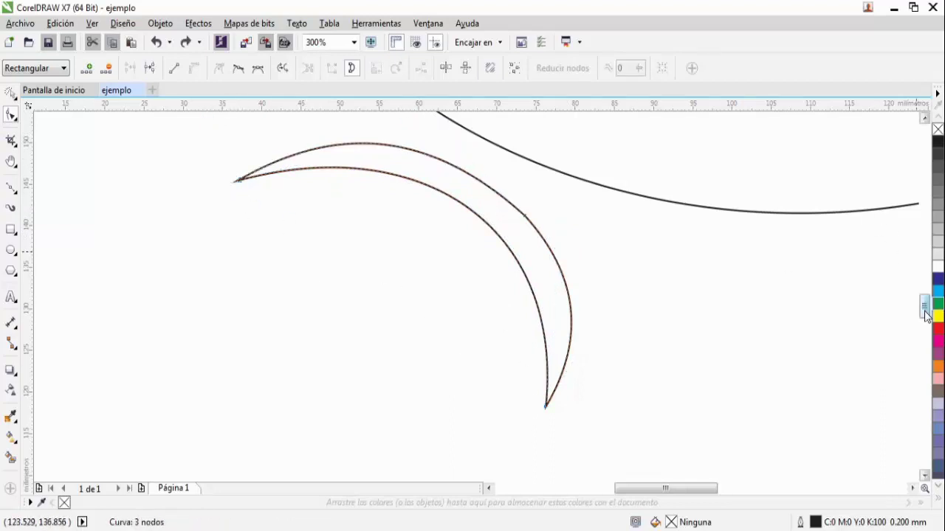
{"action": "scroll", "coordinate": [925, 316], "scroll_direction": "up", "scroll_amount": 1}
{"action": "left_click_drag", "start_coordinate": [547, 432], "coordinate": [575, 442]}
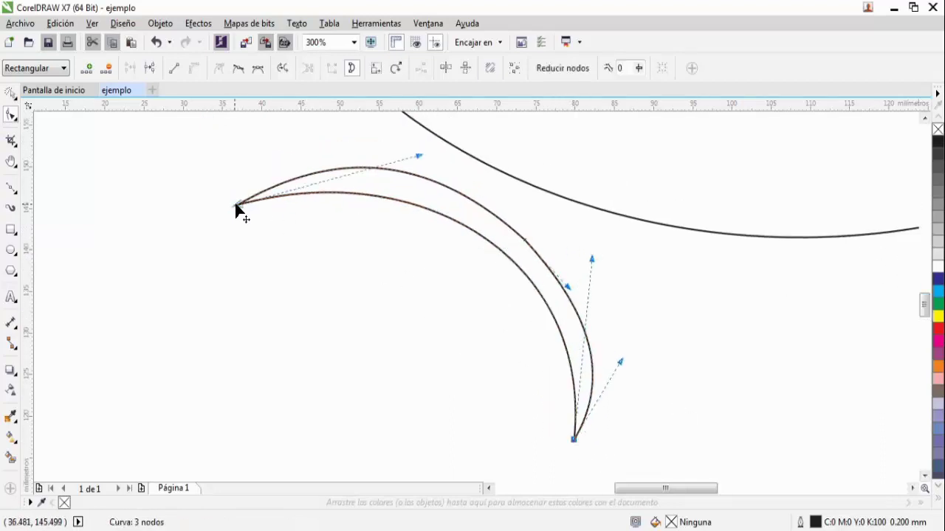
{"action": "left_click_drag", "start_coordinate": [236, 207], "coordinate": [231, 183]}
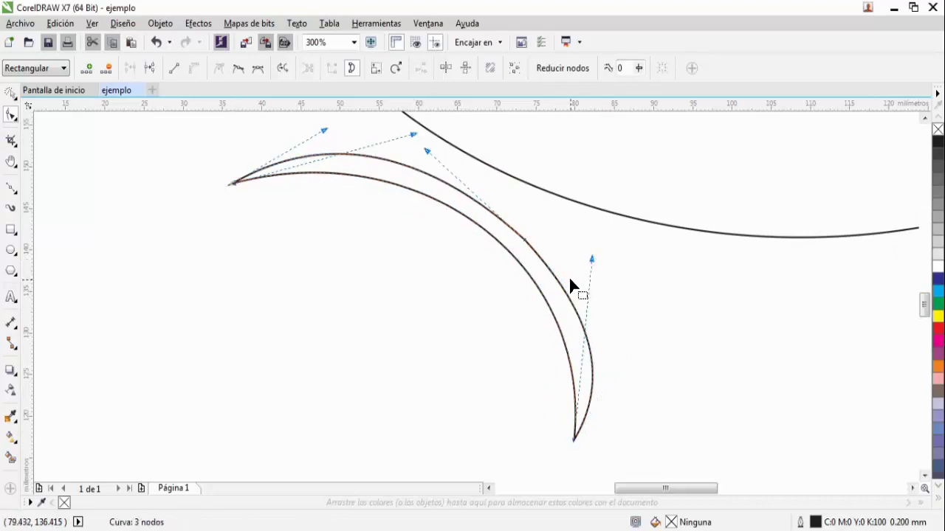
Scale the crescent down proportionally to about 60.5%.
{"action": "key", "text": "space"}
{"action": "left_click_drag", "start_coordinate": [597, 445], "coordinate": [521, 350]}
{"action": "scroll", "coordinate": [500, 334], "scroll_direction": "down", "scroll_amount": 4}
Rotate the crescent to about 15° and move it inside the large ellipse, centred at about X 76, Y 220 mm.
{"action": "left_click", "coordinate": [480, 337]}
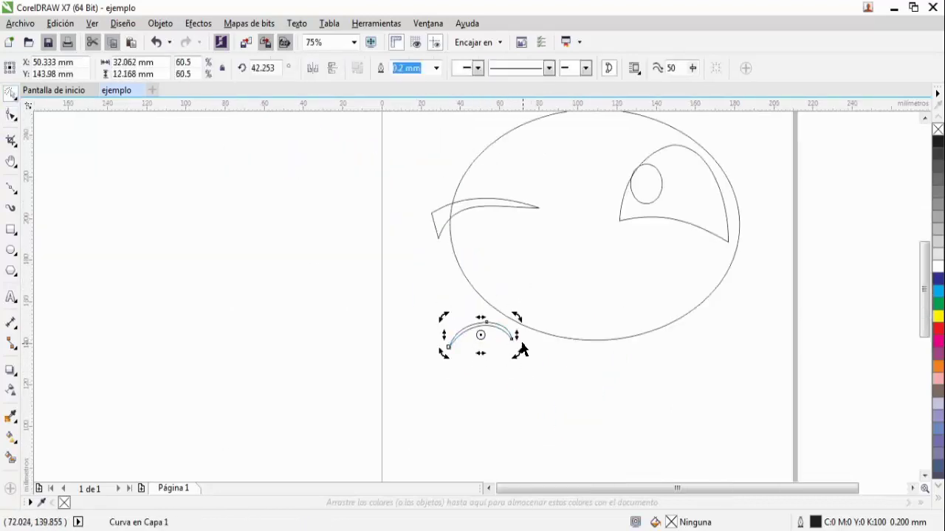
{"action": "left_click", "coordinate": [480, 337]}
{"action": "left_click_drag", "start_coordinate": [411, 319], "coordinate": [572, 369]}
{"action": "left_click_drag", "start_coordinate": [486, 323], "coordinate": [578, 178]}
{"action": "left_click", "coordinate": [539, 159]}
{"action": "scroll", "coordinate": [591, 206], "scroll_direction": "up", "scroll_amount": 2}
{"action": "scroll", "coordinate": [610, 226], "scroll_direction": "down", "scroll_amount": 2}
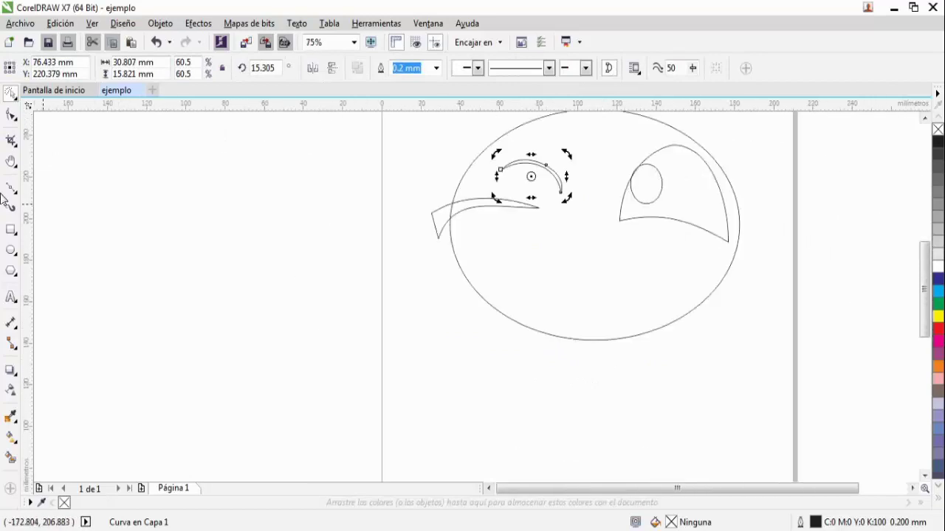
Lower the crescent's inner curve with the Shape tool by pulling its end handles down and inward.
{"action": "scroll", "coordinate": [502, 344], "scroll_direction": "up", "scroll_amount": 1}
{"action": "key", "text": "h"}
{"action": "left_click_drag", "start_coordinate": [470, 274], "coordinate": [576, 377]}
{"action": "scroll", "coordinate": [529, 343], "scroll_direction": "up", "scroll_amount": 1}
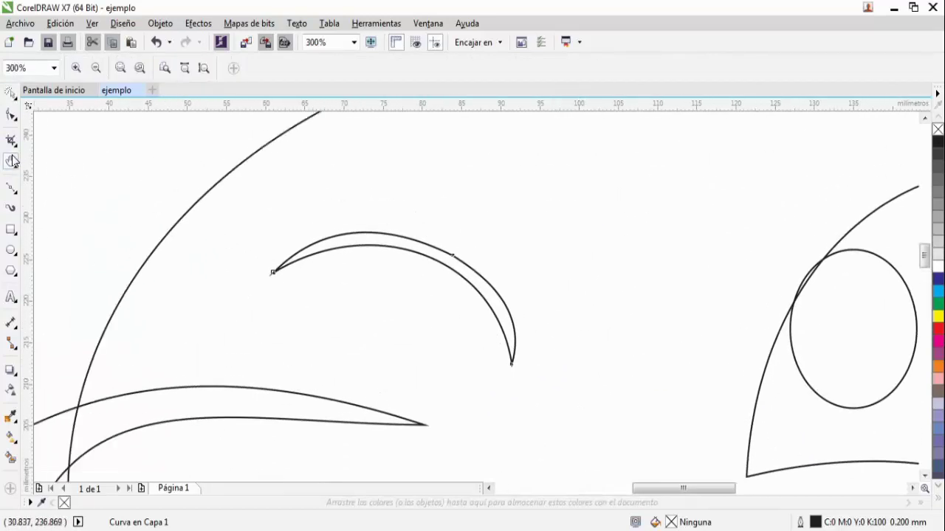
{"action": "left_click", "coordinate": [11, 116]}
{"action": "left_click", "coordinate": [513, 355]}
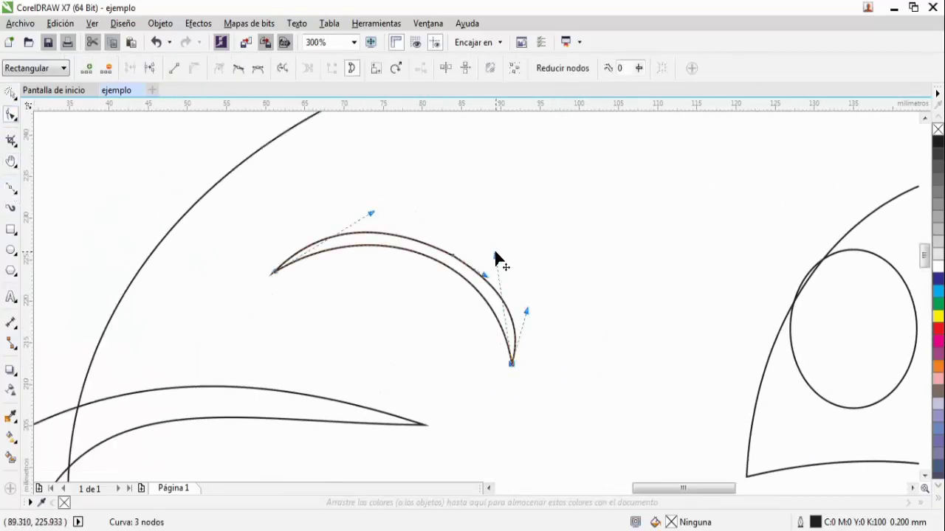
{"action": "left_click_drag", "start_coordinate": [371, 216], "coordinate": [378, 249]}
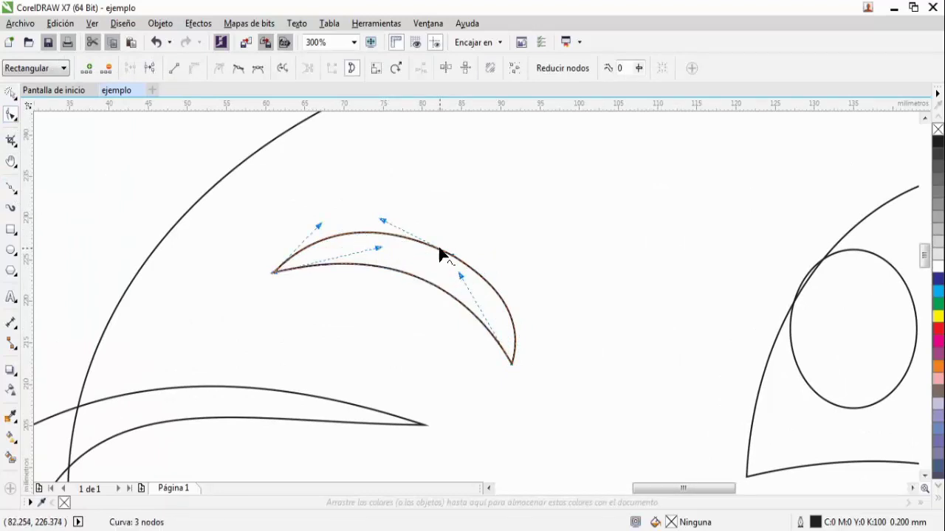
Flatten the crescent's outer curve by shifting its middle node down and pulling the neighbouring handles inward, then deselect it.
{"action": "mouse_move", "coordinate": [439, 254]}
{"action": "left_mouse_down"}
{"action": "mouse_move", "coordinate": [432, 258]}
{"action": "mouse_move", "coordinate": [450, 261]}
{"action": "left_mouse_up"}
{"action": "left_click", "coordinate": [452, 260]}
{"action": "left_click_drag", "start_coordinate": [526, 312], "coordinate": [504, 318]}
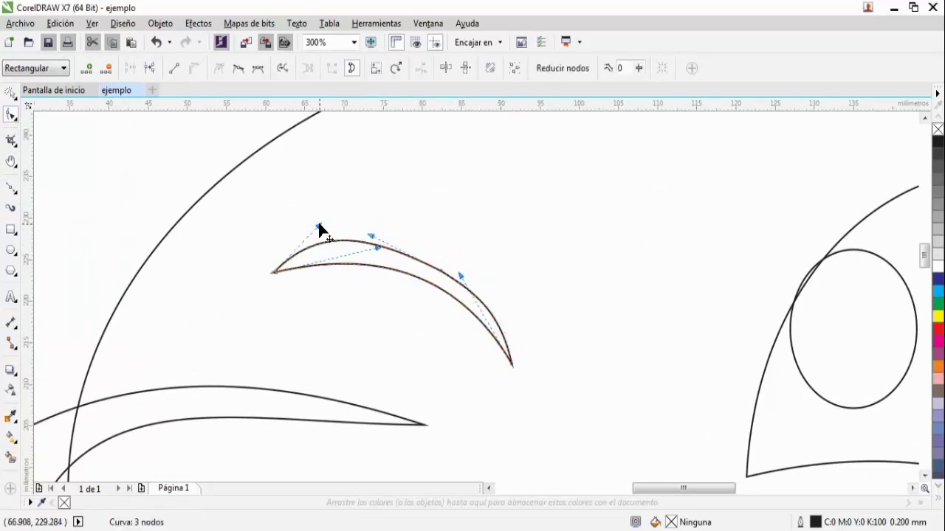
{"action": "left_click_drag", "start_coordinate": [319, 229], "coordinate": [334, 243]}
{"action": "mouse_move", "coordinate": [441, 268]}
{"action": "left_mouse_down"}
{"action": "mouse_move", "coordinate": [441, 282]}
{"action": "mouse_move", "coordinate": [441, 272]}
{"action": "left_mouse_up"}
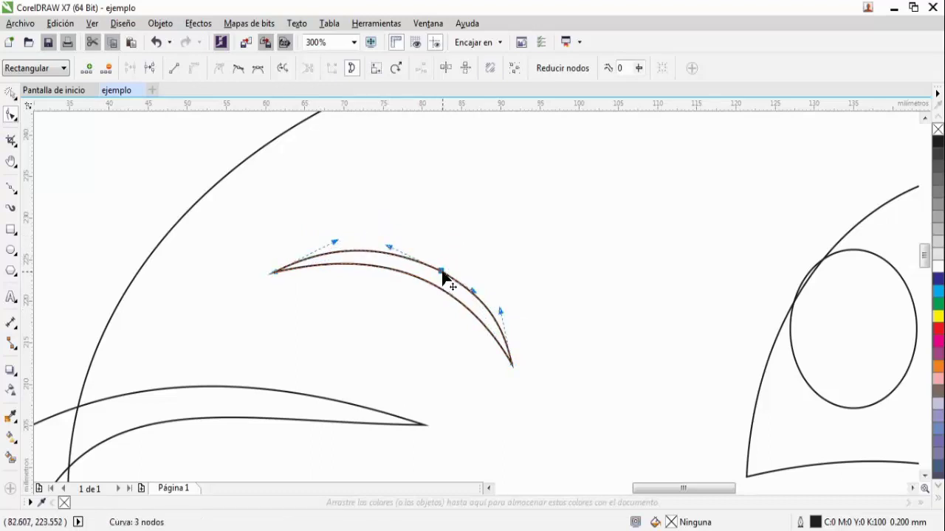
{"action": "key", "text": "space"}
{"action": "left_click", "coordinate": [196, 177]}
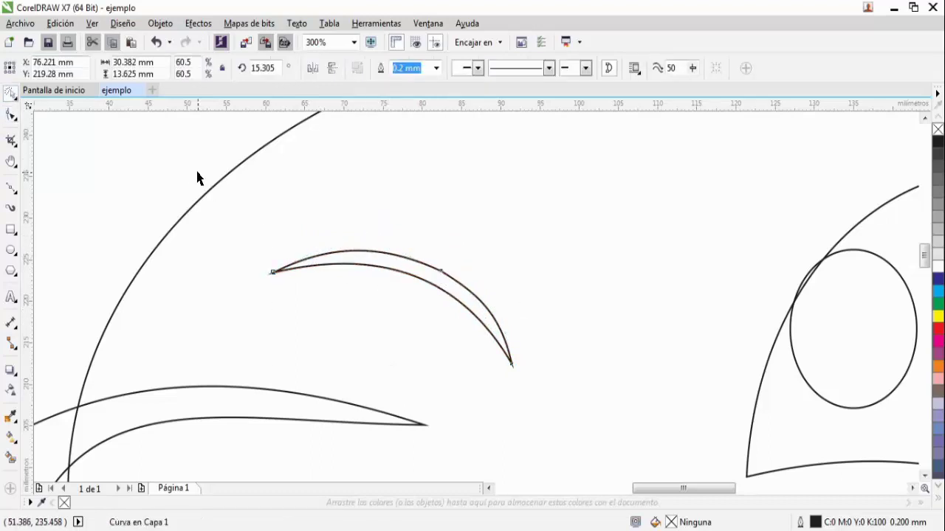
Widen the crescent to about 39 mm and move it above the thin arched shape, centred at about X 67.5, Y 216 mm.
{"action": "scroll", "coordinate": [664, 369], "scroll_direction": "down", "scroll_amount": 3}
{"action": "left_click_drag", "start_coordinate": [926, 239], "coordinate": [921, 281]}
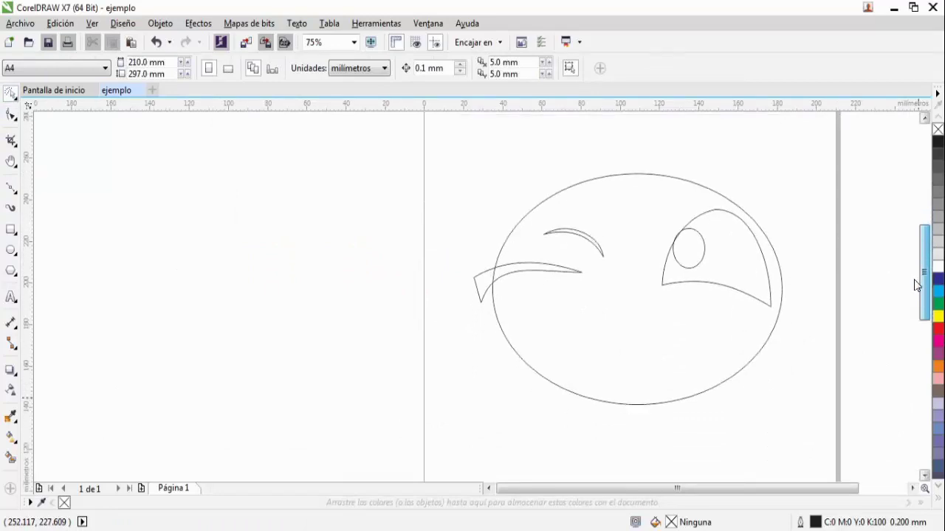
{"action": "left_click", "coordinate": [594, 238]}
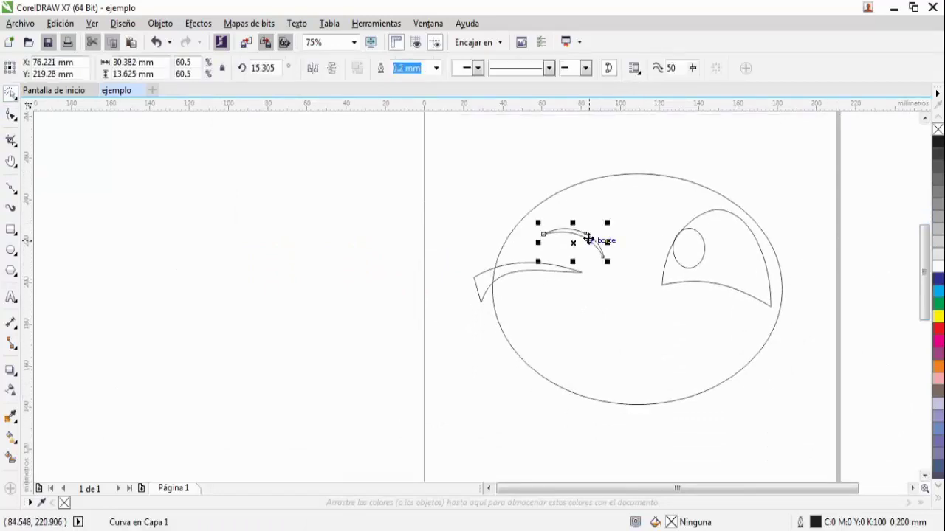
{"action": "left_click_drag", "start_coordinate": [538, 242], "coordinate": [522, 239]}
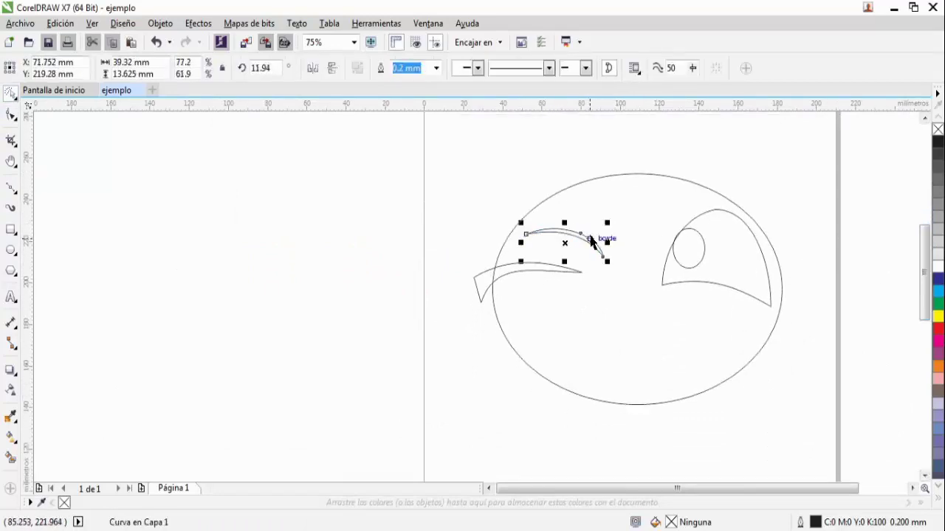
{"action": "left_click_drag", "start_coordinate": [596, 240], "coordinate": [580, 245]}
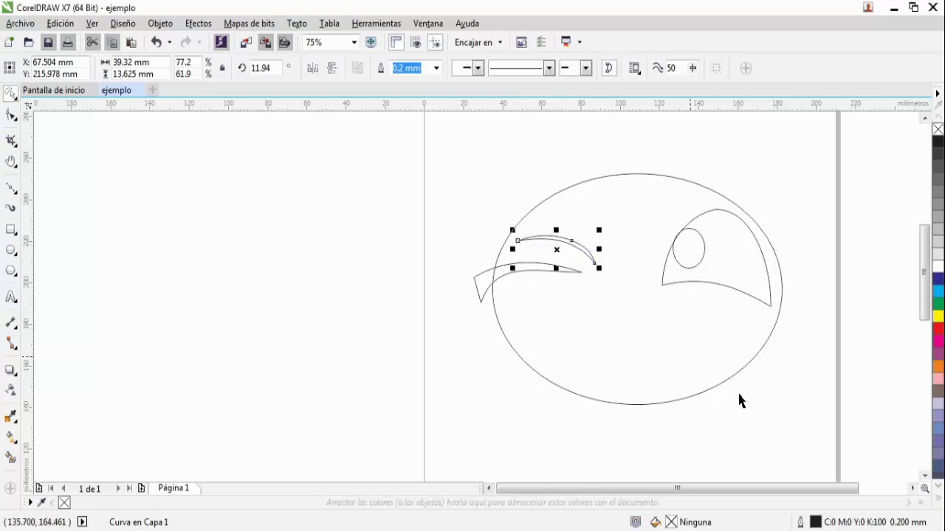
{"action": "left_click_drag", "start_coordinate": [815, 488], "coordinate": [829, 488]}
{"action": "left_click", "coordinate": [624, 409]}
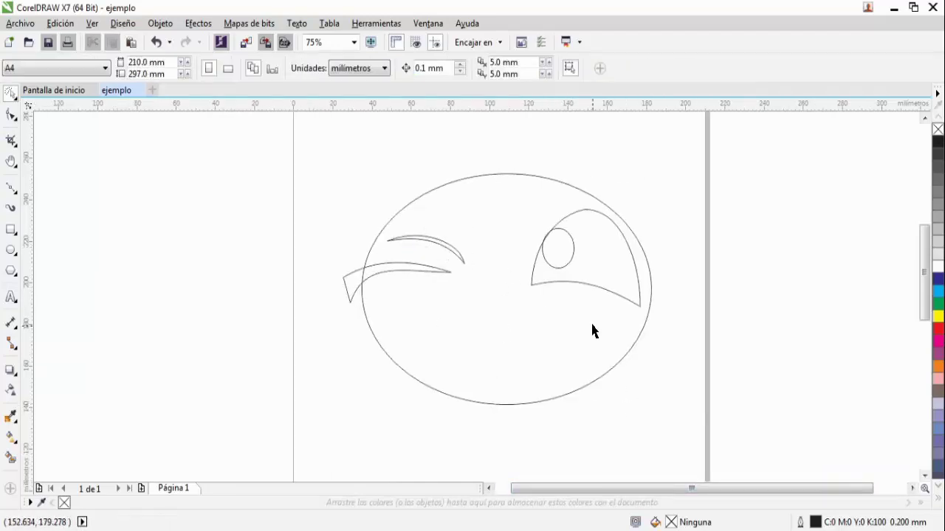
Draw a closed triangle with the Bézier tool in the large ellipse's lower half, from about X 46, Y 185 to X 173, Y 182 mm, pointing down.
{"action": "left_click", "coordinate": [17, 188]}
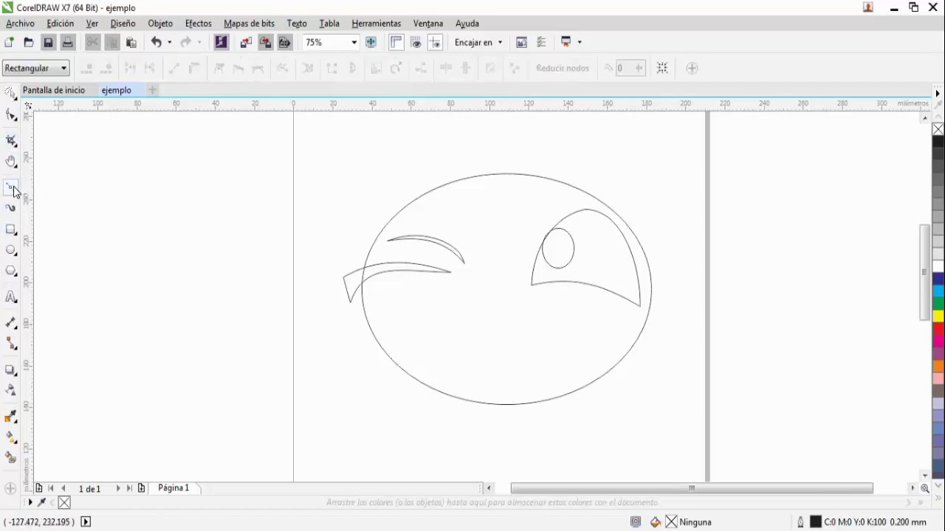
{"action": "left_click", "coordinate": [13, 190]}
{"action": "left_click", "coordinate": [33, 224]}
{"action": "left_click", "coordinate": [15, 192]}
{"action": "left_click", "coordinate": [51, 219]}
{"action": "scroll", "coordinate": [439, 428], "scroll_direction": "down", "scroll_amount": 2}
{"action": "scroll", "coordinate": [439, 428], "scroll_direction": "up", "scroll_amount": 2}
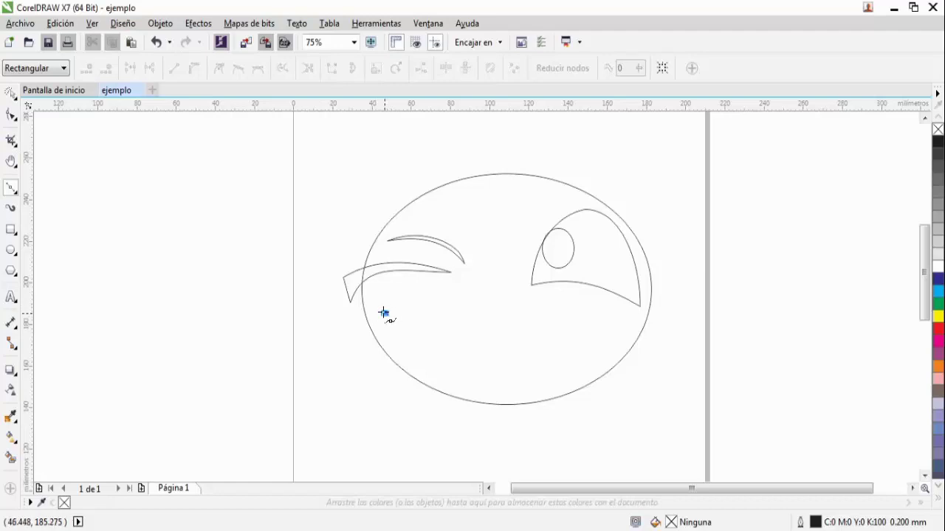
{"action": "left_click", "coordinate": [632, 318]}
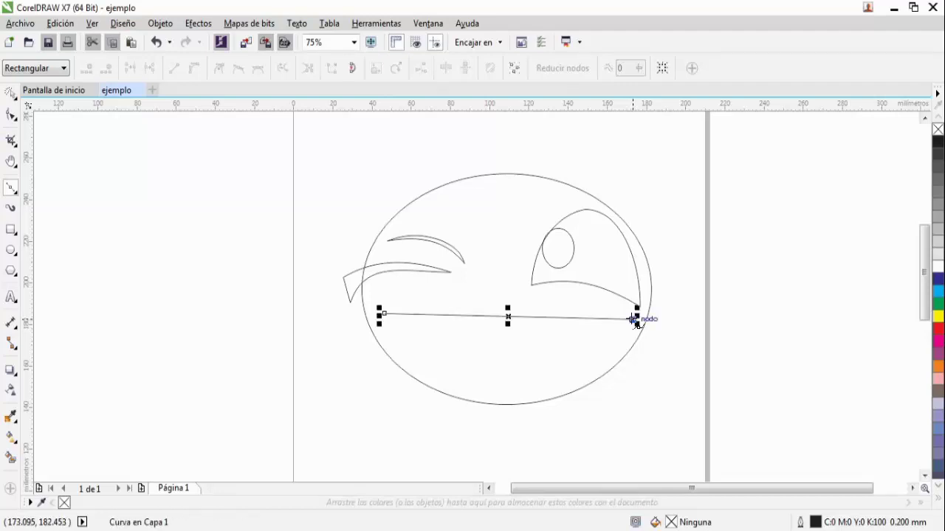
{"action": "left_click", "coordinate": [505, 389]}
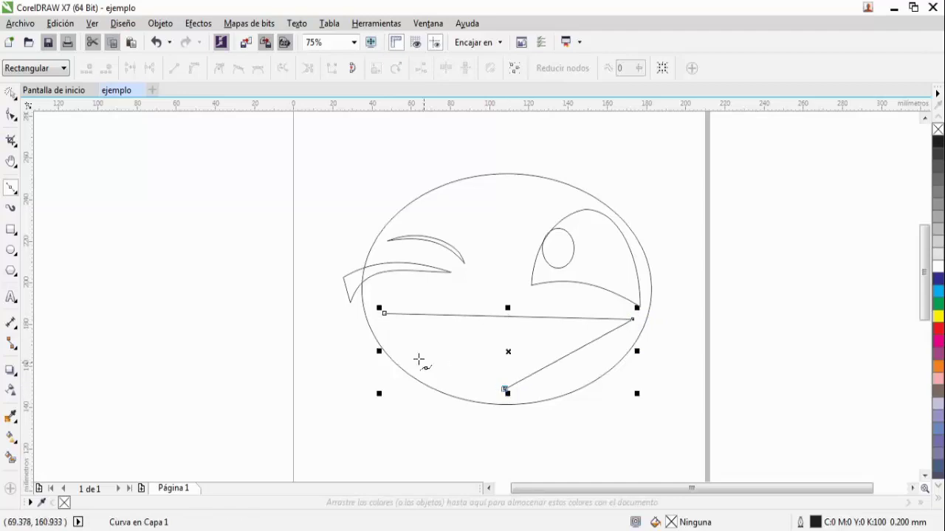
{"action": "left_click", "coordinate": [384, 313]}
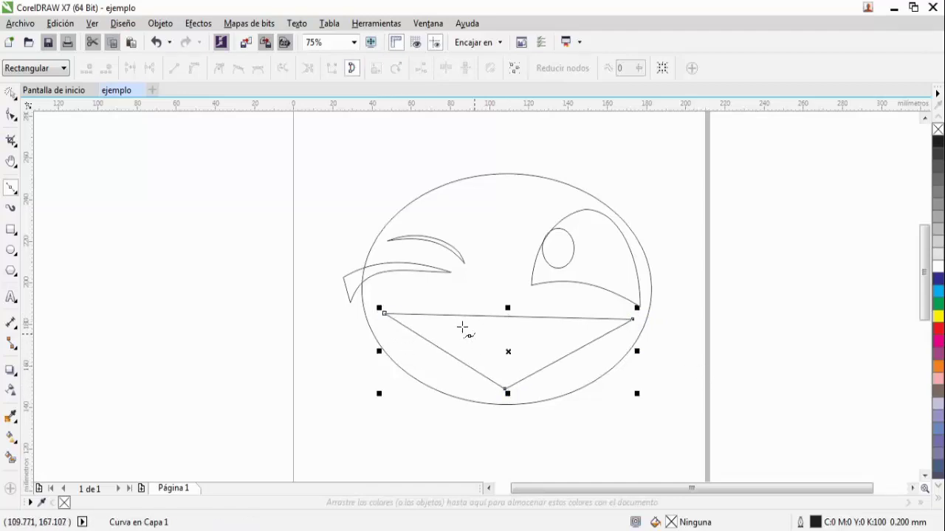
Select all nodes of the large triangle with the Shape tool and convert its three sides to curves.
{"action": "left_click", "coordinate": [11, 115]}
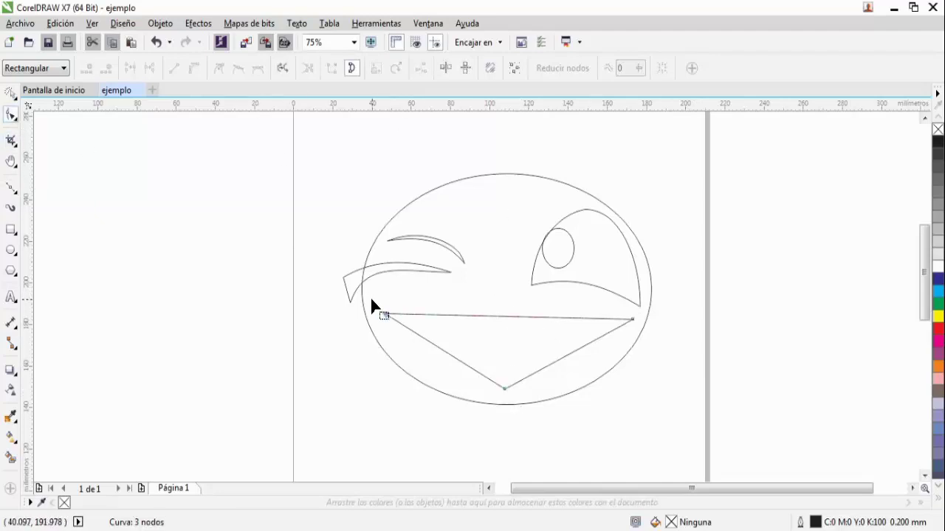
{"action": "left_click_drag", "start_coordinate": [371, 301], "coordinate": [639, 396]}
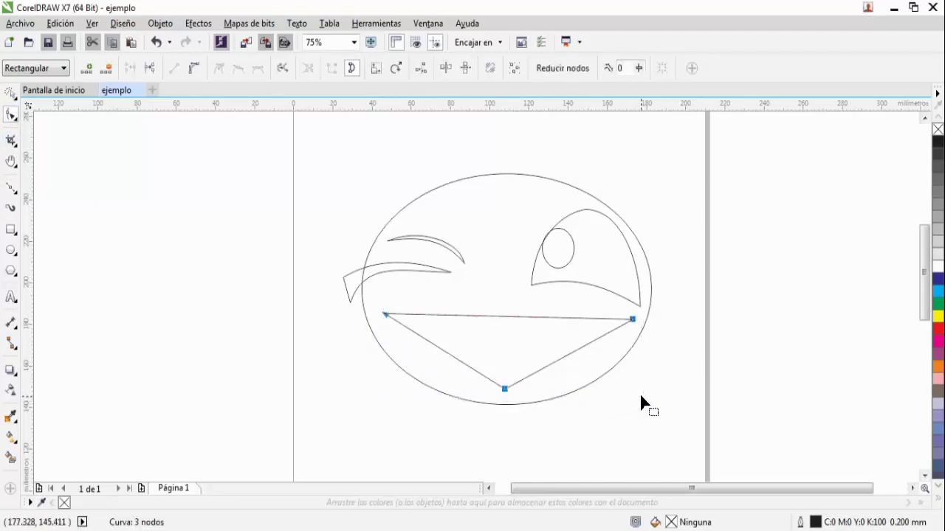
{"action": "left_click", "coordinate": [194, 68]}
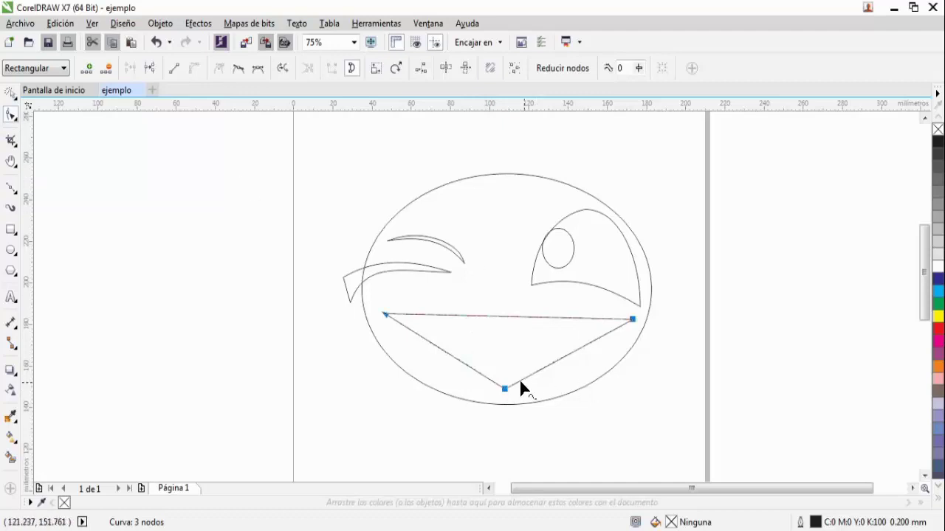
Bend the triangle's lower sides outward along the large ellipse and arch its upper side into an open mouth, then deselect it.
{"action": "mouse_move", "coordinate": [565, 355]}
{"action": "left_mouse_down"}
{"action": "mouse_move", "coordinate": [591, 380]}
{"action": "mouse_move", "coordinate": [565, 368]}
{"action": "left_mouse_up"}
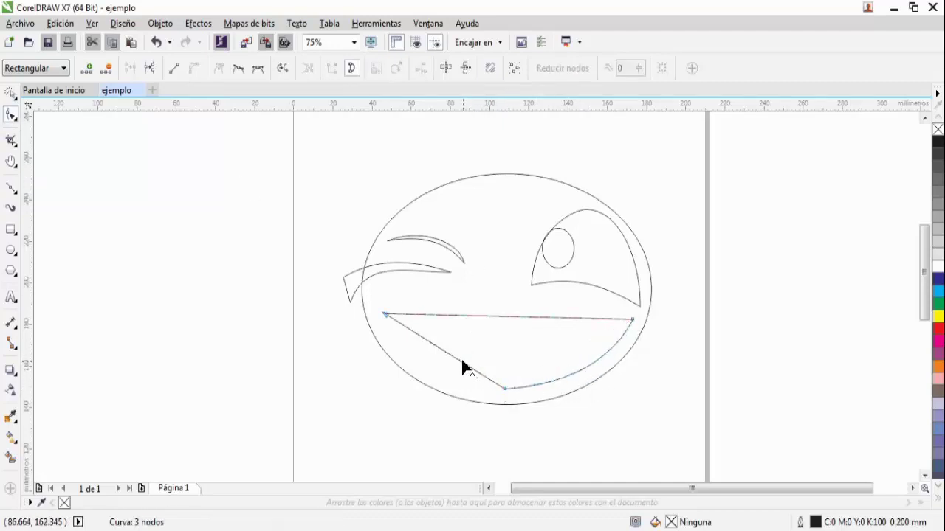
{"action": "left_click_drag", "start_coordinate": [461, 362], "coordinate": [436, 381]}
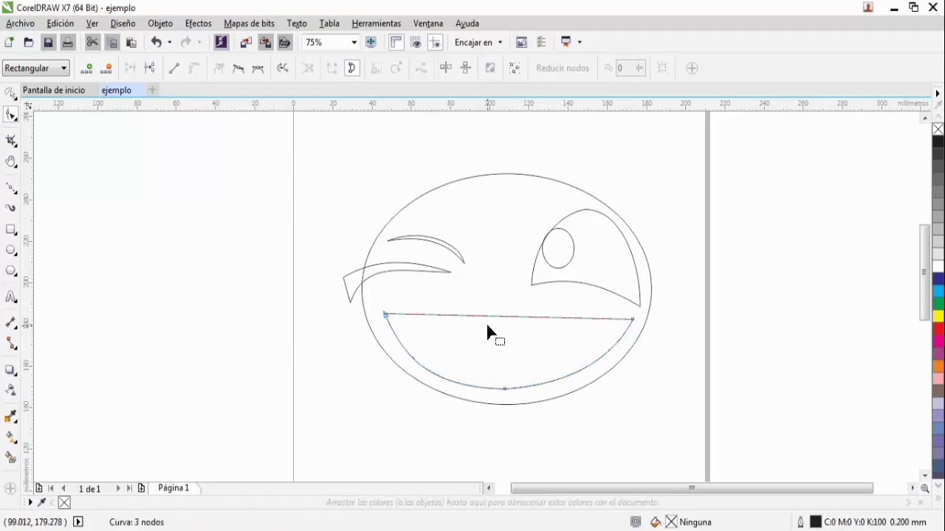
{"action": "left_click_drag", "start_coordinate": [497, 316], "coordinate": [501, 296]}
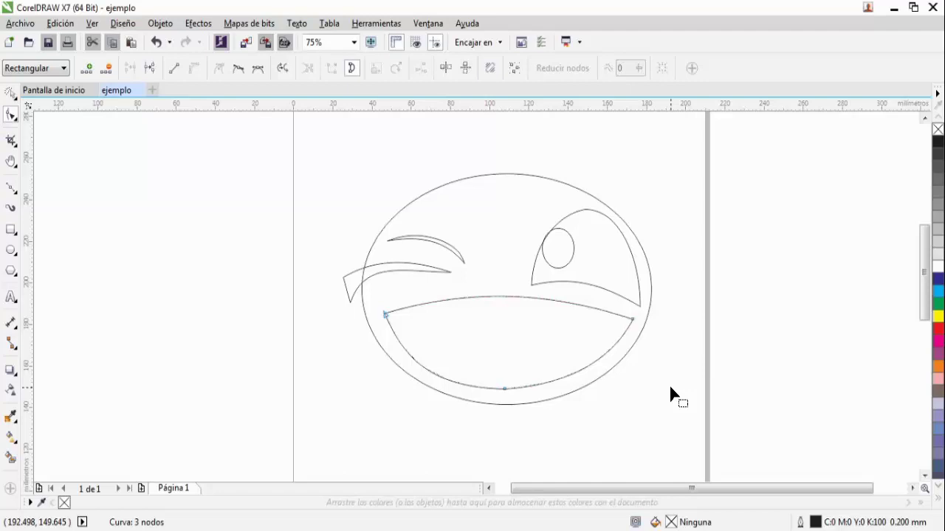
{"action": "key", "text": "space"}
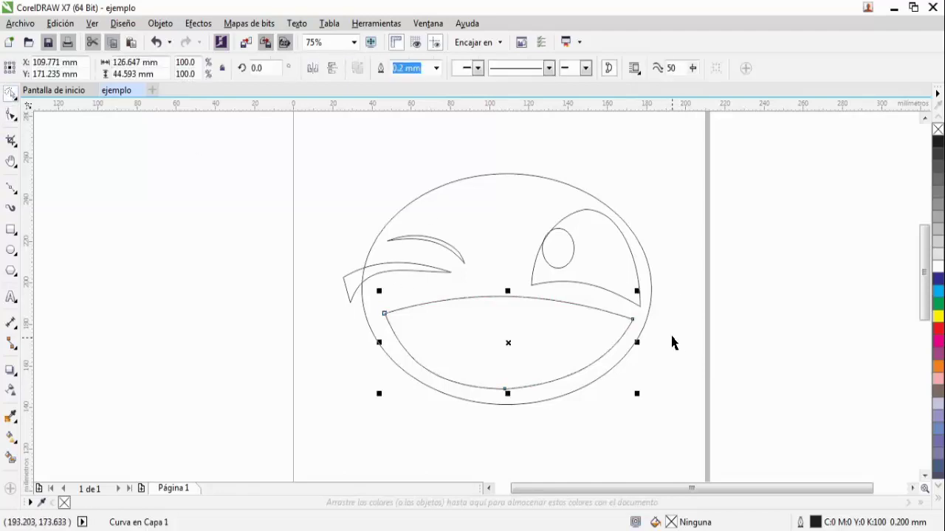
{"action": "key", "text": "Escape"}
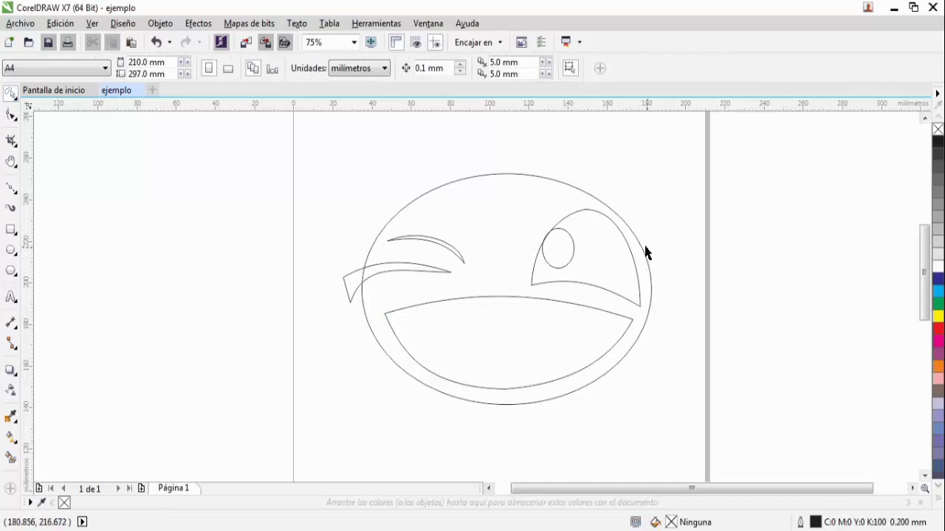
Fill the small ellipse with black and the eye shape around it with white.
{"action": "left_click", "coordinate": [562, 271]}
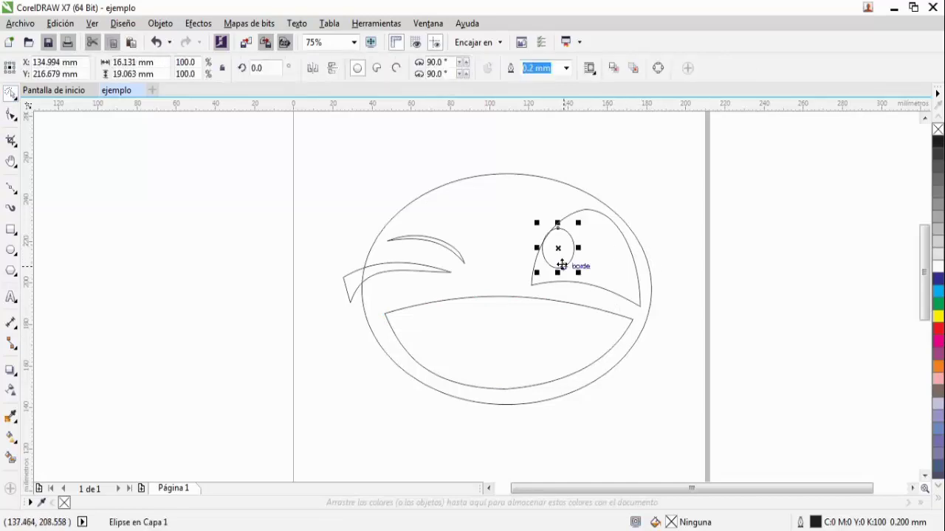
{"action": "left_click", "coordinate": [938, 144]}
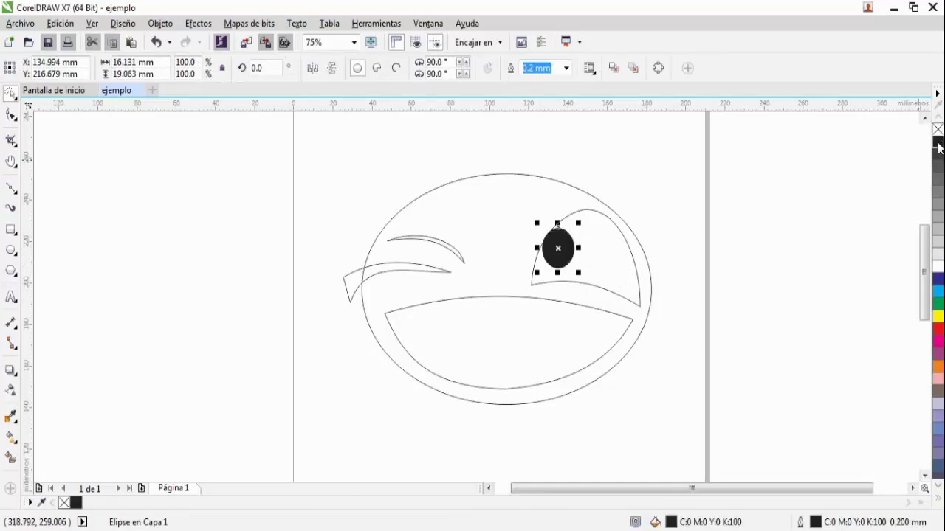
{"action": "left_click", "coordinate": [627, 247]}
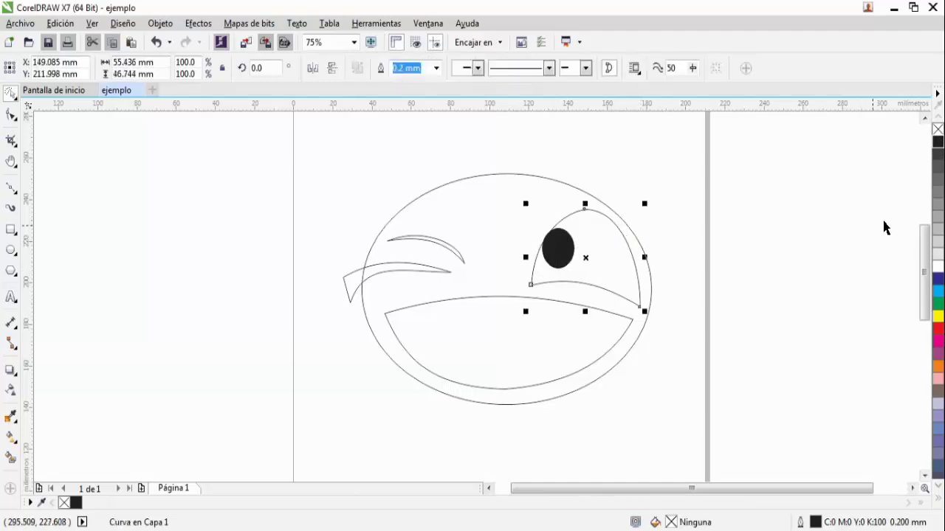
{"action": "left_click", "coordinate": [939, 267]}
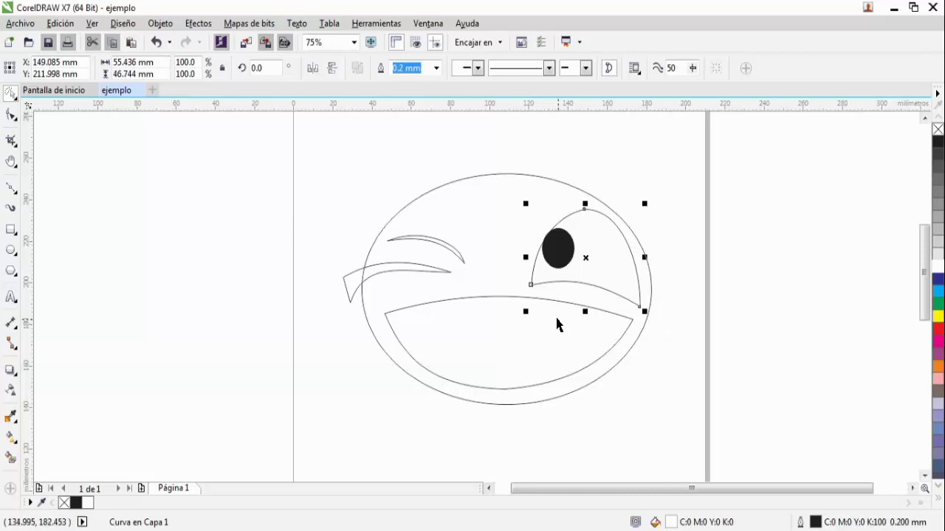
Fill the mouth and both curved shapes of the winking eye with white, and the large ellipse with black.
{"action": "left_click", "coordinate": [489, 301]}
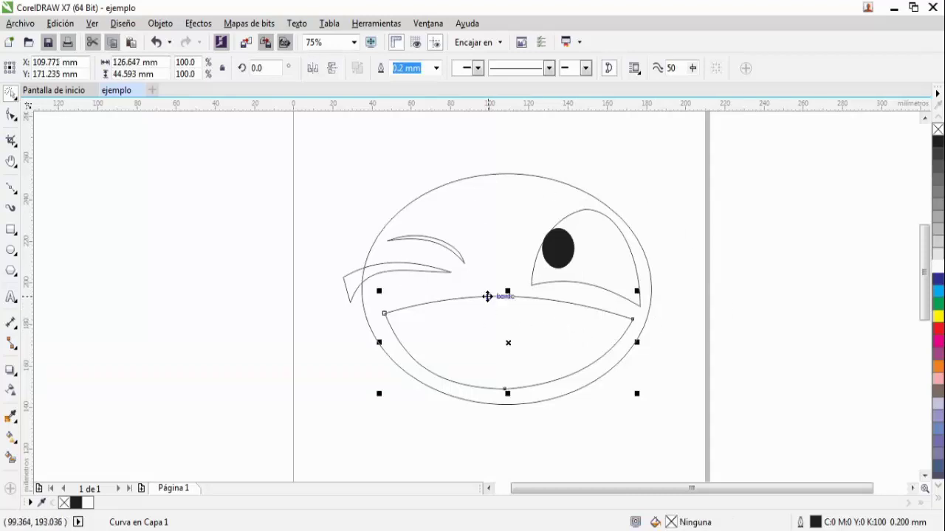
{"action": "left_click", "coordinate": [938, 267]}
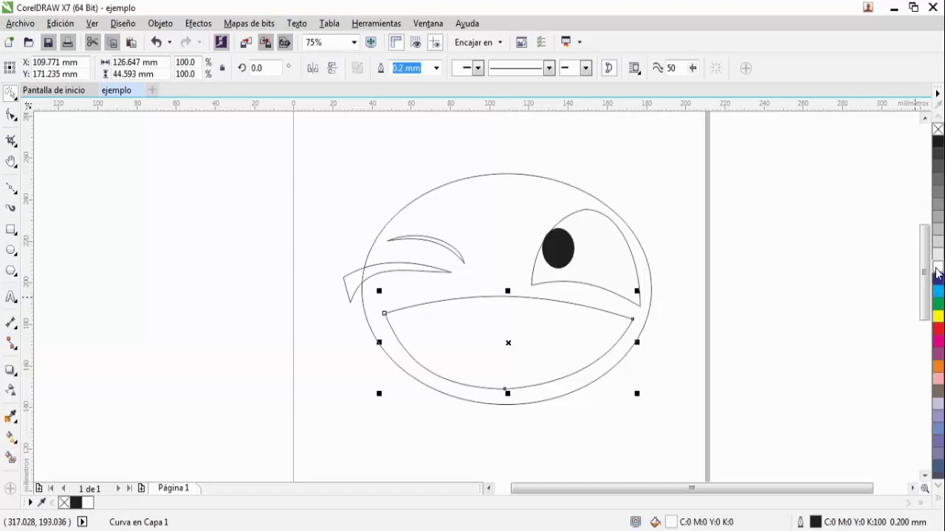
{"action": "left_click", "coordinate": [437, 249]}
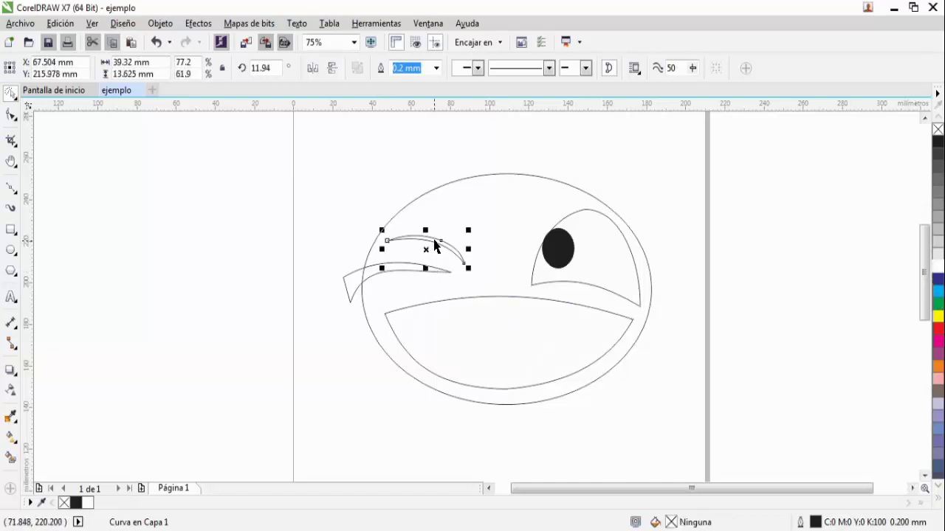
{"action": "left_click", "coordinate": [938, 266]}
{"action": "left_click", "coordinate": [358, 293]}
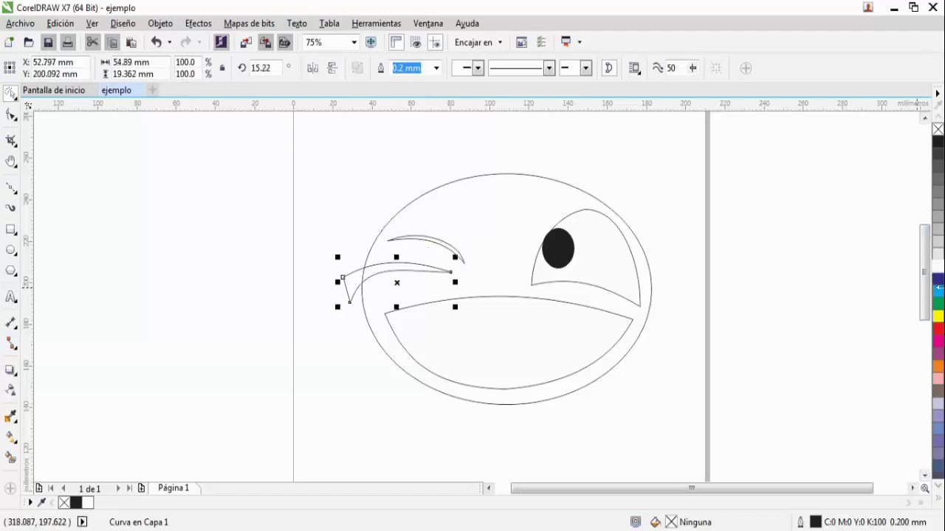
{"action": "left_click", "coordinate": [938, 266]}
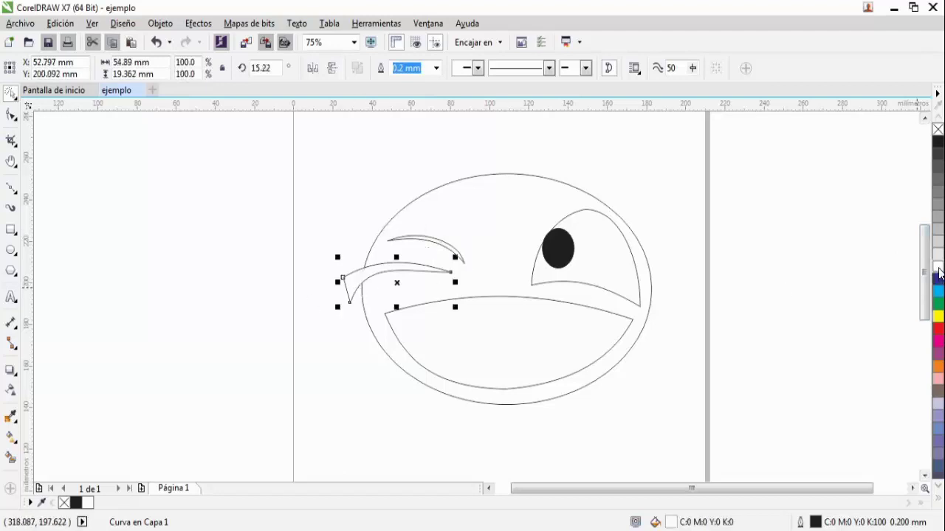
{"action": "left_click", "coordinate": [511, 175]}
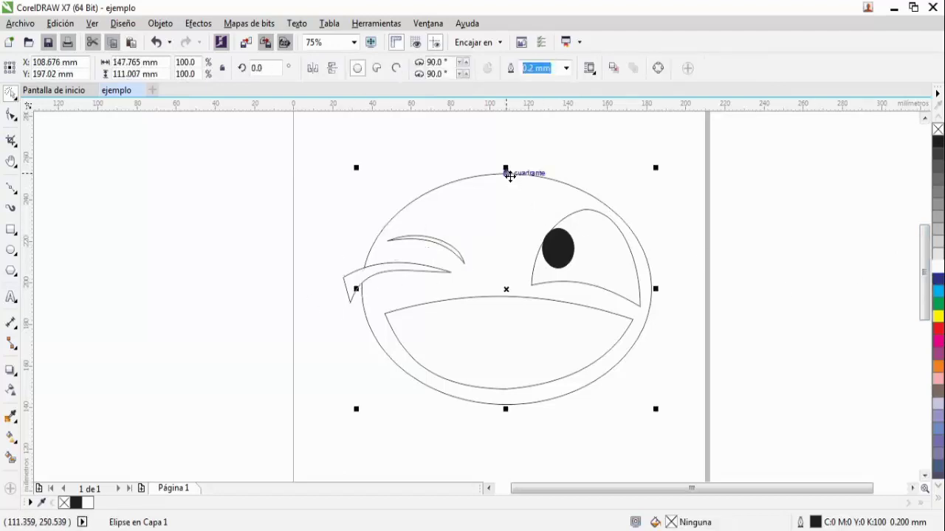
{"action": "left_click", "coordinate": [938, 143]}
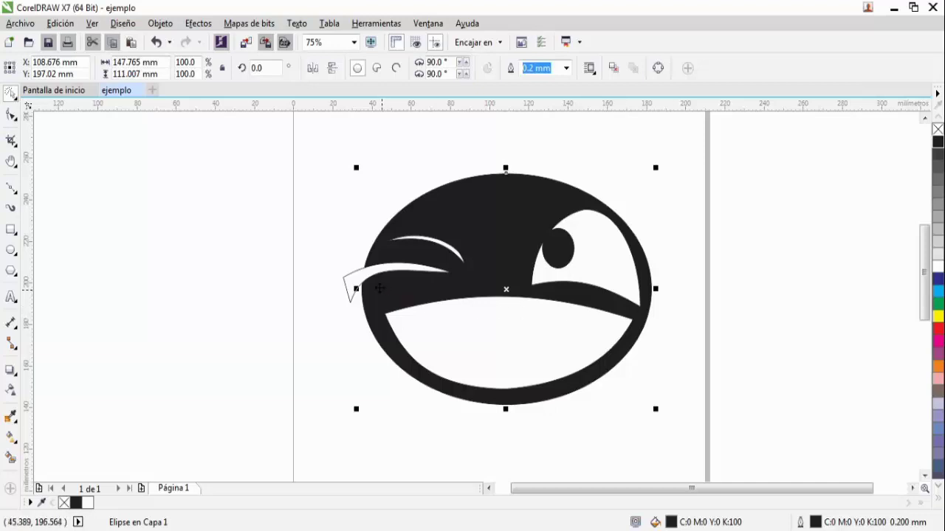
Try outline widths of 0.5, 1.5, 2.5 and 3.0 mm on the lower curved shape of the winking eye.
{"action": "left_click", "coordinate": [357, 275]}
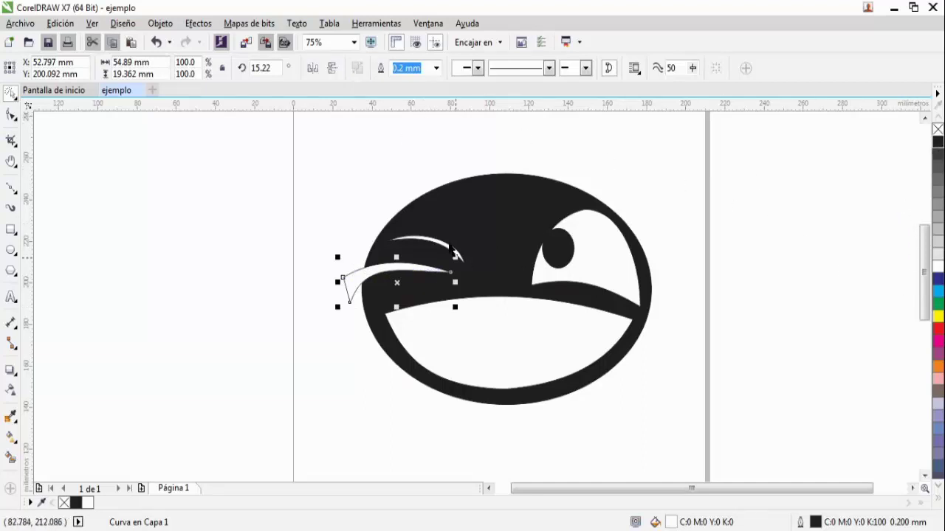
{"action": "left_click", "coordinate": [437, 68]}
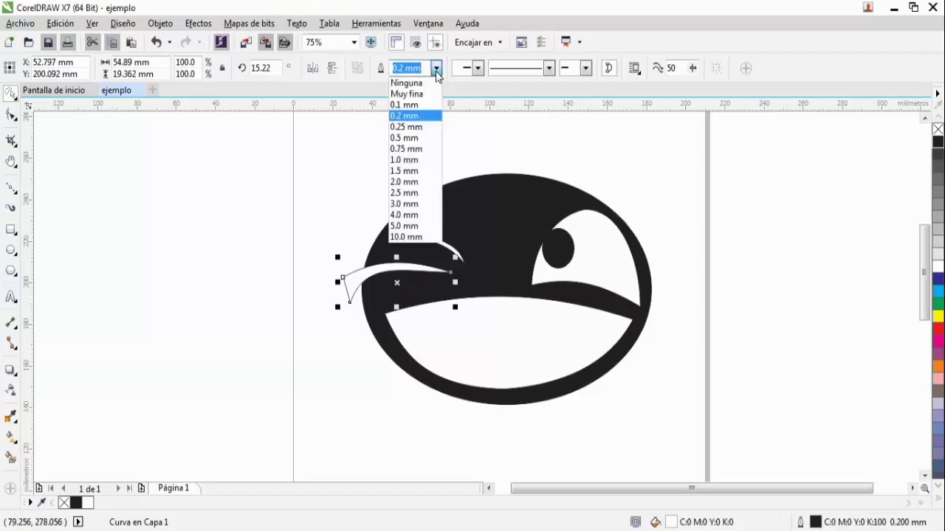
{"action": "left_click", "coordinate": [415, 137]}
{"action": "left_click", "coordinate": [438, 68]}
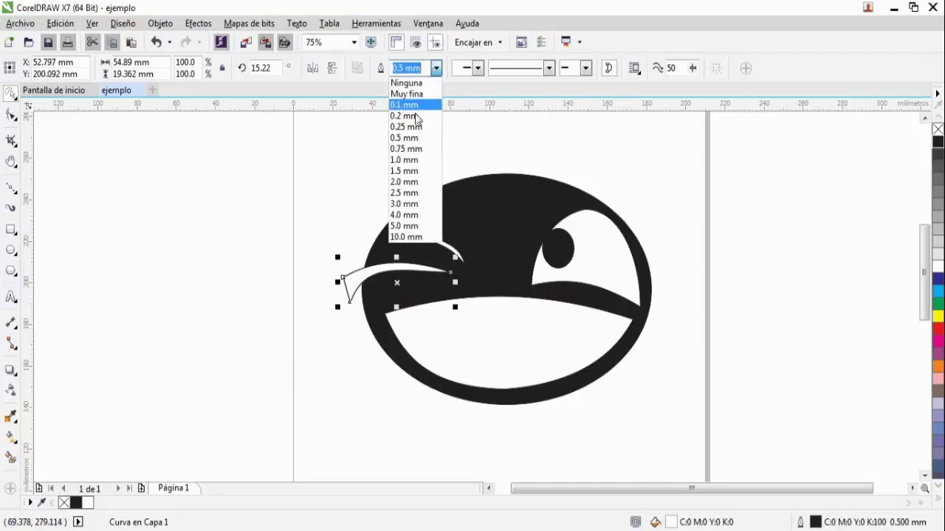
{"action": "left_click", "coordinate": [405, 169]}
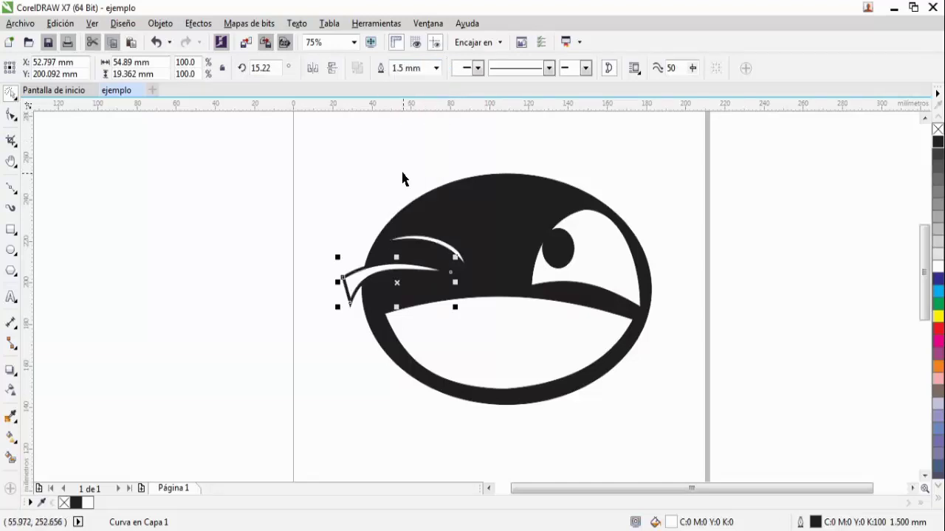
{"action": "left_click", "coordinate": [436, 68]}
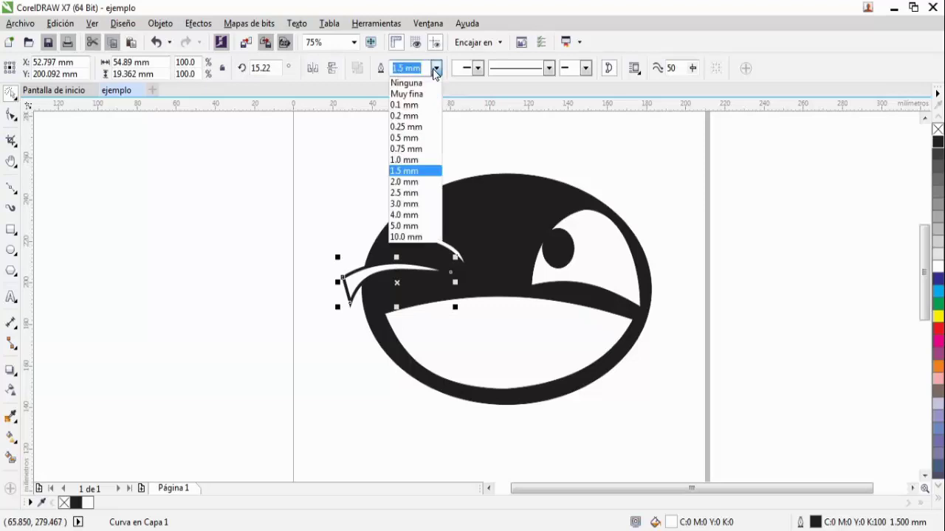
{"action": "left_click", "coordinate": [418, 191]}
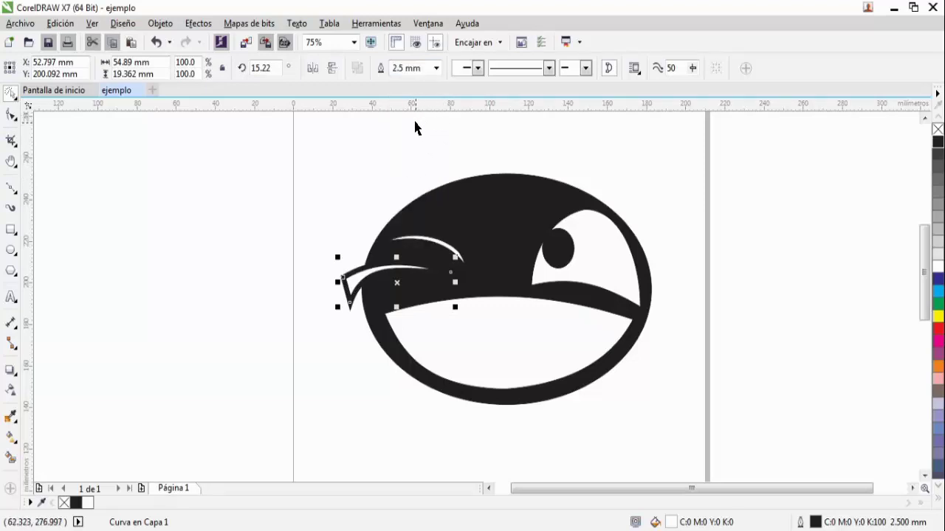
{"action": "left_click", "coordinate": [436, 68]}
{"action": "left_click", "coordinate": [413, 203]}
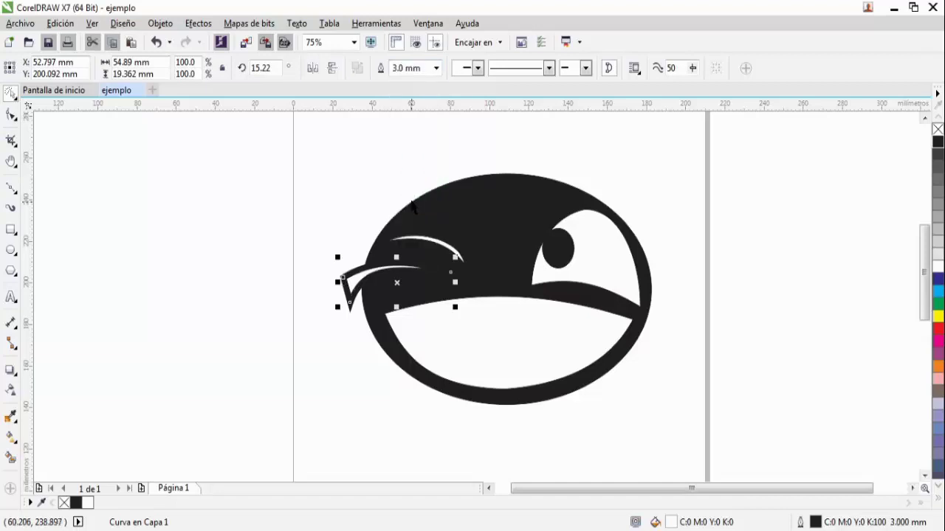
{"action": "left_click", "coordinate": [630, 407]}
Set the outline width of the winking eye's lower curved shape to 2.0 mm and deselect it.
{"action": "left_click", "coordinate": [395, 266]}
{"action": "left_click", "coordinate": [436, 68]}
{"action": "left_click", "coordinate": [411, 186]}
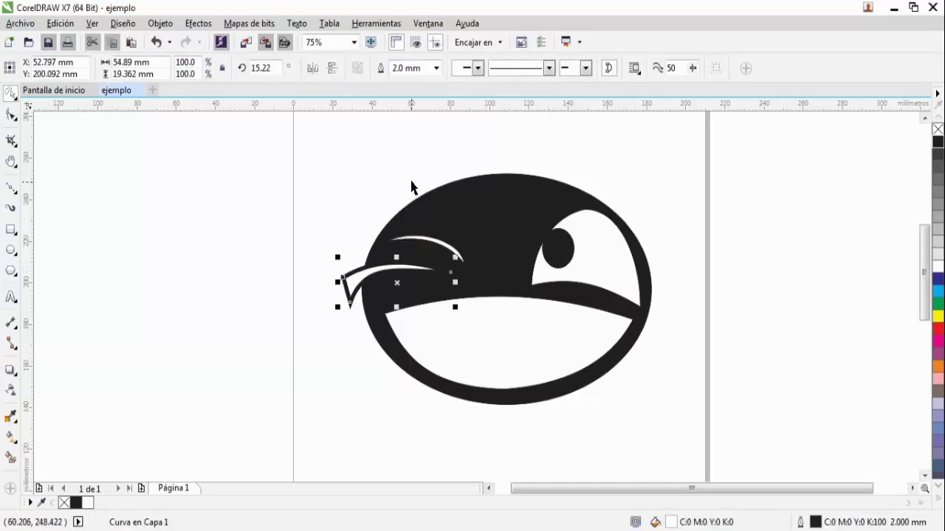
{"action": "left_click", "coordinate": [615, 418]}
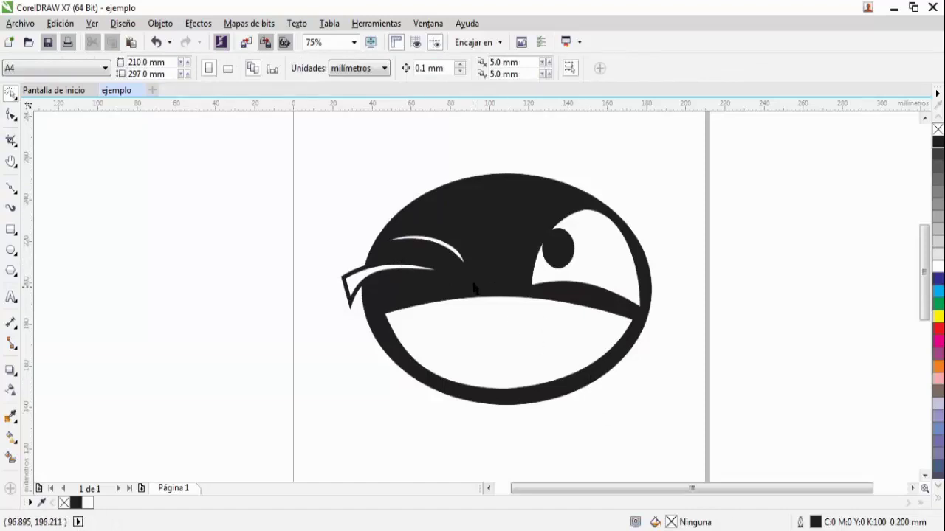
Draw a rectangle about 127 by 65 mm below the face, centred at about X 111, Y 91 mm.
{"action": "left_click_drag", "start_coordinate": [923, 299], "coordinate": [920, 333]}
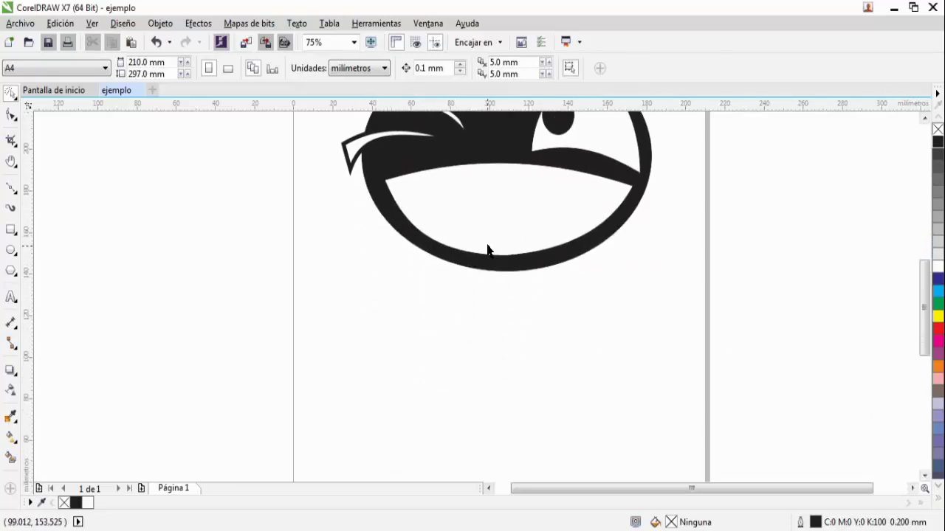
{"action": "mouse_move", "coordinate": [922, 325]}
{"action": "left_mouse_down"}
{"action": "mouse_move", "coordinate": [925, 309]}
{"action": "mouse_move", "coordinate": [922, 327]}
{"action": "left_mouse_up"}
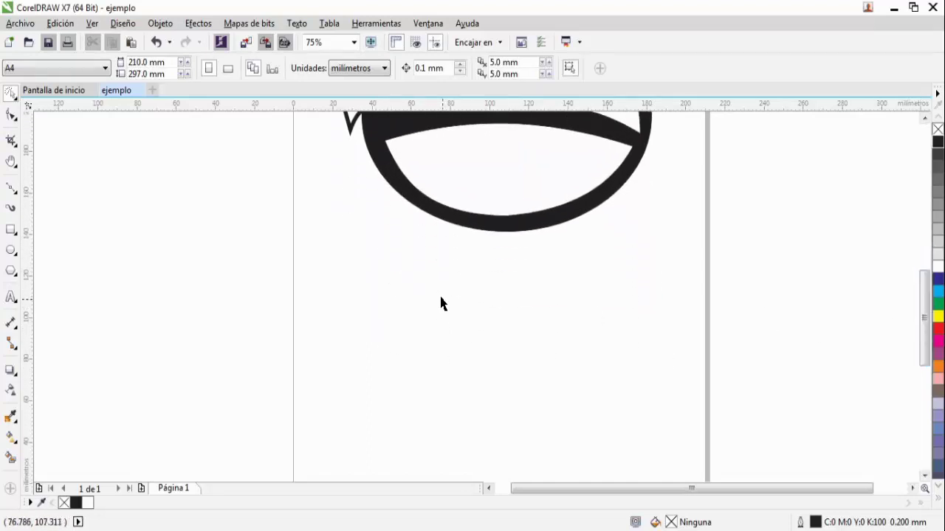
{"action": "left_click", "coordinate": [13, 232]}
{"action": "left_click", "coordinate": [40, 227]}
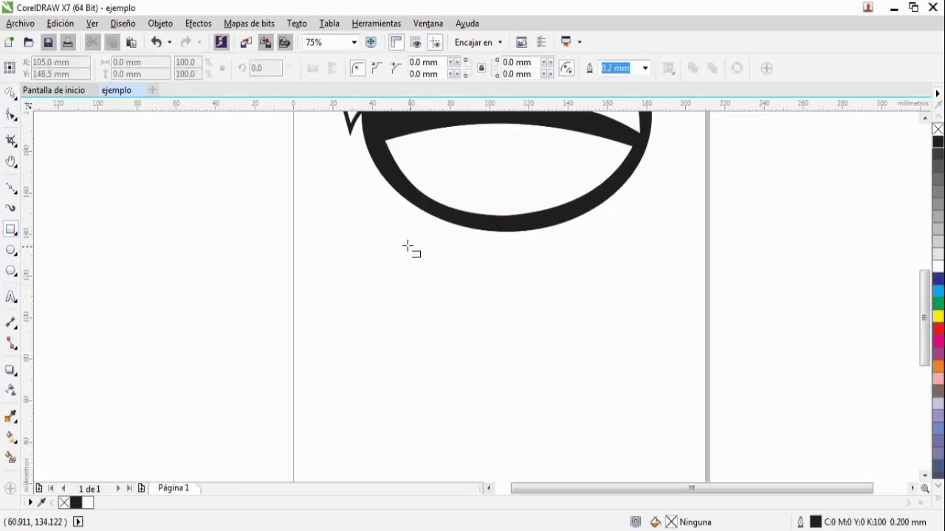
{"action": "left_click", "coordinate": [13, 232]}
{"action": "left_click", "coordinate": [73, 229]}
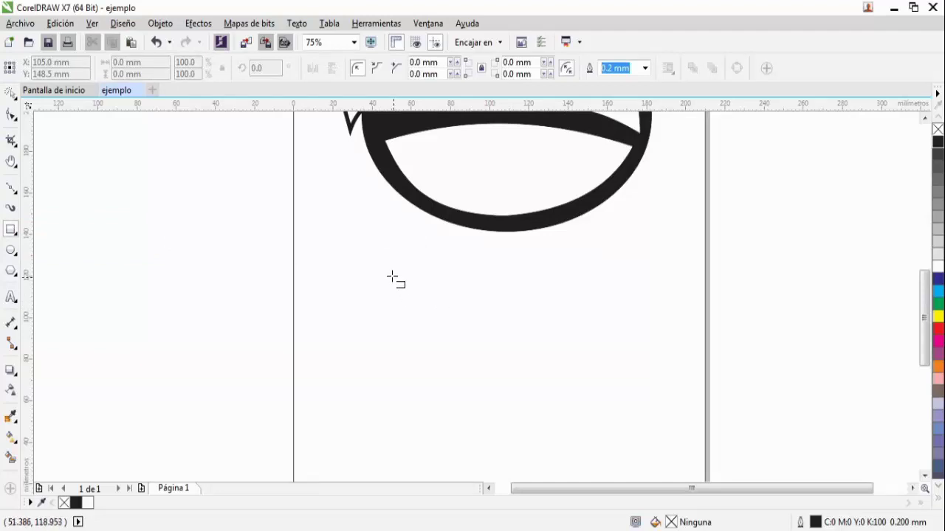
{"action": "left_click_drag", "start_coordinate": [387, 270], "coordinate": [635, 403]}
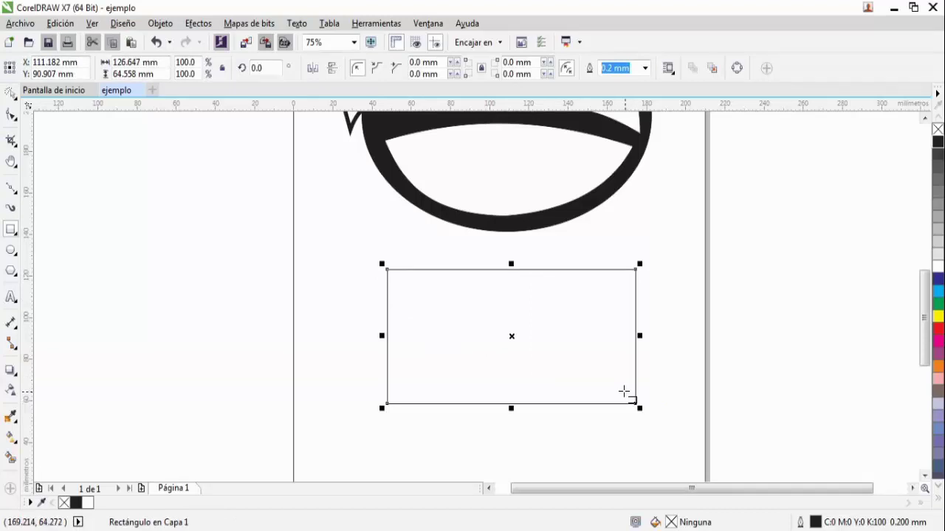
Convert the rectangle to curves, then select all four of its nodes and convert its sides to curved segments.
{"action": "key", "text": "ctrl+q"}
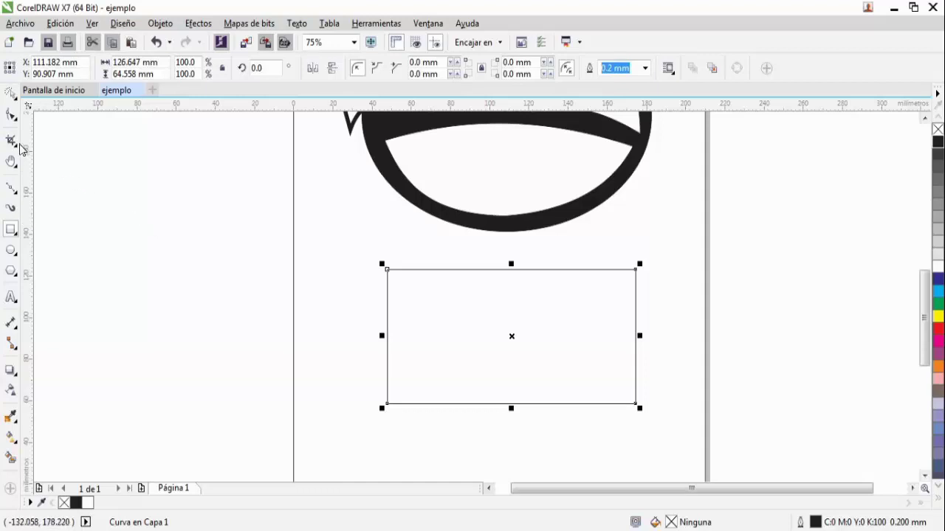
{"action": "left_click", "coordinate": [15, 118]}
{"action": "left_click", "coordinate": [32, 112]}
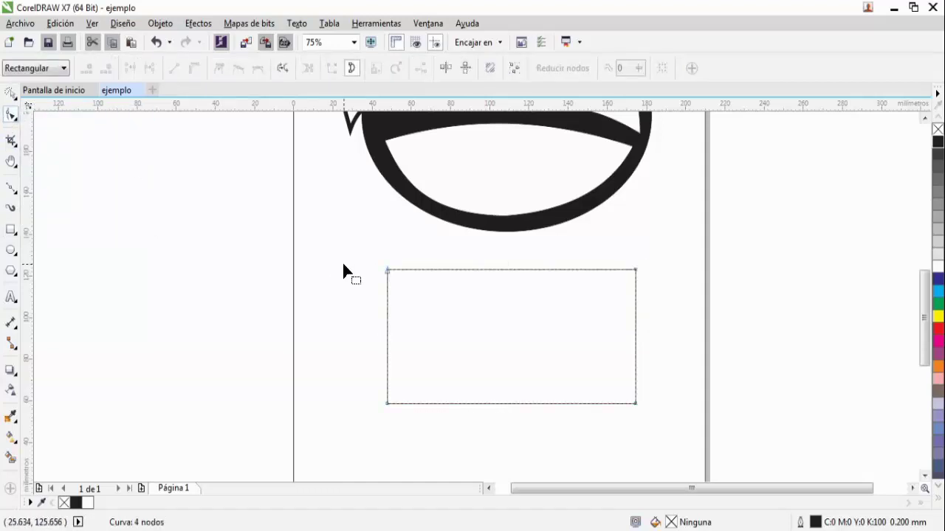
{"action": "left_click_drag", "start_coordinate": [364, 255], "coordinate": [672, 435]}
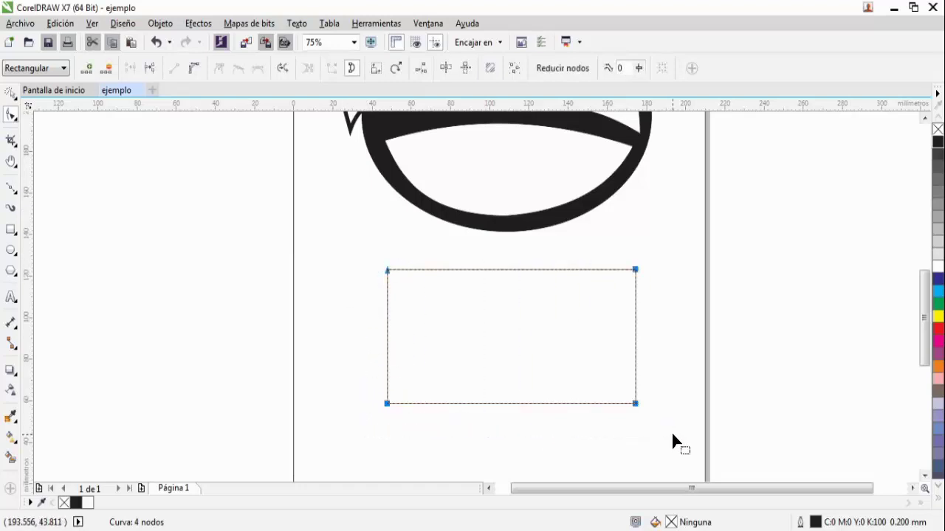
{"action": "left_click", "coordinate": [196, 69]}
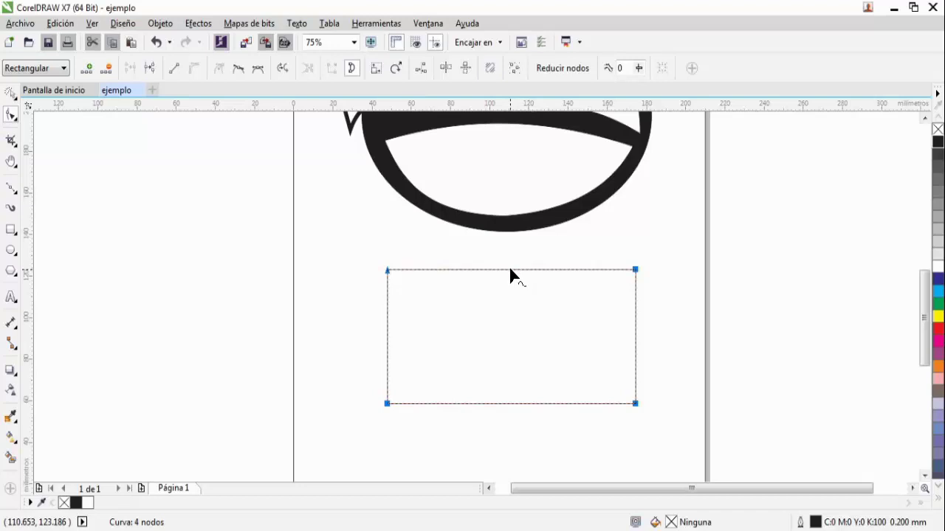
Bend all four sides of the rectangle slightly inward with the Shape tool.
{"action": "left_click_drag", "start_coordinate": [510, 271], "coordinate": [477, 278]}
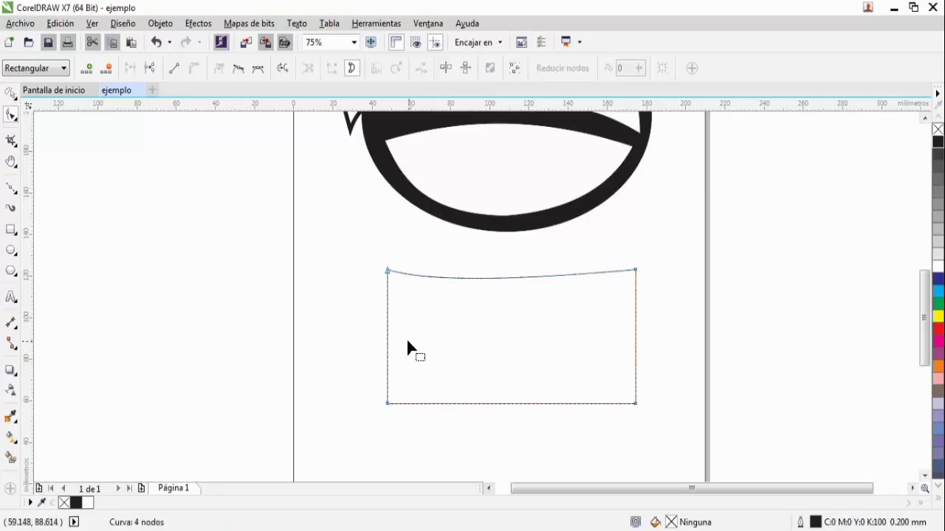
{"action": "left_click_drag", "start_coordinate": [387, 349], "coordinate": [405, 334]}
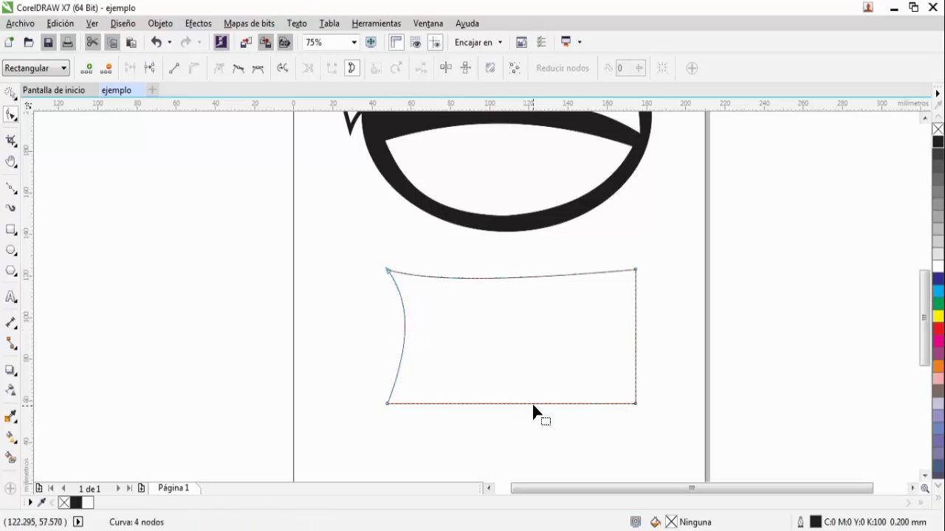
{"action": "left_click_drag", "start_coordinate": [529, 404], "coordinate": [529, 387]}
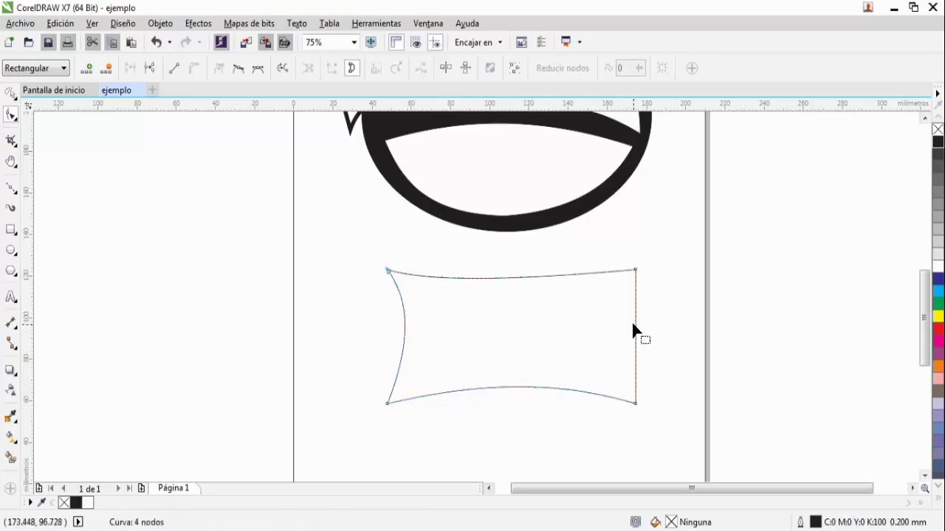
{"action": "left_click_drag", "start_coordinate": [634, 358], "coordinate": [617, 362]}
Move the bent rectangle up to about X 110, Y 115 mm so its upper edge overlaps the bottom of the large ellipse.
{"action": "left_click", "coordinate": [11, 94]}
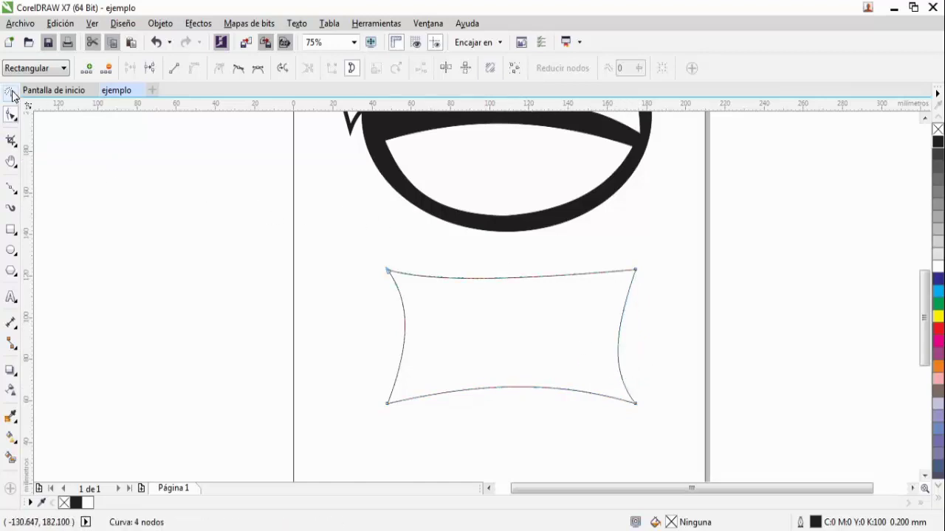
{"action": "left_click_drag", "start_coordinate": [569, 368], "coordinate": [565, 317]}
{"action": "left_click", "coordinate": [566, 317]}
{"action": "left_click", "coordinate": [514, 293]}
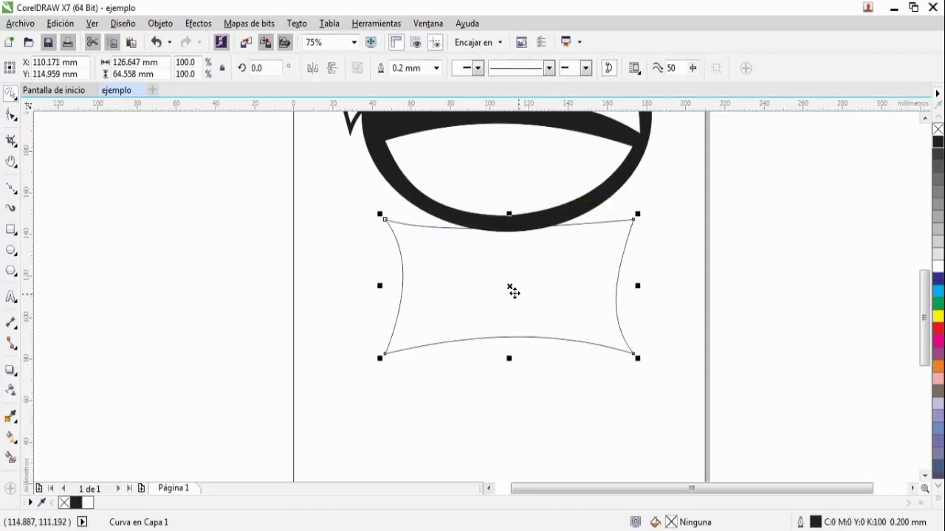
{"action": "left_click", "coordinate": [542, 381]}
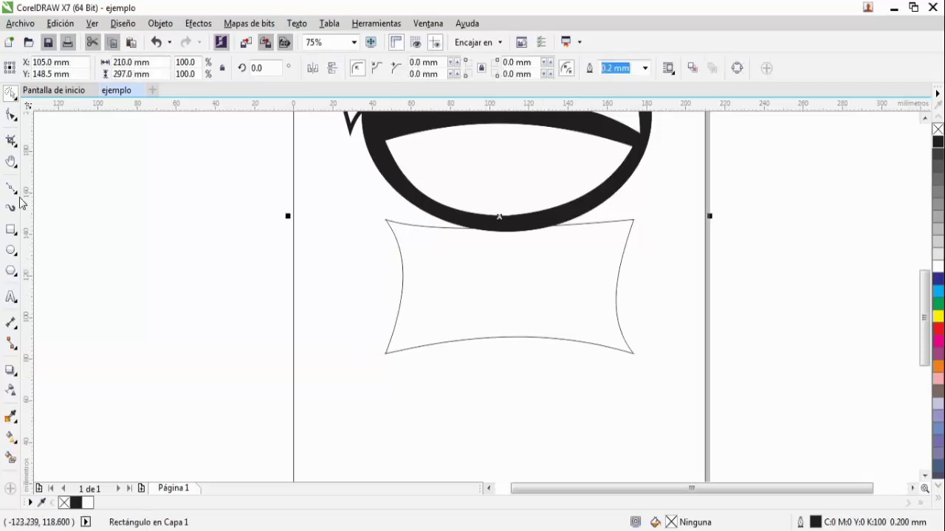
Draw a closed three-node Bézier triangle in the lower part of the body, tapering to a point near its lower-left corner.
{"action": "left_click", "coordinate": [12, 235]}
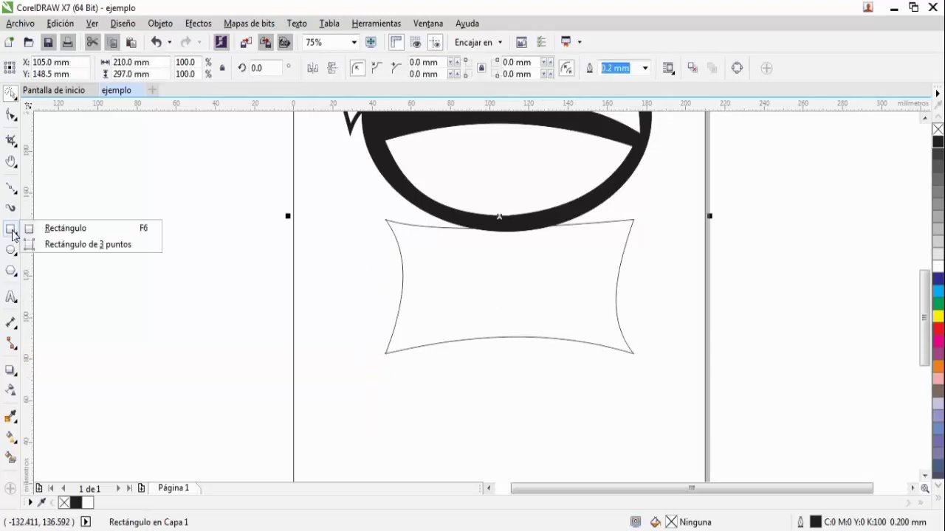
{"action": "left_click", "coordinate": [10, 189]}
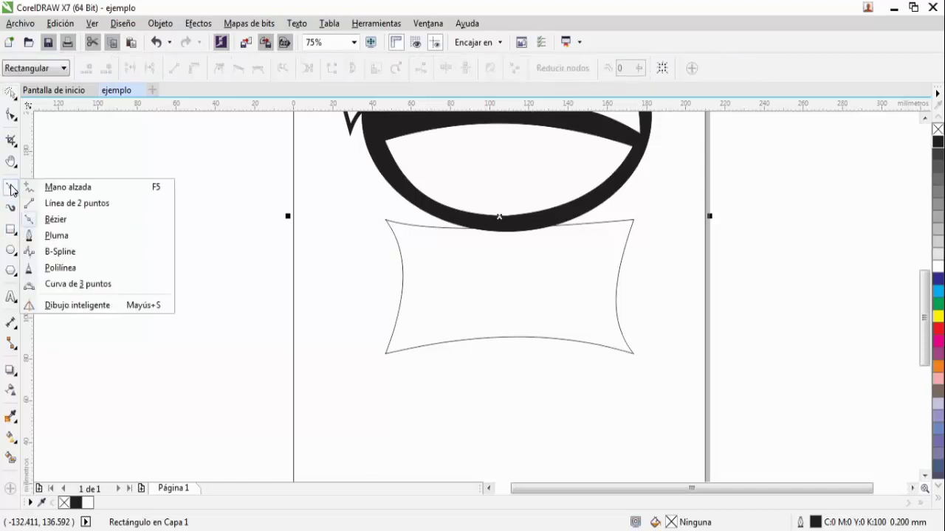
{"action": "left_click", "coordinate": [53, 220]}
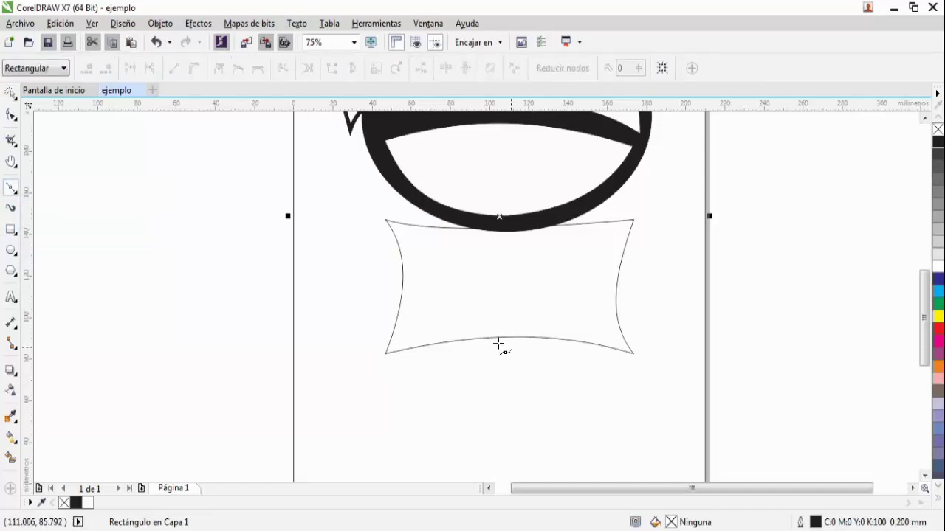
{"action": "left_click", "coordinate": [406, 338]}
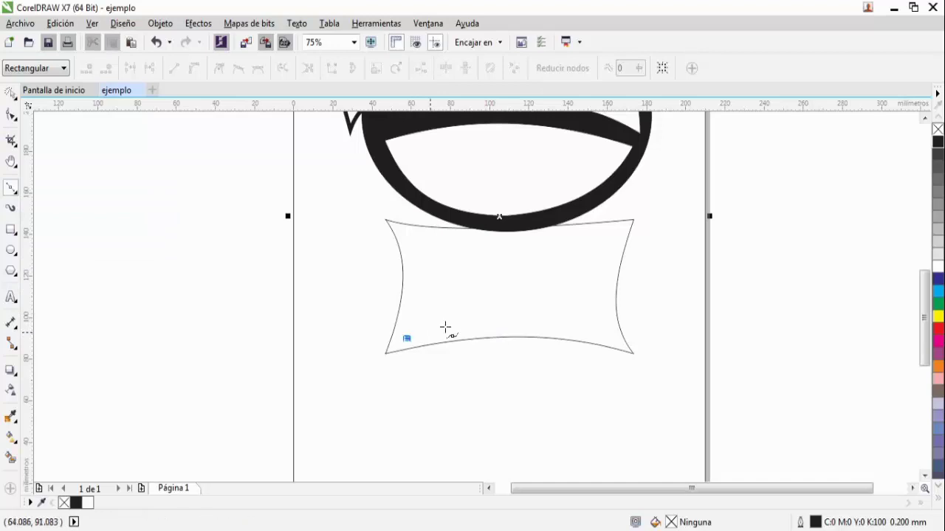
{"action": "left_click", "coordinate": [599, 285]}
{"action": "left_click", "coordinate": [606, 336]}
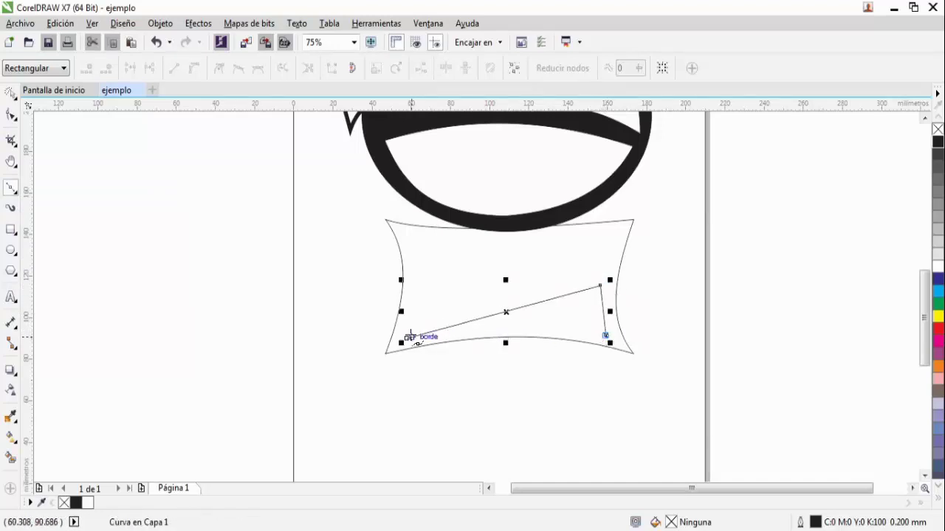
{"action": "left_click", "coordinate": [406, 338]}
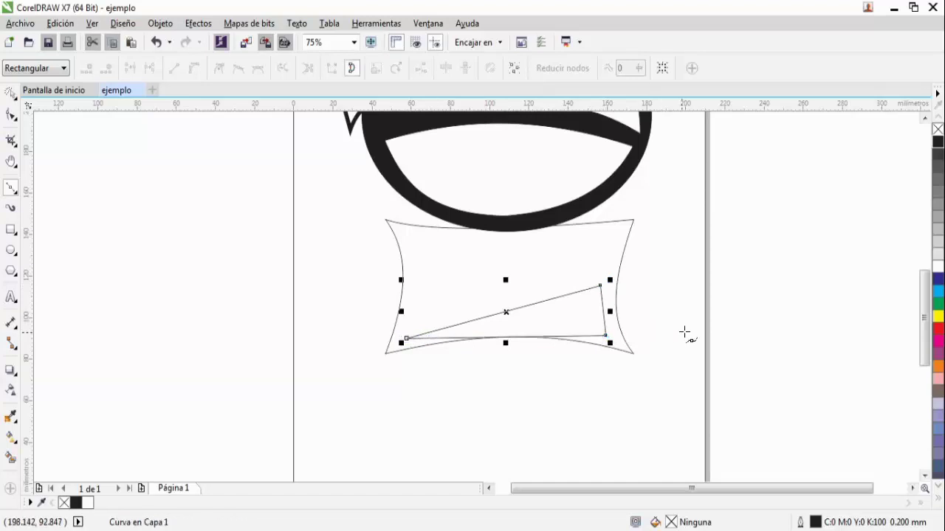
Select all three nodes of the triangle with the Shape tool and convert its sides to curved segments.
{"action": "left_click", "coordinate": [12, 118]}
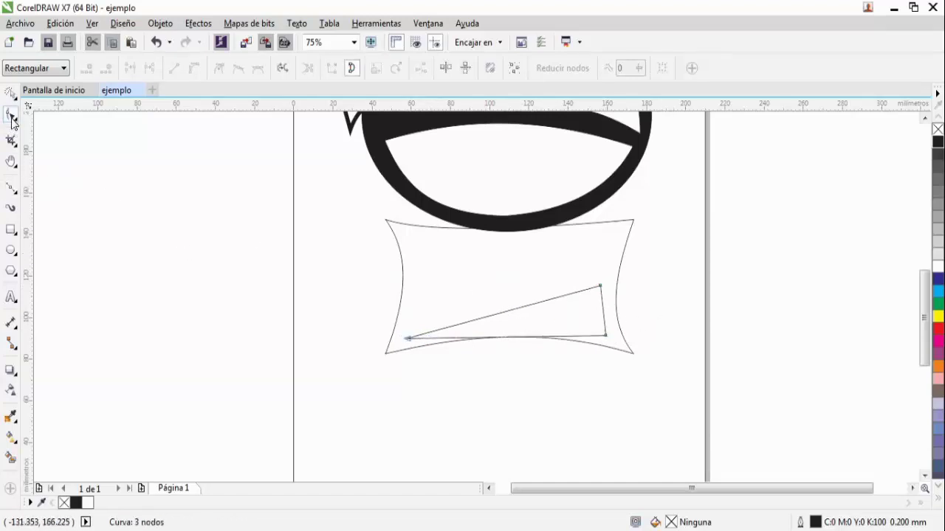
{"action": "left_click_drag", "start_coordinate": [411, 297], "coordinate": [394, 379]}
{"action": "left_click", "coordinate": [393, 379]}
{"action": "left_click", "coordinate": [403, 334]}
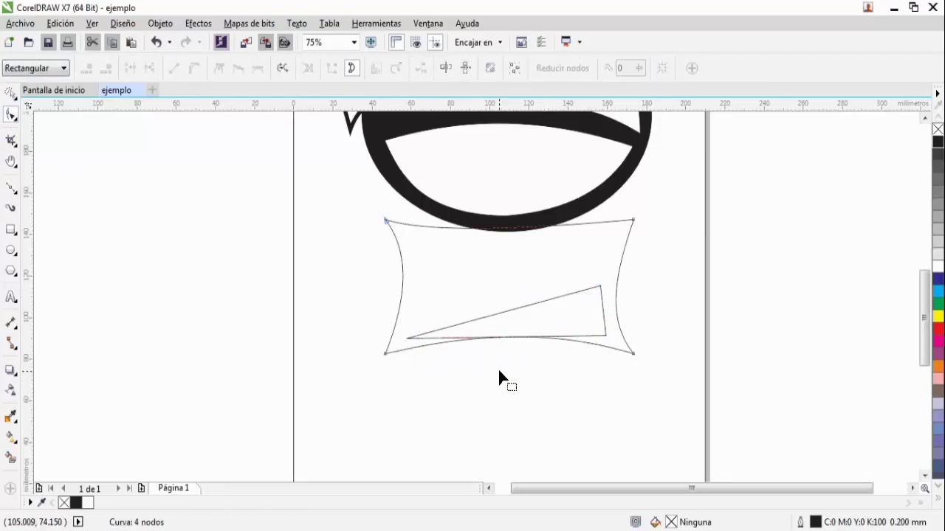
{"action": "left_click", "coordinate": [454, 351]}
{"action": "left_click", "coordinate": [545, 301]}
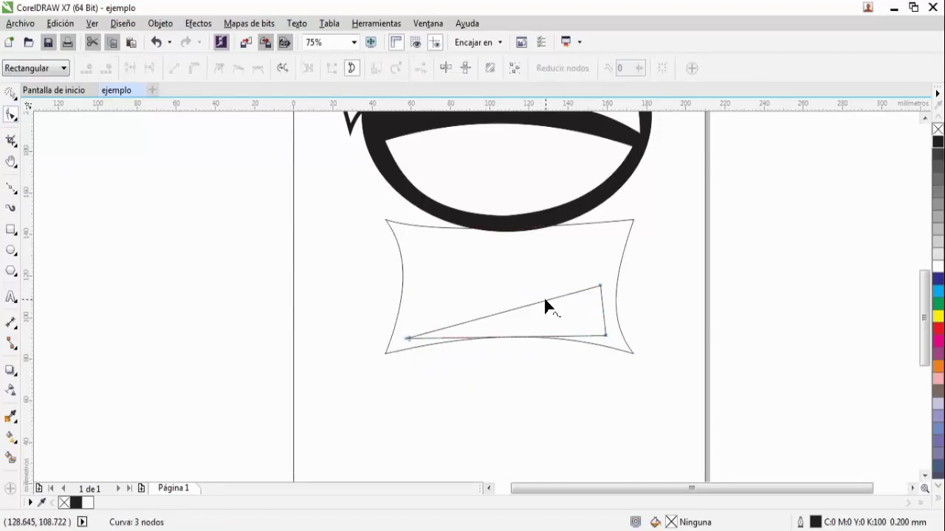
{"action": "left_click_drag", "start_coordinate": [399, 312], "coordinate": [599, 344]}
{"action": "left_click", "coordinate": [519, 373]}
{"action": "left_click", "coordinate": [497, 315]}
{"action": "left_click_drag", "start_coordinate": [409, 275], "coordinate": [622, 372]}
{"action": "left_click", "coordinate": [622, 367]}
{"action": "left_click", "coordinate": [553, 300]}
{"action": "left_click_drag", "start_coordinate": [600, 262], "coordinate": [607, 343]}
{"action": "left_click", "coordinate": [601, 290]}
{"action": "left_click_drag", "start_coordinate": [611, 270], "coordinate": [423, 374]}
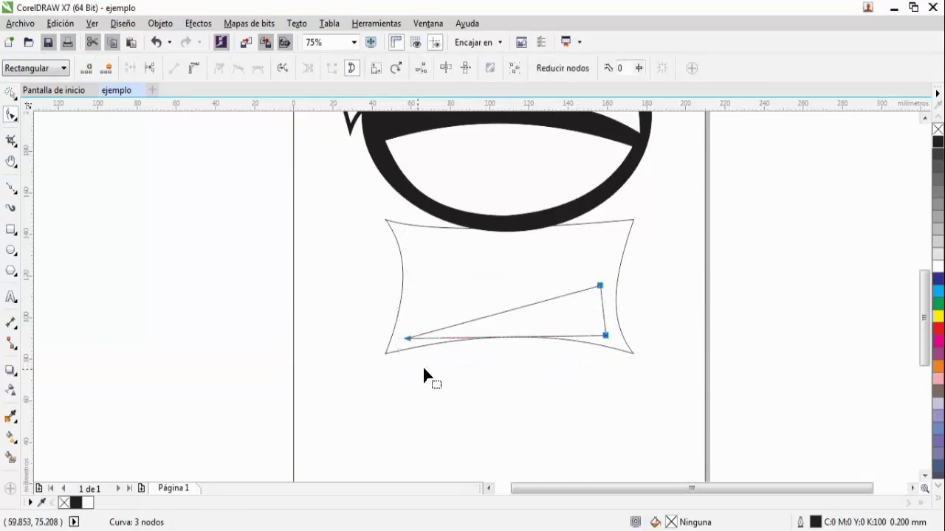
{"action": "left_click", "coordinate": [193, 69]}
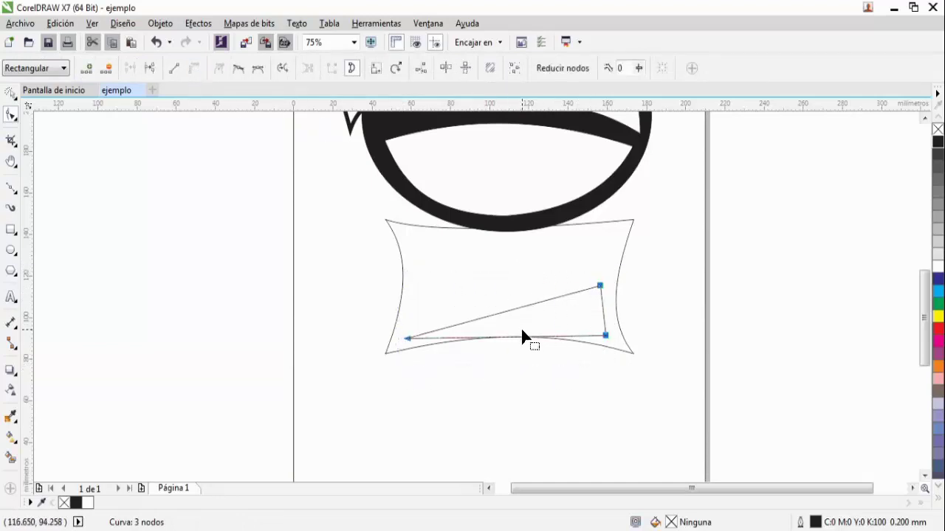
Bend the triangle's three sides to follow the body's contour and pull its lower-right node outward, making it about 108 by 26 mm.
{"action": "left_click_drag", "start_coordinate": [522, 337], "coordinate": [534, 327]}
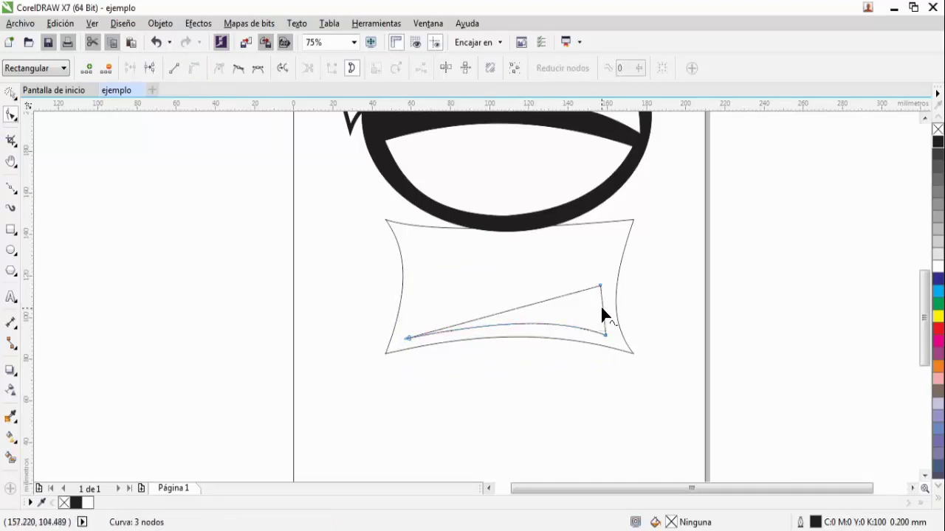
{"action": "left_click_drag", "start_coordinate": [601, 310], "coordinate": [596, 323]}
{"action": "left_click_drag", "start_coordinate": [529, 305], "coordinate": [521, 302]}
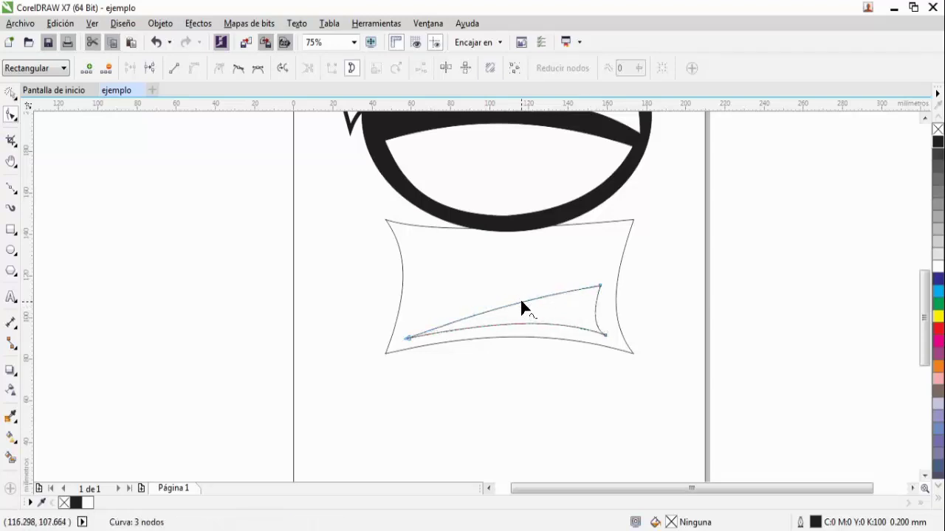
{"action": "mouse_move", "coordinate": [605, 335]}
{"action": "left_mouse_down"}
{"action": "mouse_move", "coordinate": [620, 344]}
{"action": "mouse_move", "coordinate": [614, 336]}
{"action": "left_mouse_up"}
{"action": "mouse_move", "coordinate": [604, 283]}
{"action": "left_mouse_down"}
{"action": "mouse_move", "coordinate": [614, 291]}
{"action": "mouse_move", "coordinate": [606, 285]}
{"action": "left_mouse_up"}
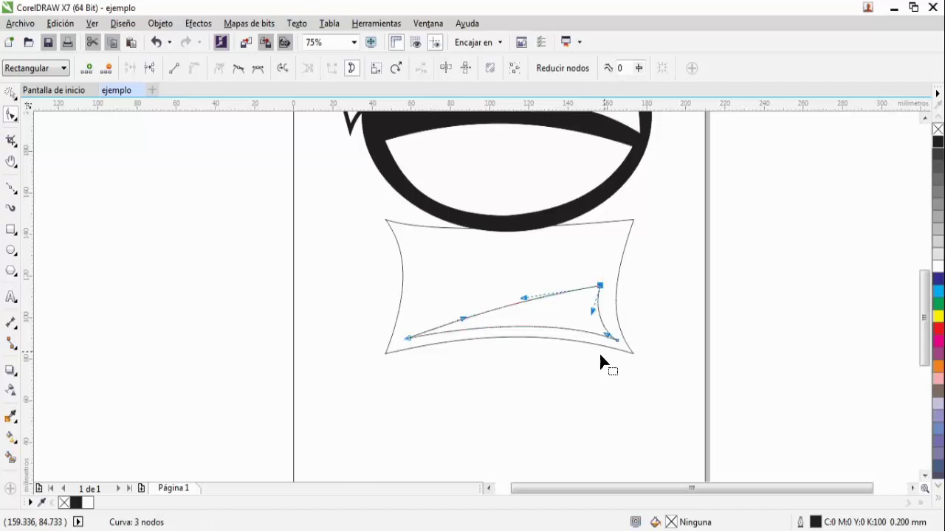
{"action": "left_click", "coordinate": [539, 365]}
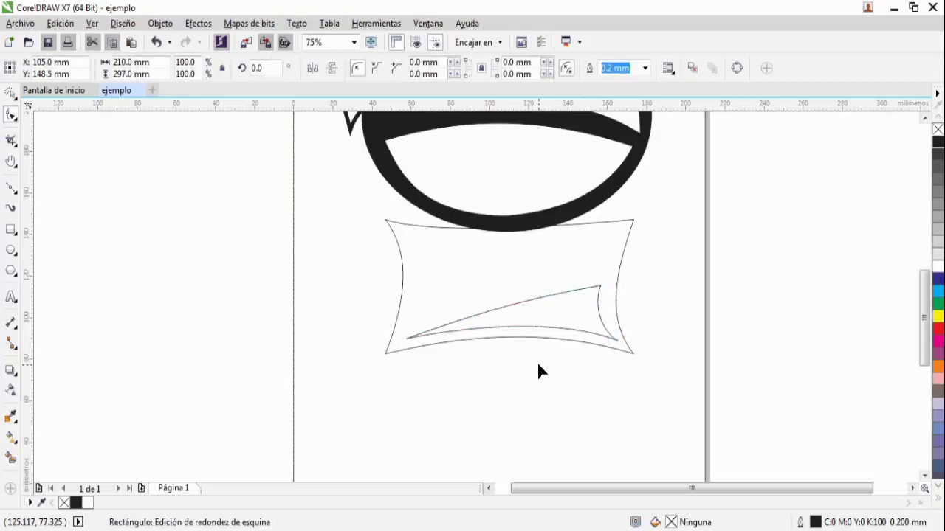
Fill the body shape with white and set its outline width to 2.5 mm.
{"action": "left_click", "coordinate": [10, 92]}
{"action": "left_click", "coordinate": [618, 269]}
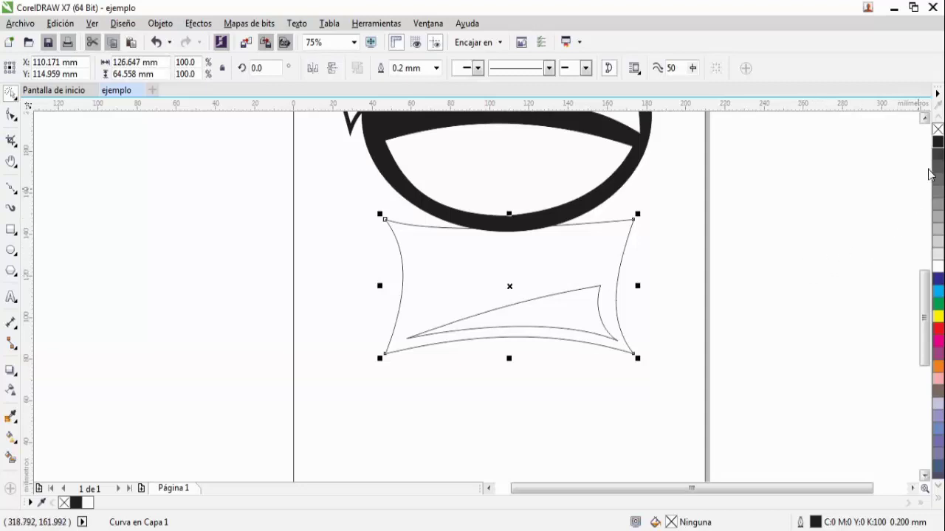
{"action": "left_click", "coordinate": [939, 267]}
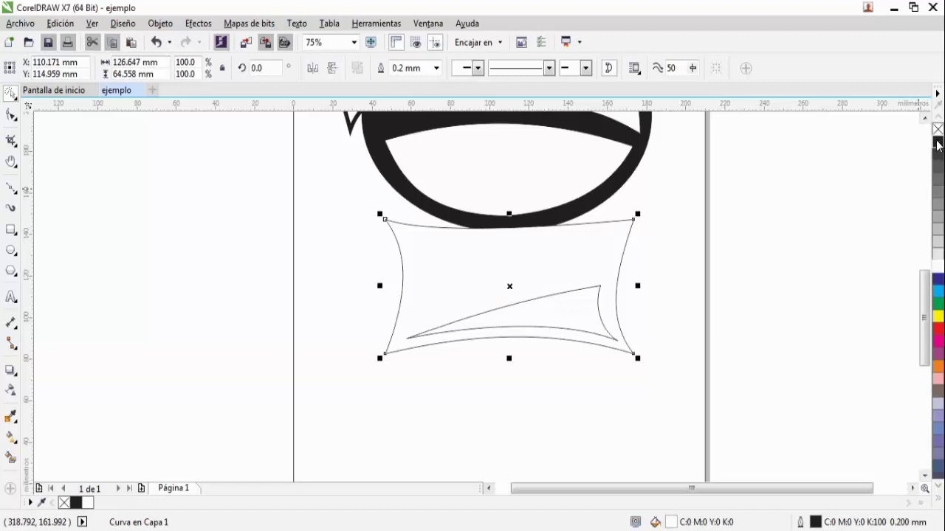
{"action": "left_click", "coordinate": [436, 68]}
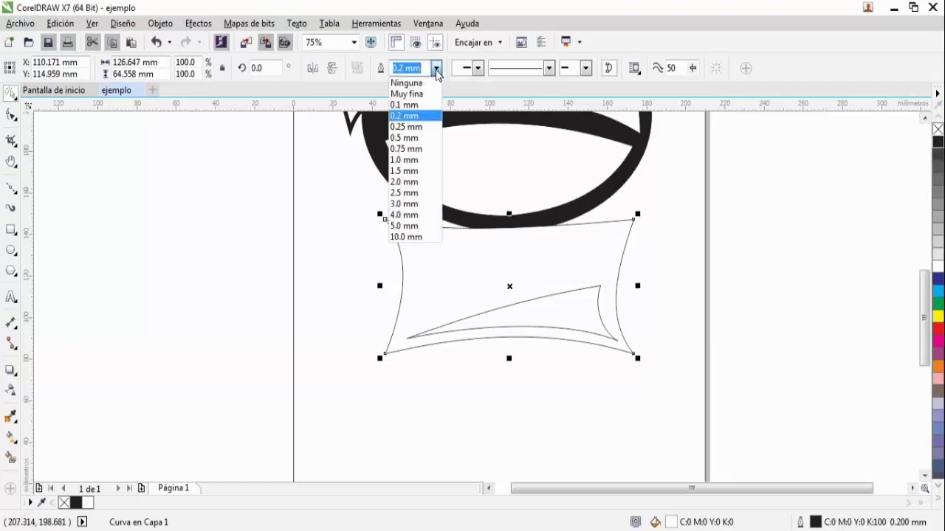
{"action": "left_click", "coordinate": [412, 174]}
{"action": "left_click", "coordinate": [437, 68]}
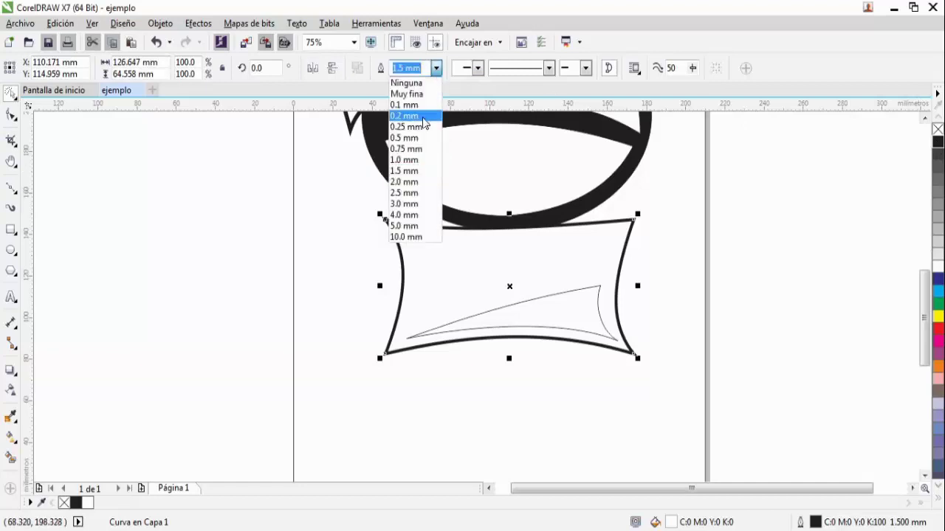
{"action": "left_click", "coordinate": [405, 192]}
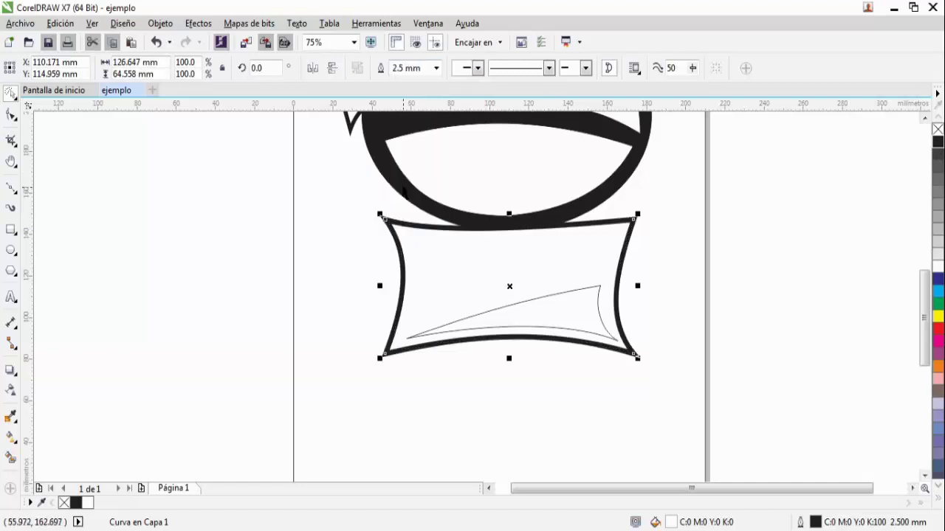
Give the curved triangle a 20% black fill and a matching 20% black outline.
{"action": "left_click", "coordinate": [596, 313]}
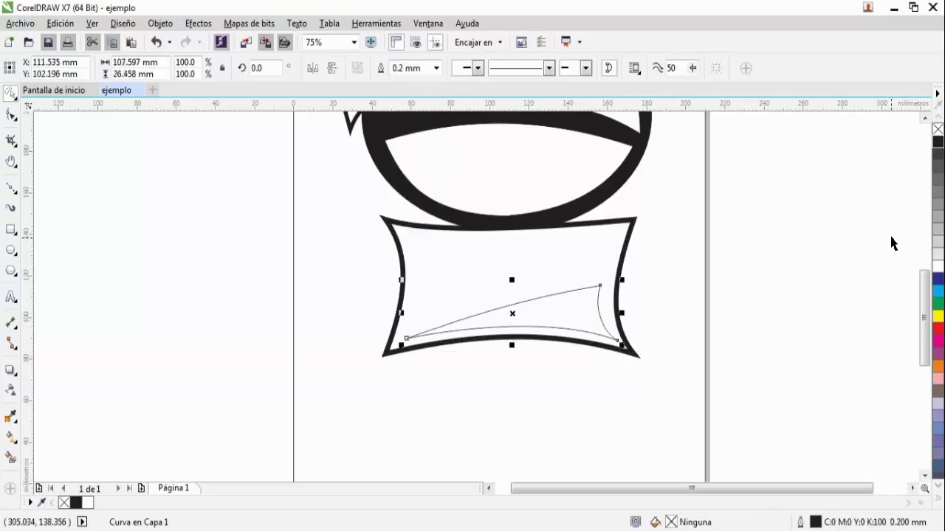
{"action": "left_click", "coordinate": [938, 227]}
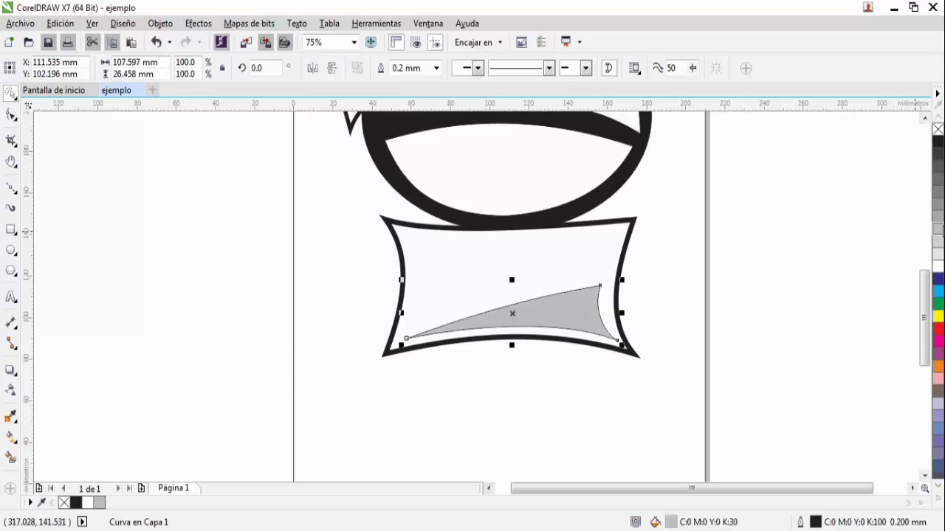
{"action": "left_click", "coordinate": [938, 237]}
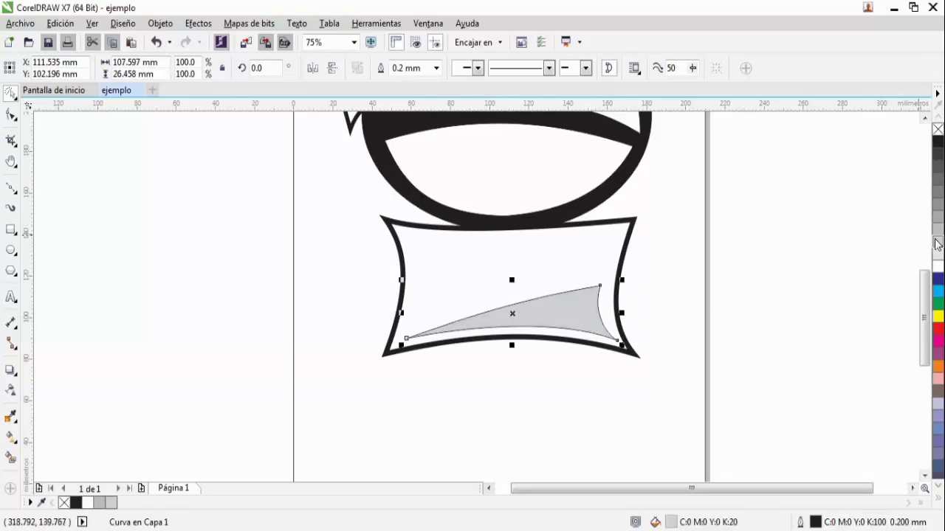
{"action": "right_click", "coordinate": [938, 243]}
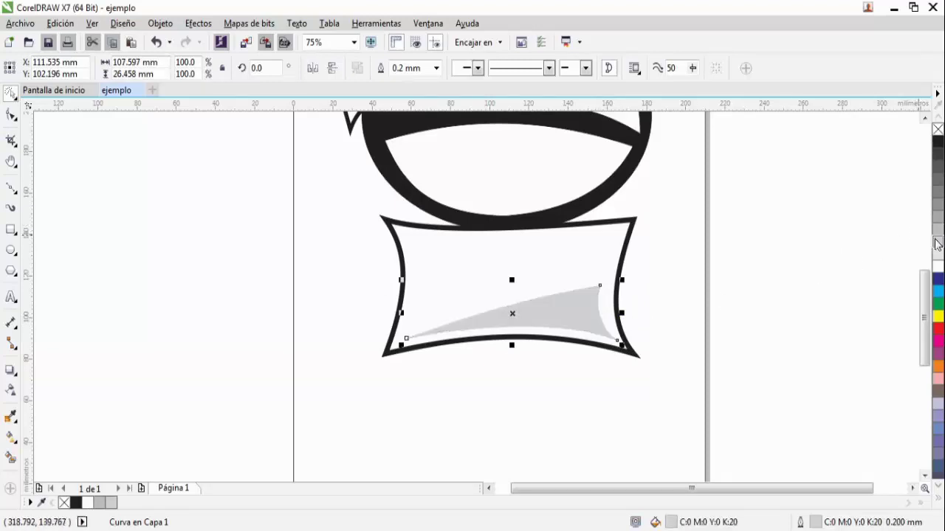
{"action": "left_click", "coordinate": [584, 281]}
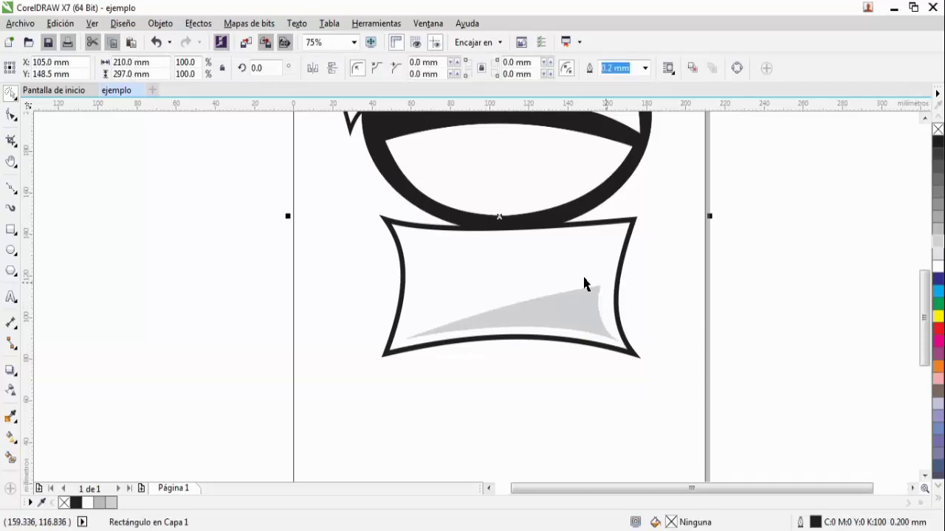
Move the body shape up to about X 111, Y 124 mm so it overlaps the bottom of the face.
{"action": "left_click", "coordinate": [515, 253]}
{"action": "left_click_drag", "start_coordinate": [551, 246], "coordinate": [552, 232]}
{"action": "scroll", "coordinate": [653, 315], "scroll_direction": "down", "scroll_amount": 2}
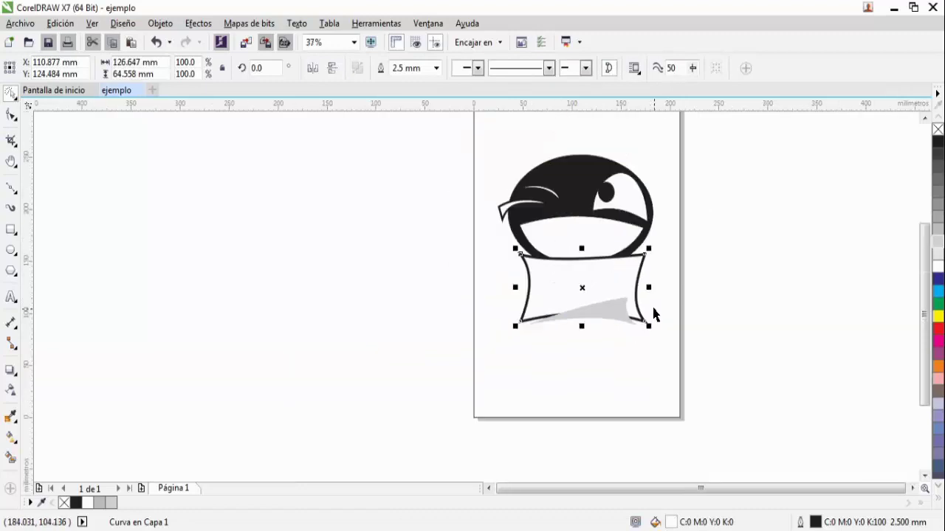
{"action": "scroll", "coordinate": [653, 316], "scroll_direction": "up", "scroll_amount": 2}
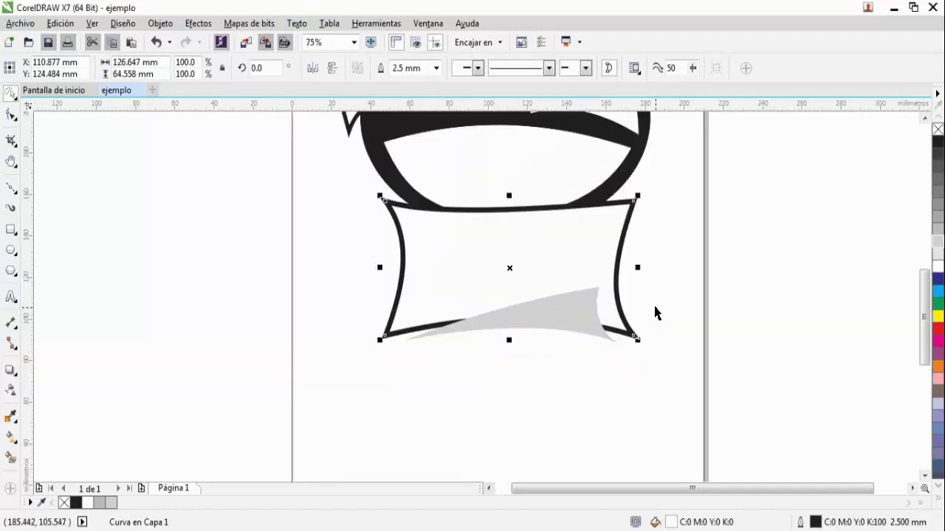
Place the body shape behind the large black face ellipse in the stacking order.
{"action": "right_click", "coordinate": [540, 245]}
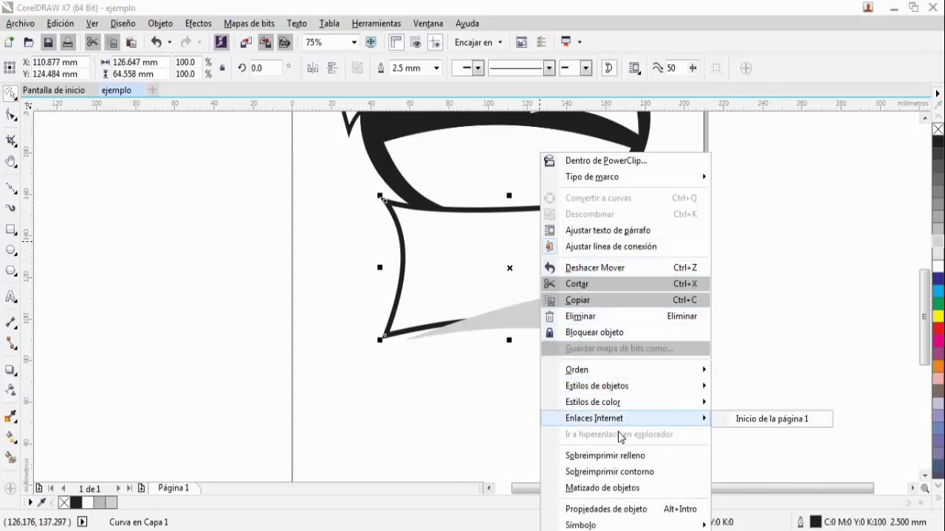
{"action": "mouse_move", "coordinate": [620, 377]}
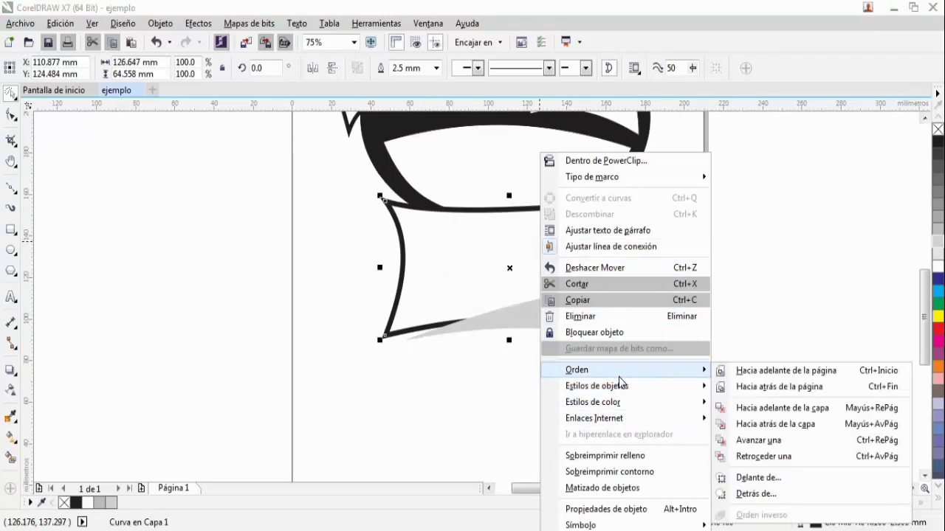
{"action": "left_click", "coordinate": [754, 494]}
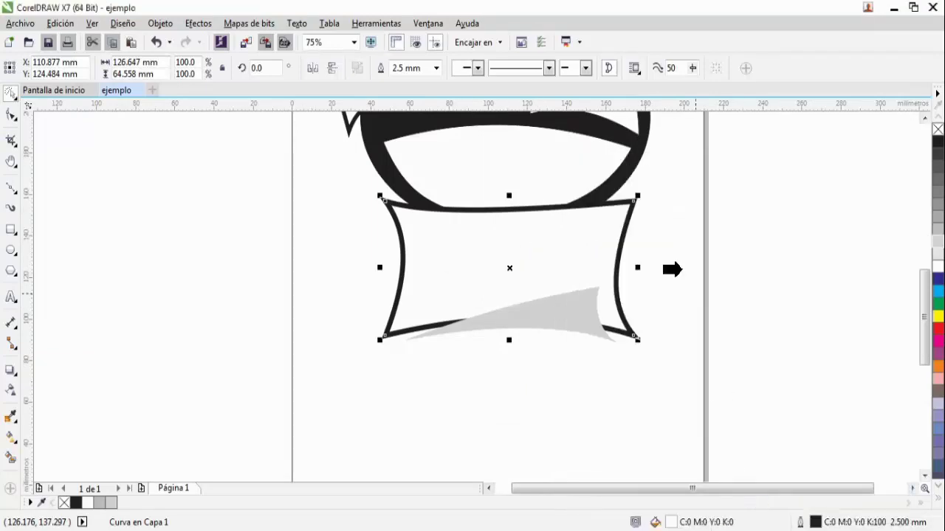
{"action": "left_click", "coordinate": [610, 185]}
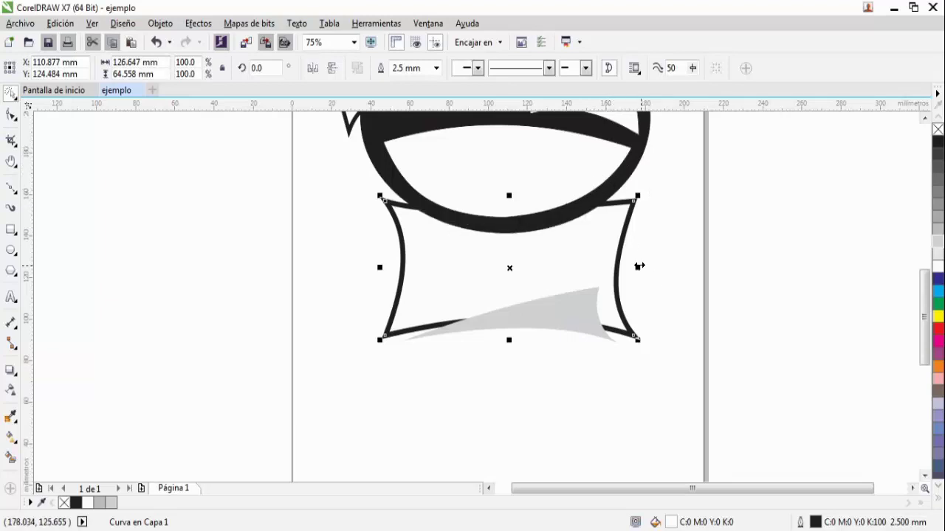
{"action": "left_click", "coordinate": [672, 274]}
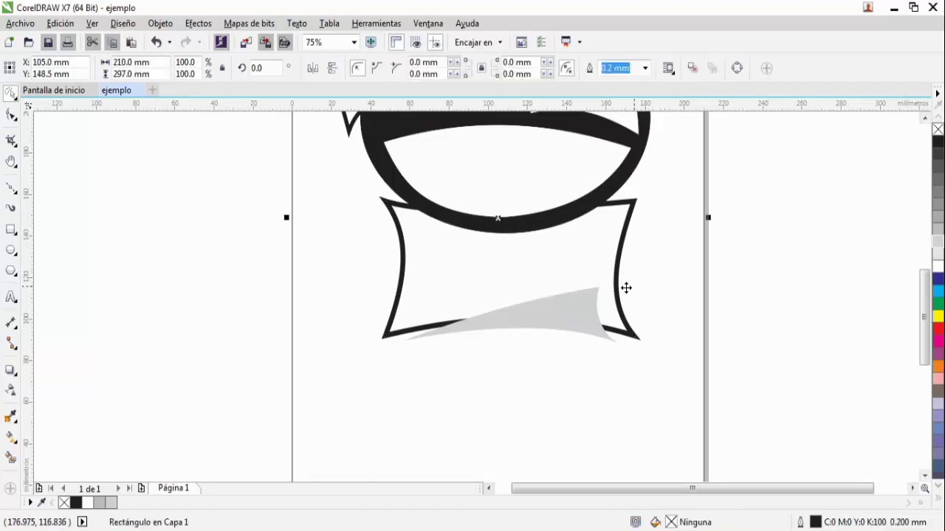
Move the grey shading shape up so it sits inside the body, just above its lower edge.
{"action": "left_click", "coordinate": [570, 305]}
{"action": "left_click_drag", "start_coordinate": [569, 306], "coordinate": [566, 289]}
{"action": "left_click", "coordinate": [682, 310]}
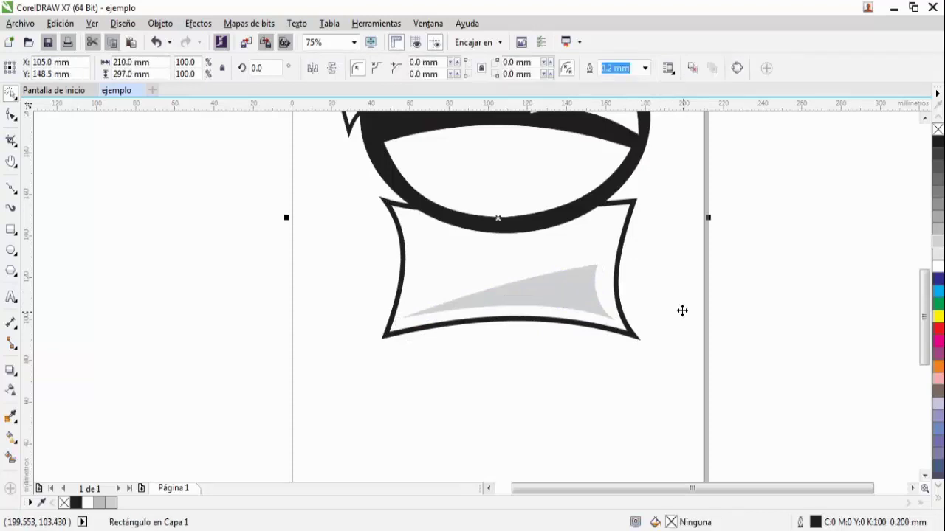
{"action": "scroll", "coordinate": [652, 294], "scroll_direction": "up", "scroll_amount": 1}
{"action": "scroll", "coordinate": [651, 295], "scroll_direction": "down", "scroll_amount": 3}
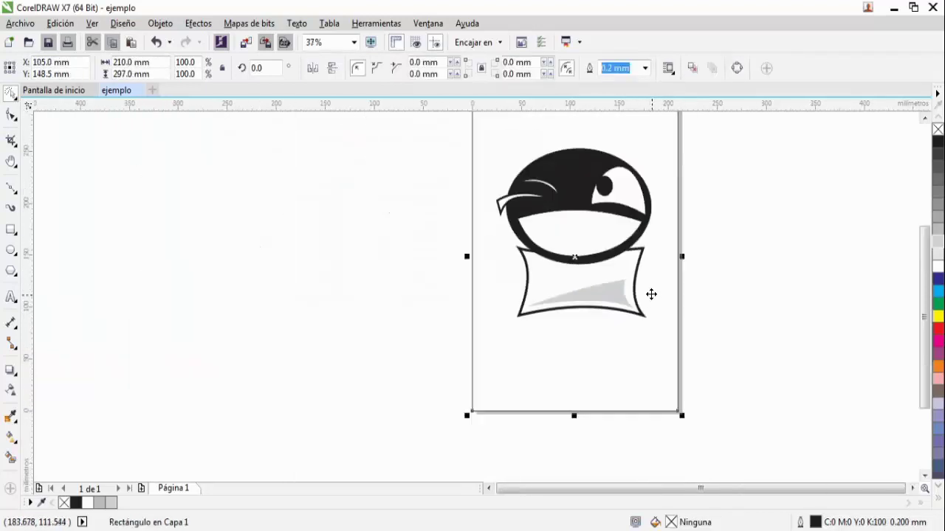
{"action": "scroll", "coordinate": [651, 295], "scroll_direction": "up", "scroll_amount": 1}
{"action": "scroll", "coordinate": [922, 289], "scroll_direction": "up", "scroll_amount": 2}
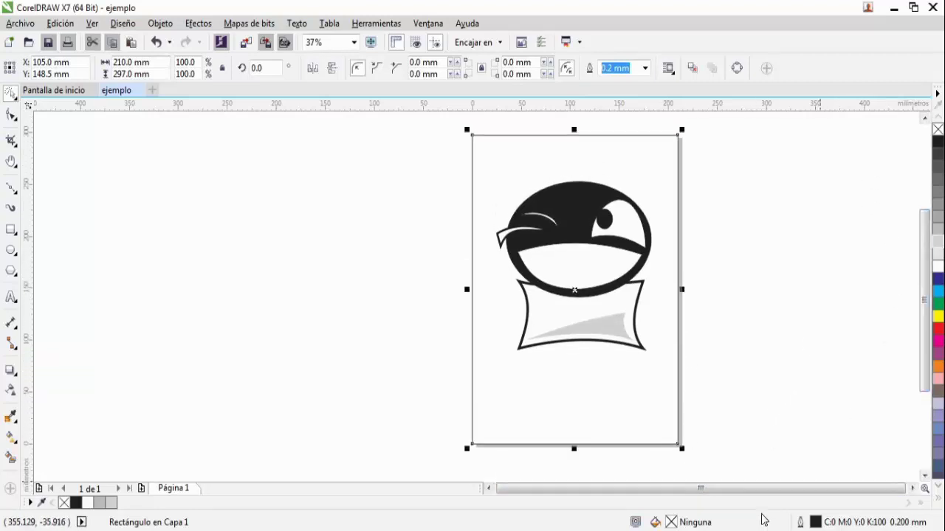
Fill the mouth shape with orange (C:0 M:60 Y:100 K:0).
{"action": "scroll", "coordinate": [775, 401], "scroll_direction": "up", "scroll_amount": 1}
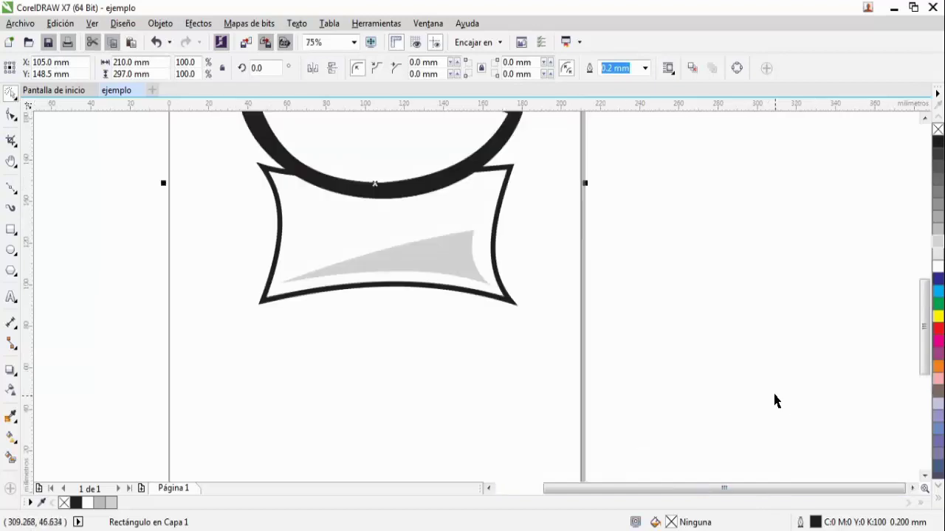
{"action": "scroll", "coordinate": [774, 399], "scroll_direction": "down", "scroll_amount": 1}
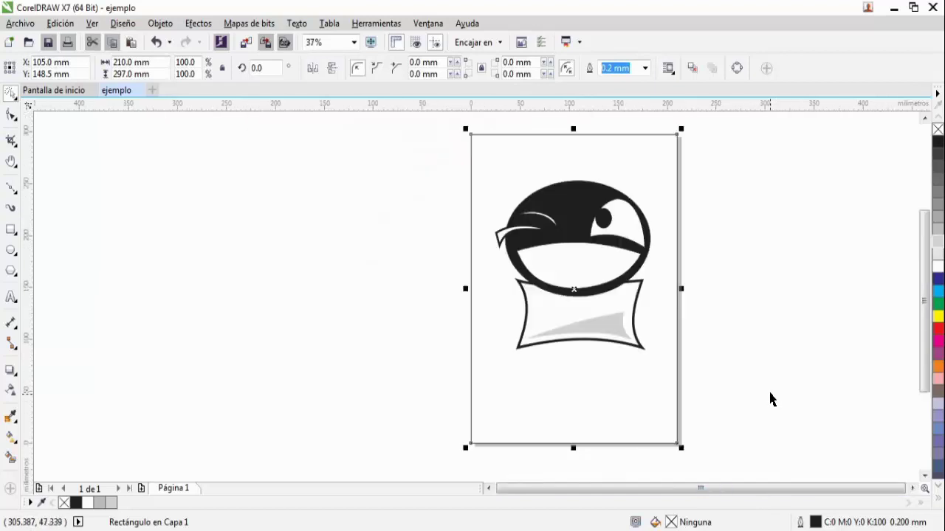
{"action": "left_click", "coordinate": [614, 268]}
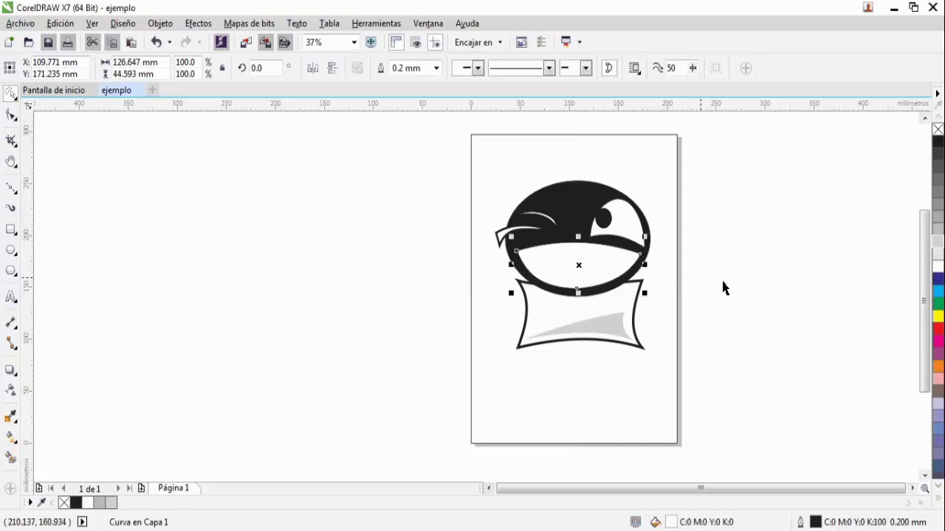
{"action": "left_click", "coordinate": [938, 381]}
{"action": "left_click", "coordinate": [938, 366]}
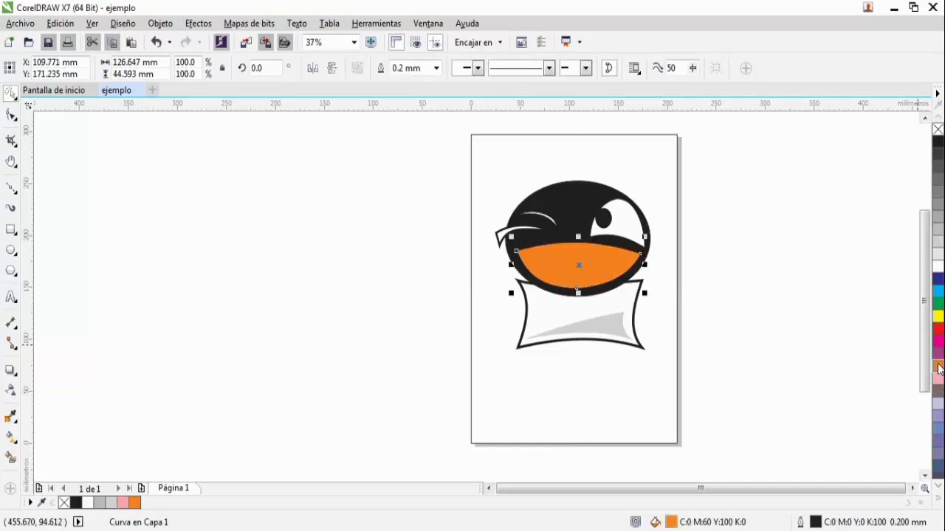
Move the page-sized rectangle off the drawing and delete it.
{"action": "left_click", "coordinate": [669, 395]}
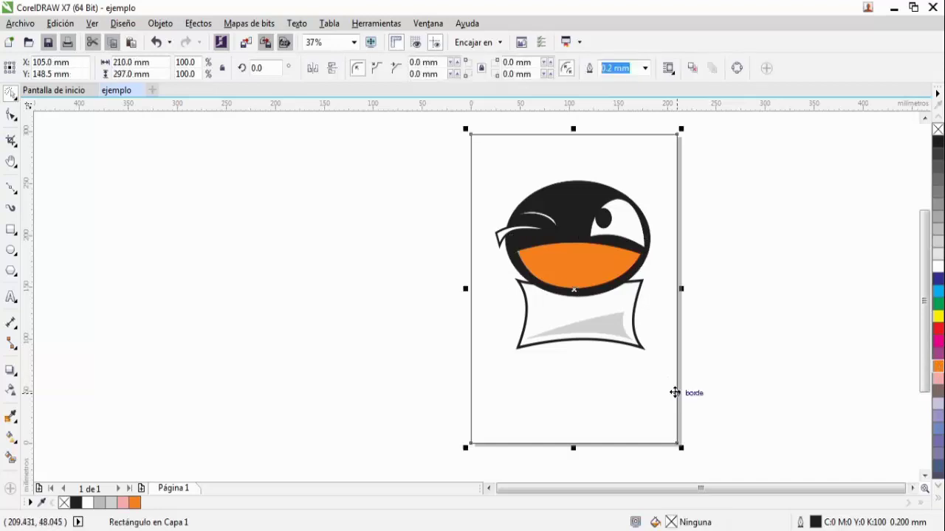
{"action": "left_click", "coordinate": [734, 409]}
{"action": "left_click", "coordinate": [646, 389]}
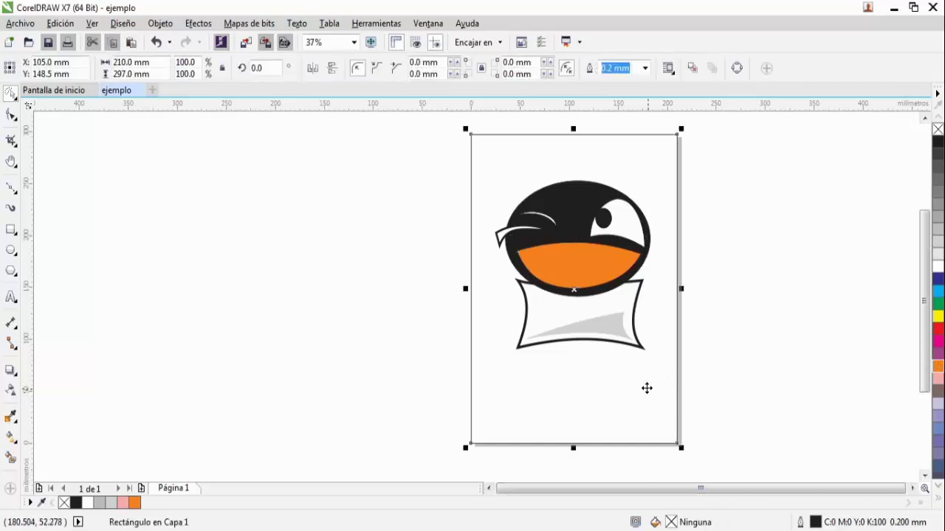
{"action": "left_click_drag", "start_coordinate": [635, 392], "coordinate": [435, 387]}
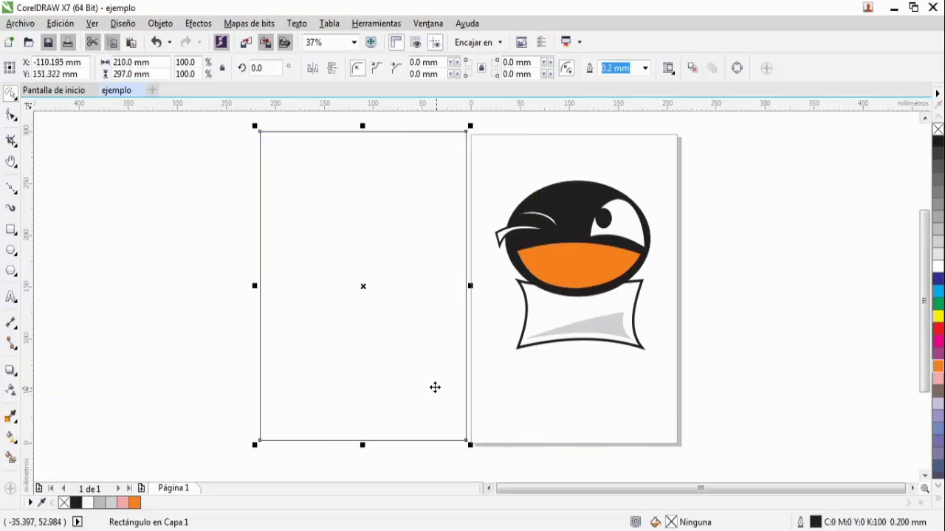
{"action": "key", "text": "Delete"}
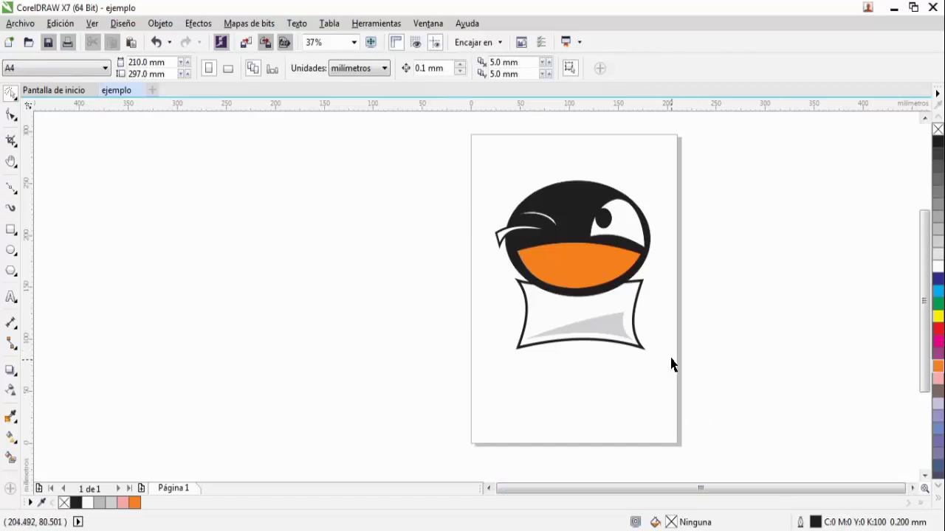
Draw an ellipse about 25.4 by 21.9 mm over the body's left edge, with a smaller one about 15.9 by 14.8 mm overlapping its lower part.
{"action": "scroll", "coordinate": [670, 363], "scroll_direction": "up", "scroll_amount": 2}
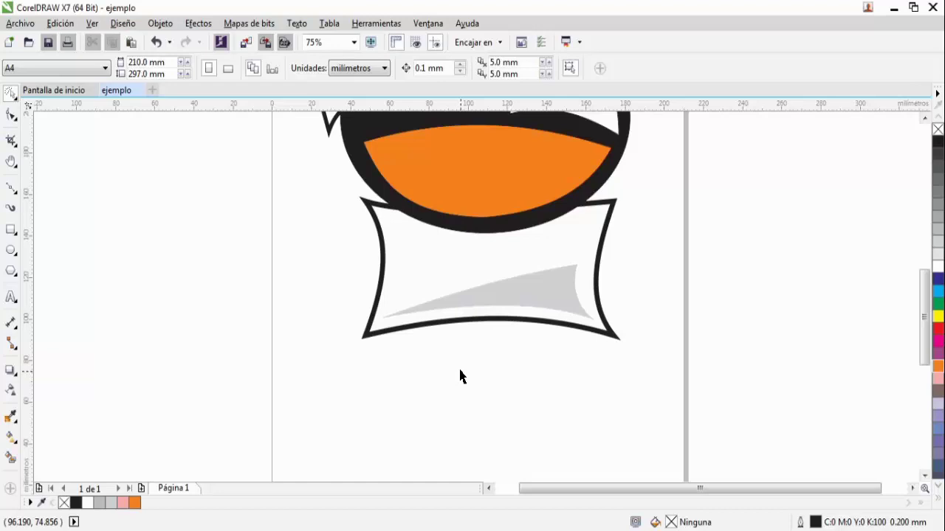
{"action": "left_click", "coordinate": [11, 250]}
{"action": "left_click", "coordinate": [56, 250]}
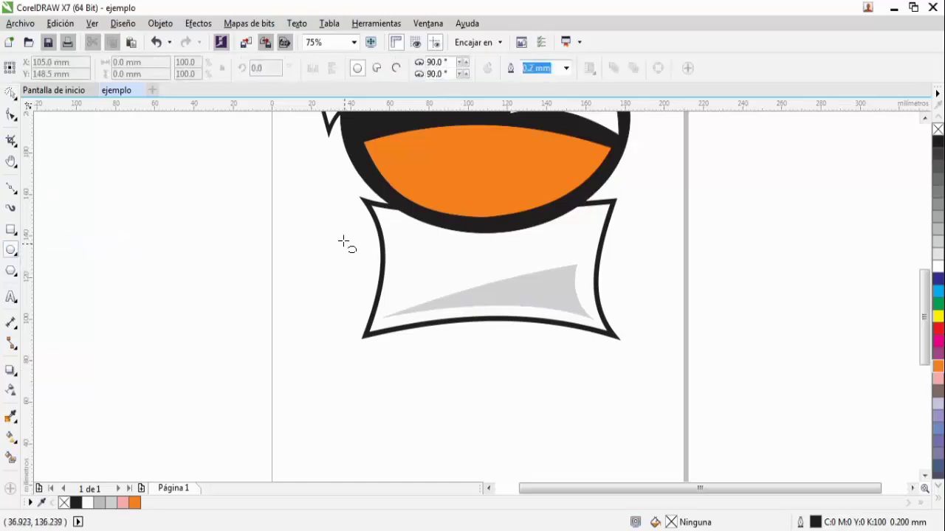
{"action": "left_click_drag", "start_coordinate": [340, 216], "coordinate": [399, 272]}
{"action": "key", "text": "space"}
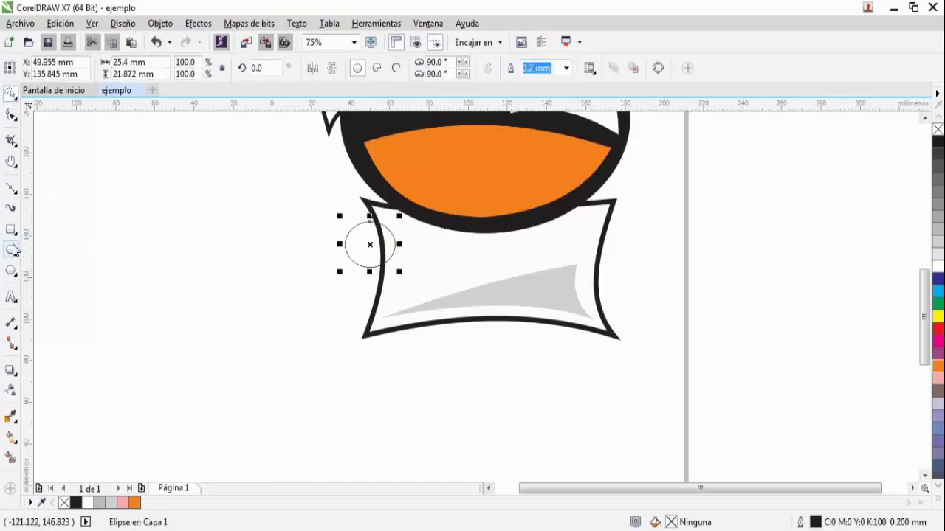
{"action": "left_click", "coordinate": [11, 249]}
{"action": "mouse_move", "coordinate": [321, 252]}
{"action": "left_mouse_down"}
{"action": "mouse_move", "coordinate": [359, 293]}
{"action": "mouse_move", "coordinate": [372, 265]}
{"action": "left_mouse_up"}
{"action": "left_click", "coordinate": [11, 92]}
{"action": "left_click", "coordinate": [341, 253]}
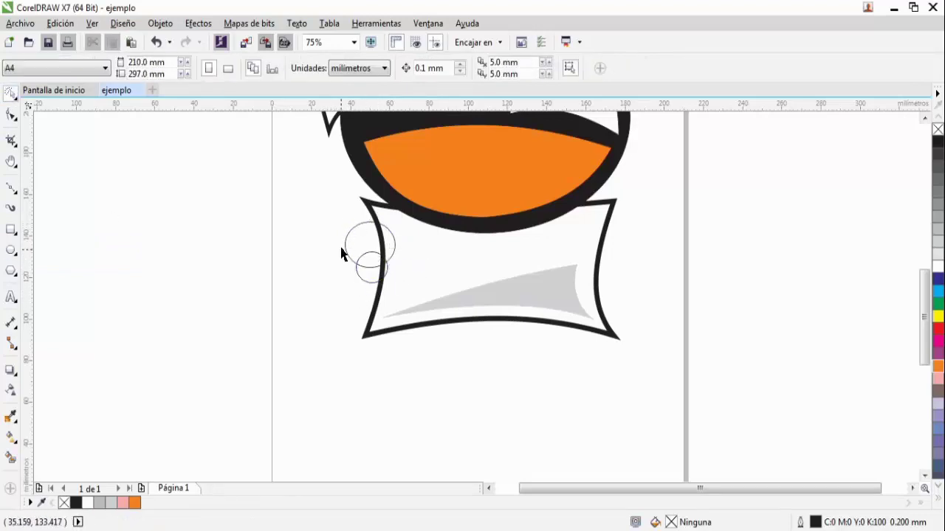
Draw an ellipse about 22.6 by 21.2 mm, move it onto the body's right edge, and move the small ellipse from the left edge beneath it.
{"action": "left_click", "coordinate": [352, 230]}
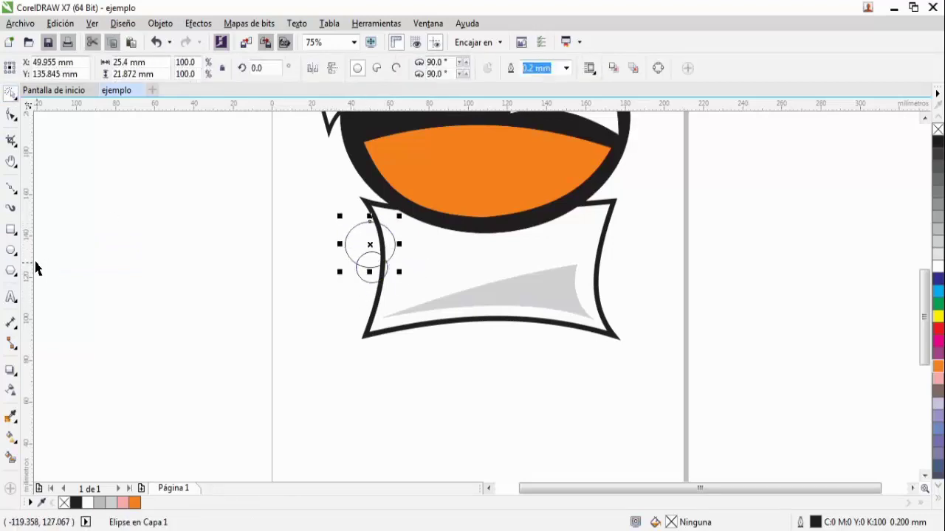
{"action": "left_click", "coordinate": [11, 249]}
{"action": "mouse_move", "coordinate": [306, 225]}
{"action": "left_mouse_down"}
{"action": "mouse_move", "coordinate": [353, 279]}
{"action": "mouse_move", "coordinate": [349, 268]}
{"action": "left_mouse_up"}
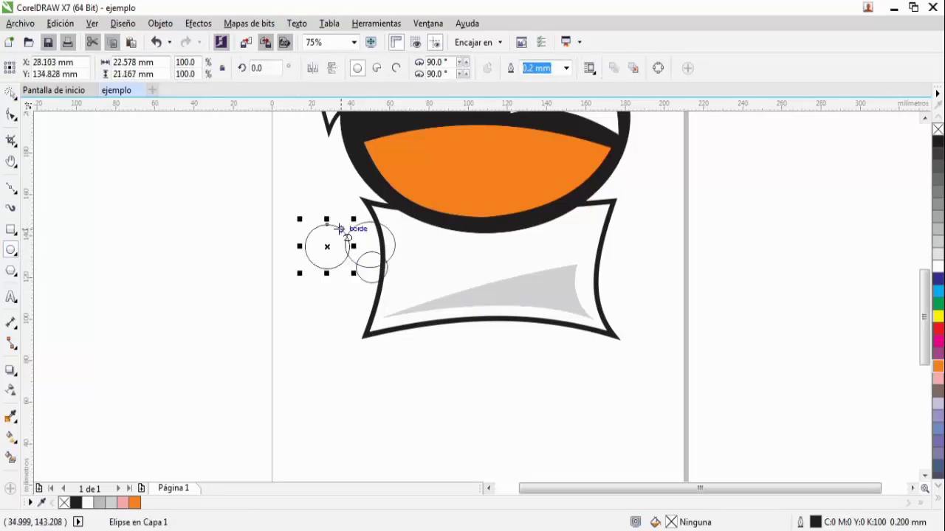
{"action": "key", "text": "space"}
{"action": "left_click_drag", "start_coordinate": [342, 236], "coordinate": [618, 234]}
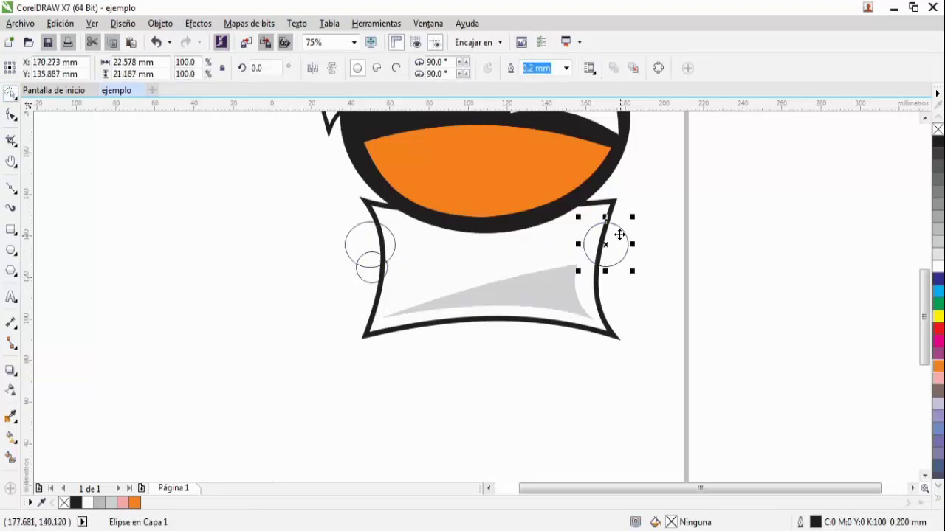
{"action": "left_click_drag", "start_coordinate": [359, 281], "coordinate": [598, 279]}
{"action": "left_click", "coordinate": [515, 388]}
{"action": "left_click", "coordinate": [603, 287]}
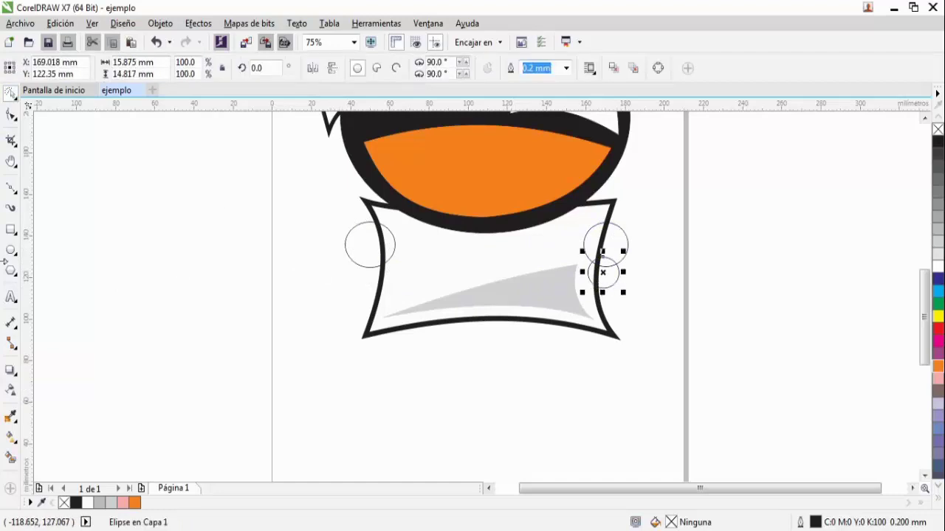
Draw a small ellipse about 16.6 by 15.5 mm overlapping the bottom of the large ellipse on the body's left edge.
{"action": "key", "text": "F7"}
{"action": "left_click_drag", "start_coordinate": [362, 258], "coordinate": [391, 288]}
{"action": "key", "text": "space"}
{"action": "key", "text": "Escape"}
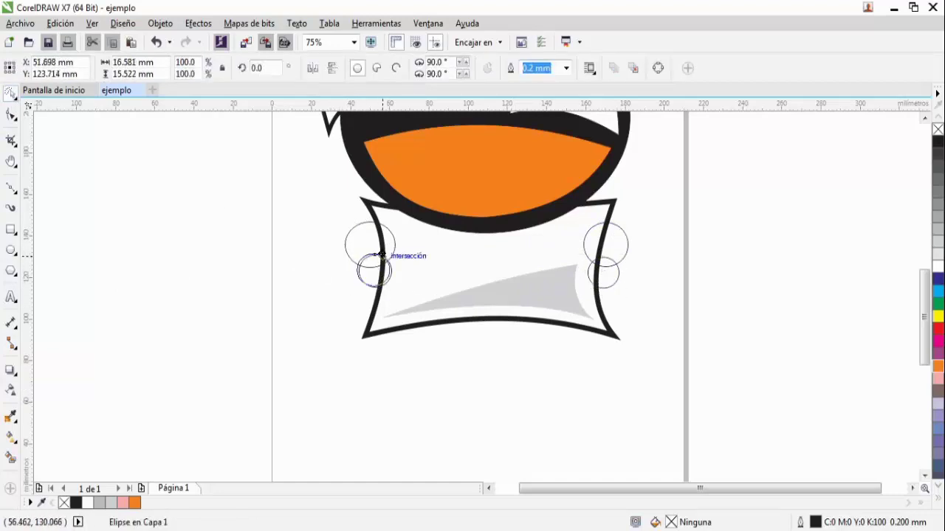
Fill the four hand ellipses on both edges of the body with black.
{"action": "left_click", "coordinate": [361, 226]}
{"action": "left_click", "coordinate": [936, 145]}
{"action": "left_click", "coordinate": [371, 274]}
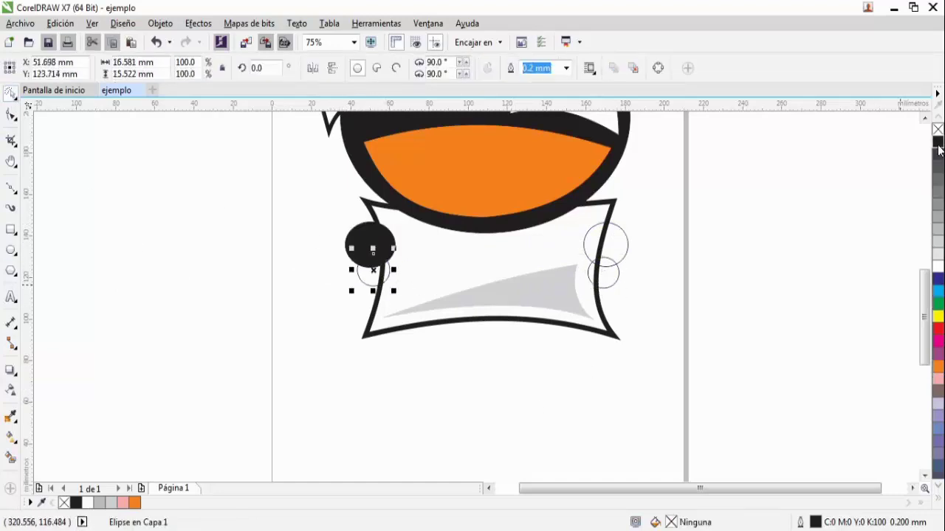
{"action": "key", "text": "ctrl+r"}
{"action": "left_click", "coordinate": [606, 238]}
{"action": "key", "text": "ctrl+r"}
{"action": "left_click", "coordinate": [603, 279]}
{"action": "key", "text": "ctrl+r"}
{"action": "left_click", "coordinate": [495, 405]}
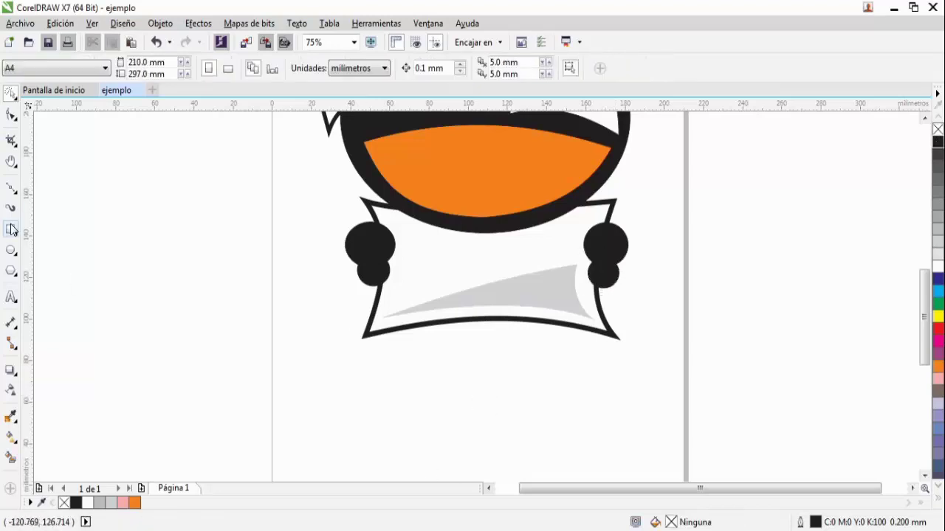
{"action": "left_click", "coordinate": [11, 115]}
{"action": "left_click", "coordinate": [11, 189]}
{"action": "scroll", "coordinate": [536, 415], "scroll_direction": "up", "scroll_amount": 2}
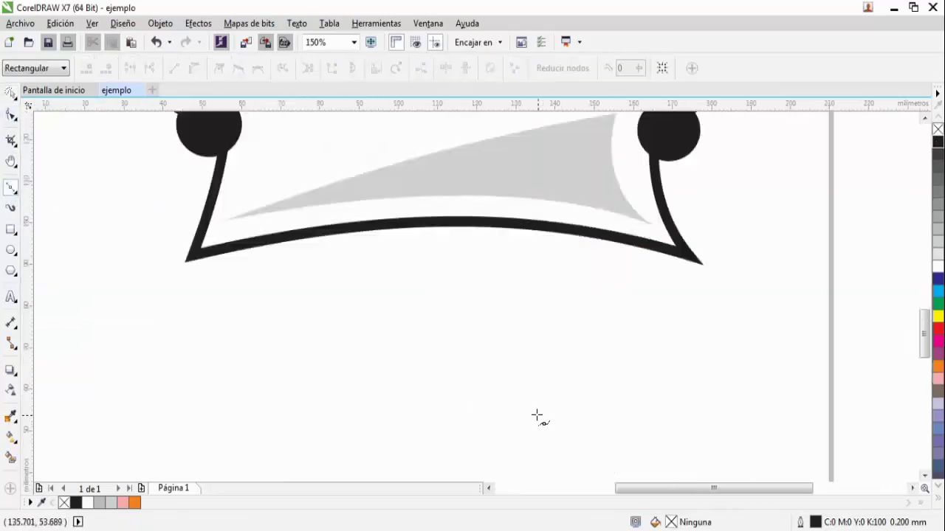
{"action": "scroll", "coordinate": [475, 264], "scroll_direction": "down", "scroll_amount": 2}
Draw an ellipse about 89.3 by 65.6 mm below the body and centre a second one about 68.4 by 49.4 mm inside it.
{"action": "left_click", "coordinate": [10, 251]}
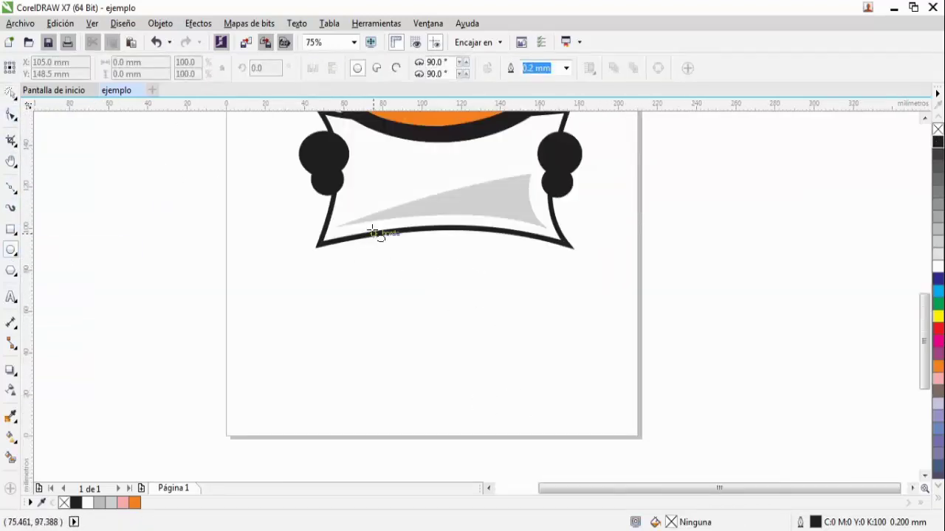
{"action": "left_click_drag", "start_coordinate": [358, 245], "coordinate": [543, 392]}
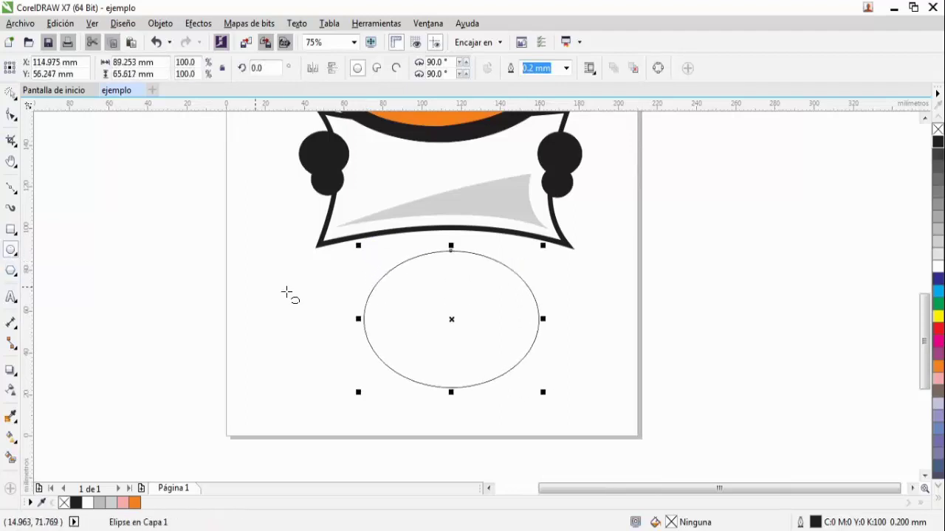
{"action": "left_click_drag", "start_coordinate": [211, 268], "coordinate": [327, 372]}
{"action": "key", "text": "space"}
{"action": "left_click_drag", "start_coordinate": [333, 329], "coordinate": [381, 317]}
{"action": "left_click", "coordinate": [512, 297]}
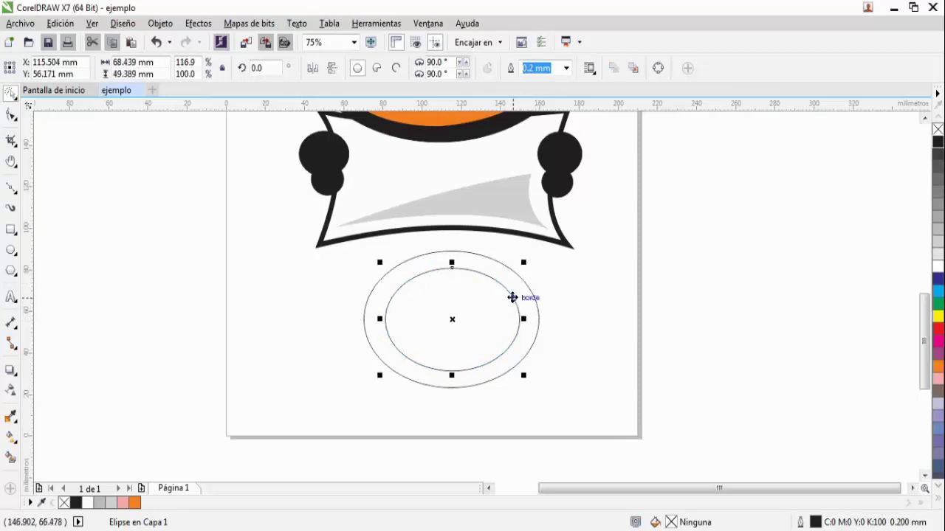
Fill the inner ellipse below the body with medium grey and the outer one with black.
{"action": "left_click", "coordinate": [939, 189]}
{"action": "left_click_drag", "start_coordinate": [938, 142], "coordinate": [521, 280]}
{"action": "left_click", "coordinate": [278, 302]}
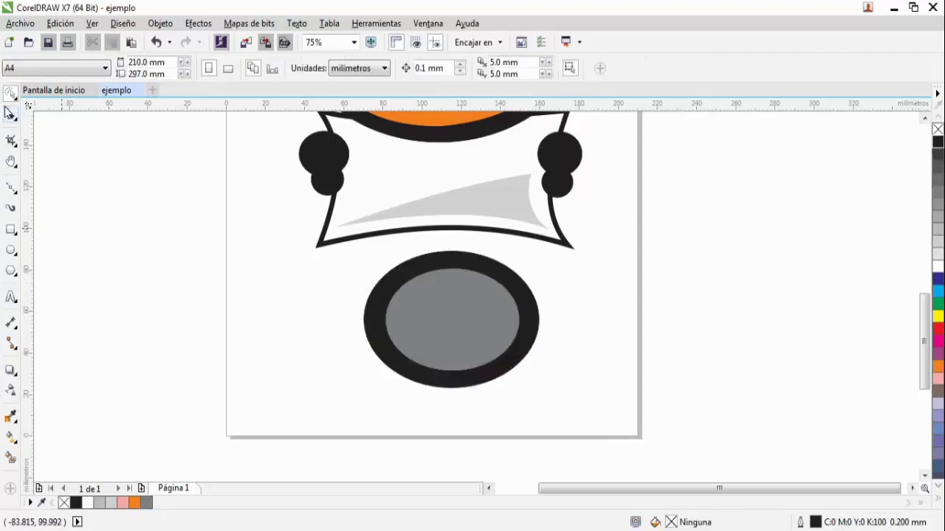
Move the large black ellipse up to about Y 80.6 mm and place it behind the body shape.
{"action": "left_click_drag", "start_coordinate": [471, 258], "coordinate": [472, 208]}
{"action": "right_click", "coordinate": [482, 266]}
{"action": "left_click", "coordinate": [693, 484]}
{"action": "left_click", "coordinate": [542, 237]}
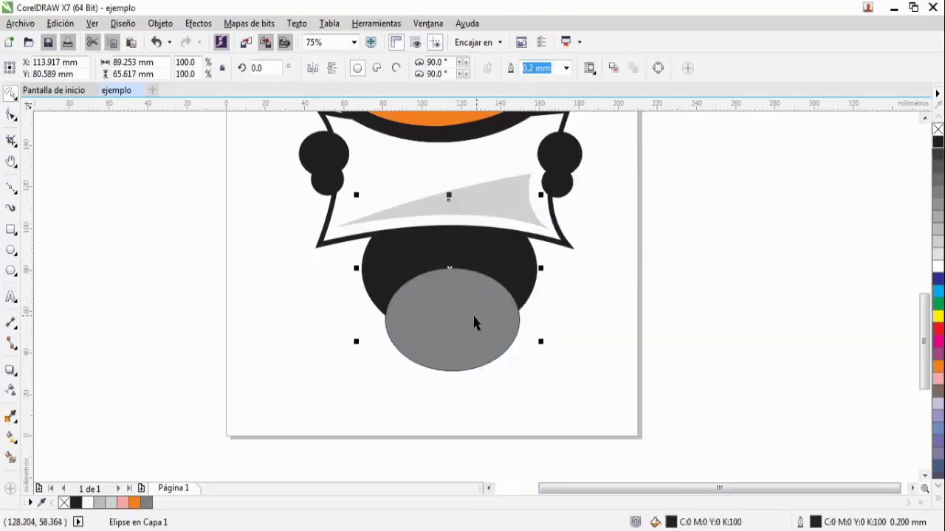
Move the grey ellipse up behind the body shape and raise the black ellipse so it forms a rim around the grey one.
{"action": "left_click_drag", "start_coordinate": [476, 321], "coordinate": [468, 247]}
{"action": "right_click", "coordinate": [461, 274]}
{"action": "left_click", "coordinate": [690, 490]}
{"action": "left_click", "coordinate": [538, 228]}
{"action": "left_click", "coordinate": [528, 280]}
{"action": "left_click", "coordinate": [617, 360]}
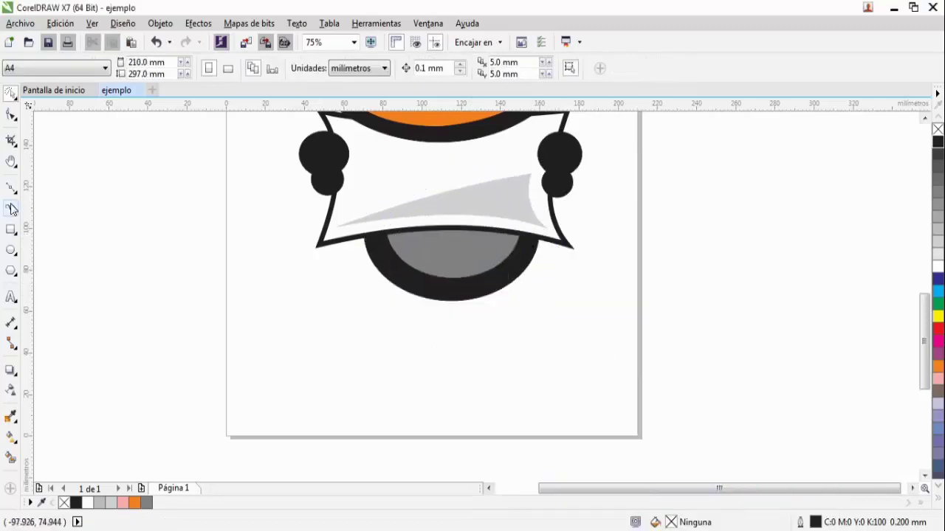
Draw a closed, slightly tilted four-sided outline about 24 mm wide below the black ellipse.
{"action": "left_click", "coordinate": [11, 190]}
{"action": "scroll", "coordinate": [350, 282], "scroll_direction": "up", "scroll_amount": 3}
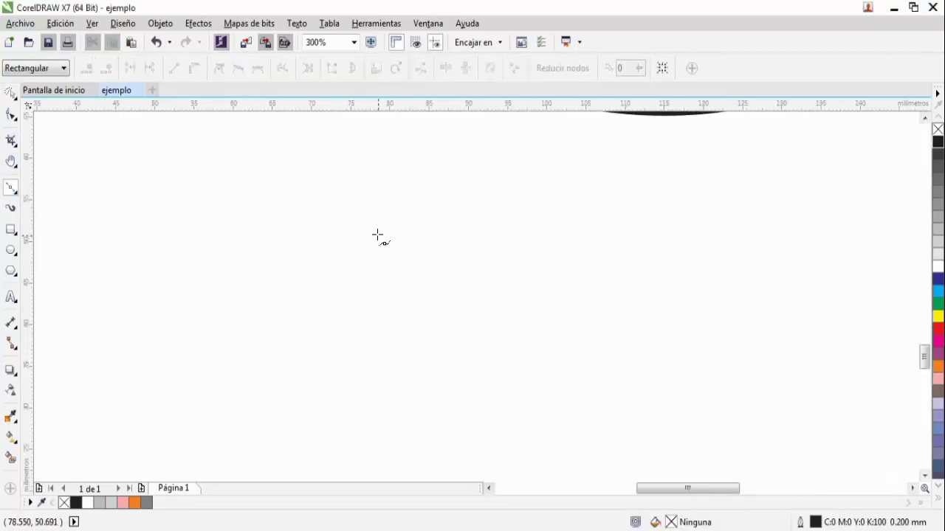
{"action": "left_click", "coordinate": [539, 231]}
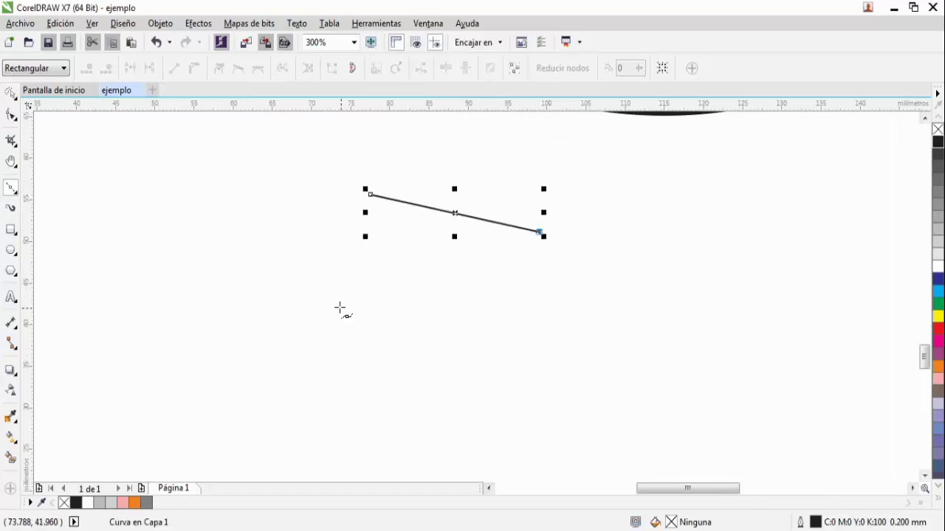
{"action": "left_click", "coordinate": [488, 338]}
{"action": "left_click", "coordinate": [348, 307]}
{"action": "left_click", "coordinate": [370, 195]}
Convert the four-sided outline's segments to curves and bend its left, bottom and right sides outward.
{"action": "left_click", "coordinate": [11, 115]}
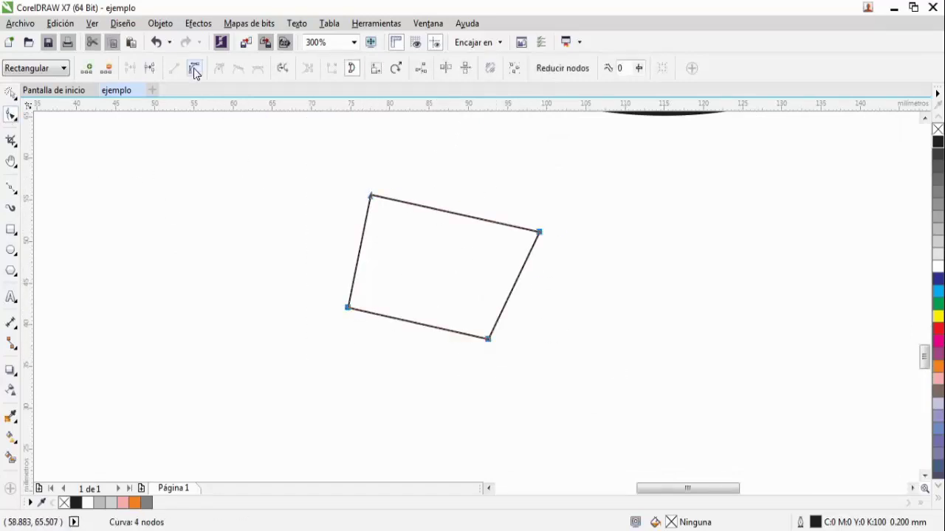
{"action": "left_click", "coordinate": [195, 68]}
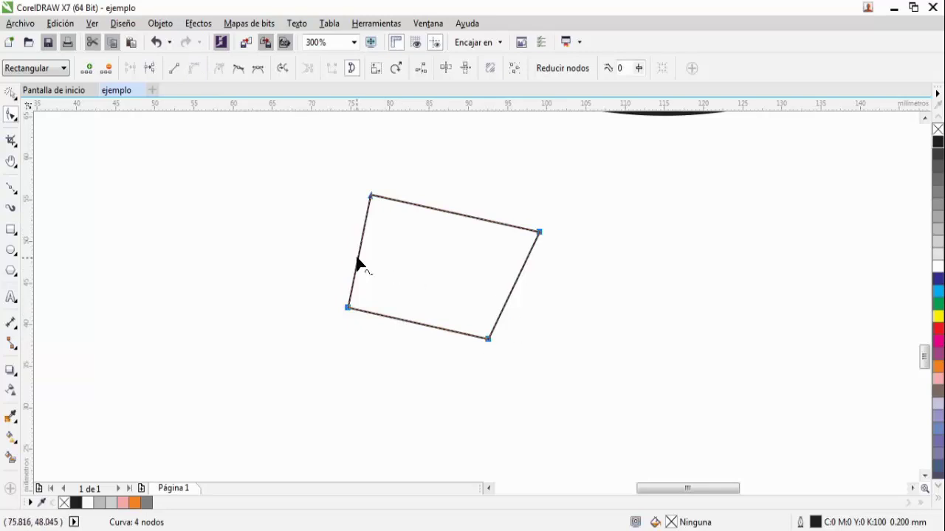
{"action": "left_click_drag", "start_coordinate": [357, 264], "coordinate": [329, 262]}
{"action": "left_click_drag", "start_coordinate": [401, 327], "coordinate": [405, 376]}
{"action": "left_click_drag", "start_coordinate": [517, 290], "coordinate": [573, 288]}
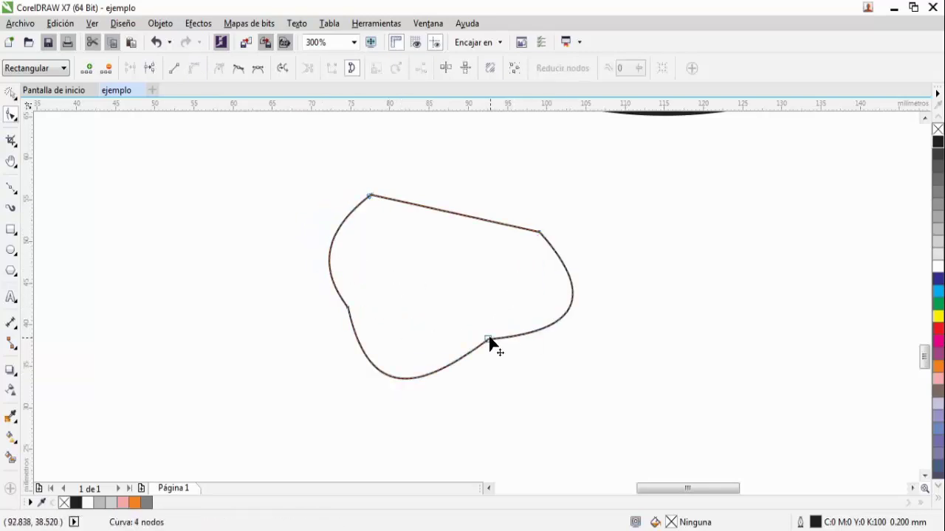
Move the outline's two lower nodes inward and upward and adjust the adjoining curves to form three rounded toes.
{"action": "left_click_drag", "start_coordinate": [488, 339], "coordinate": [478, 301]}
{"action": "left_click_drag", "start_coordinate": [348, 309], "coordinate": [394, 274]}
{"action": "left_click_drag", "start_coordinate": [415, 374], "coordinate": [399, 348]}
{"action": "left_click", "coordinate": [570, 299]}
{"action": "left_click_drag", "start_coordinate": [595, 302], "coordinate": [562, 288]}
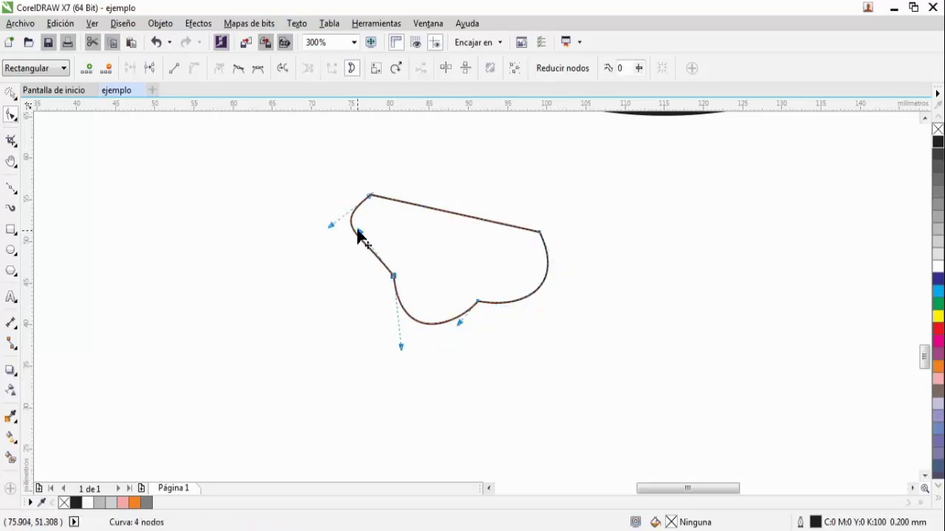
{"action": "left_click_drag", "start_coordinate": [358, 234], "coordinate": [396, 263]}
{"action": "left_click_drag", "start_coordinate": [480, 308], "coordinate": [475, 285]}
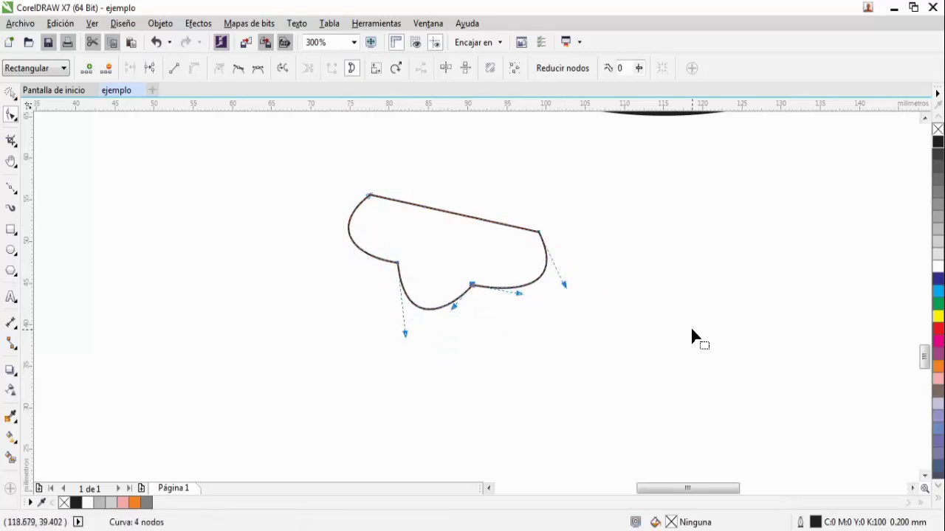
{"action": "scroll", "coordinate": [692, 326], "scroll_direction": "down", "scroll_amount": 5}
{"action": "scroll", "coordinate": [692, 331], "scroll_direction": "down", "scroll_amount": 1}
{"action": "scroll", "coordinate": [692, 331], "scroll_direction": "up", "scroll_amount": 1}
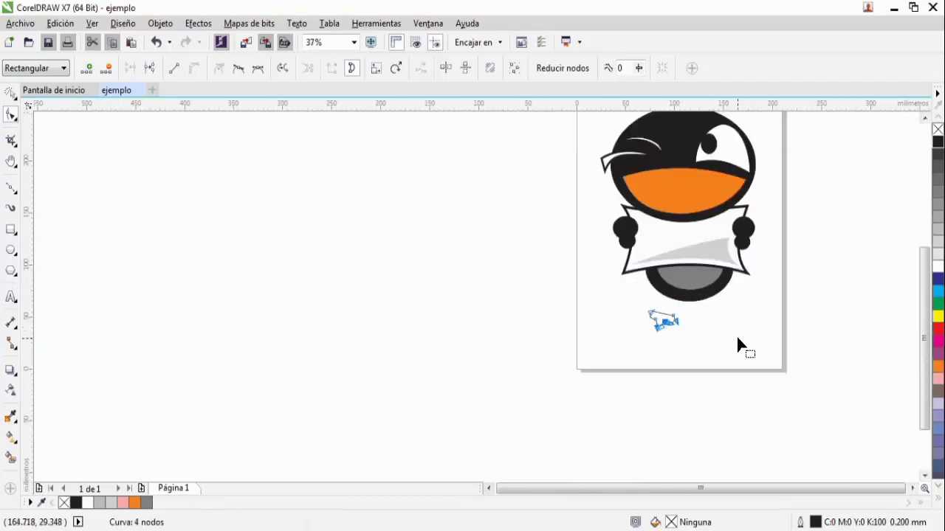
{"action": "scroll", "coordinate": [726, 344], "scroll_direction": "up", "scroll_amount": 1}
{"action": "scroll", "coordinate": [721, 339], "scroll_direction": "up", "scroll_amount": 2}
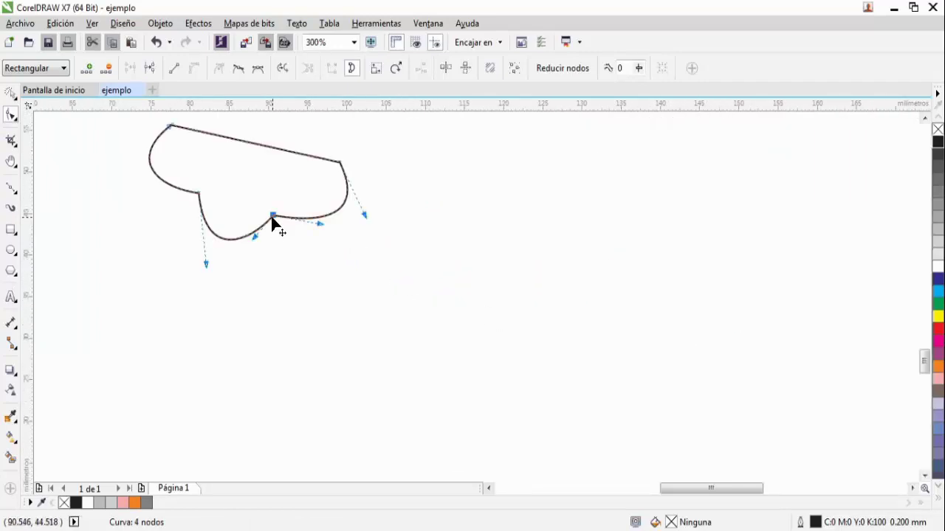
Enlarge the three-toed foot outline proportionally to about 41 mm wide.
{"action": "left_click_drag", "start_coordinate": [333, 218], "coordinate": [396, 256]}
{"action": "key", "text": "space"}
{"action": "scroll", "coordinate": [367, 255], "scroll_direction": "down", "scroll_amount": 2}
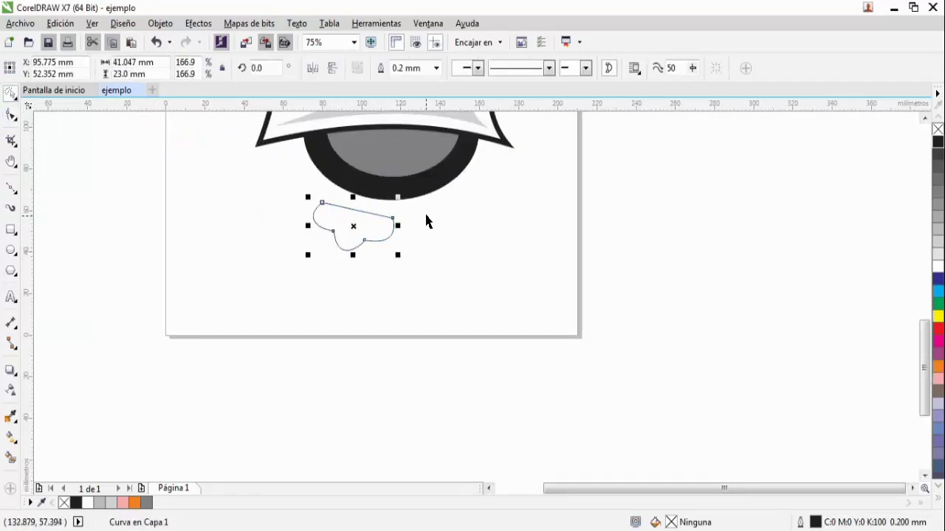
Move the foot under the black ellipse's lower-left edge and rotate it to about 348° so its straight side follows the rim.
{"action": "left_click_drag", "start_coordinate": [370, 221], "coordinate": [354, 211]}
{"action": "left_click", "coordinate": [299, 179]}
{"action": "left_click_drag", "start_coordinate": [298, 178], "coordinate": [310, 164]}
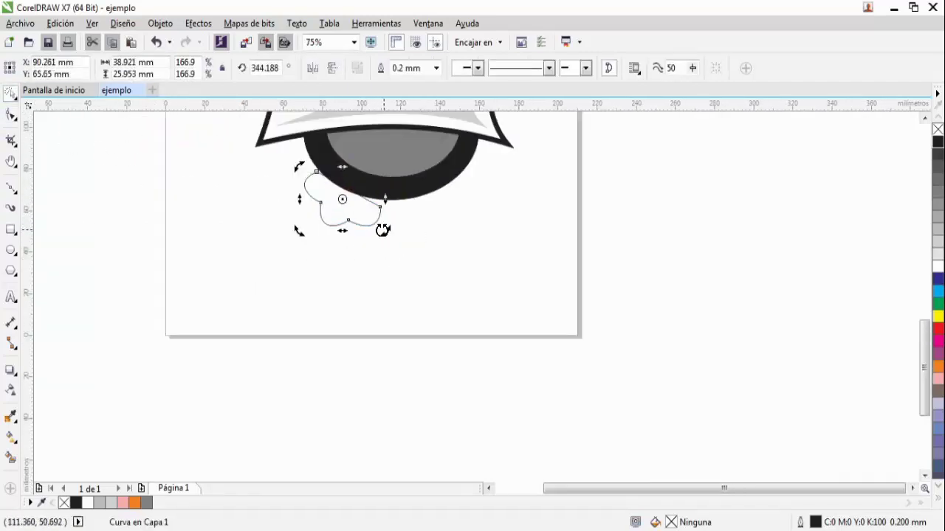
{"action": "key", "text": "h"}
{"action": "scroll", "coordinate": [346, 203], "scroll_direction": "up", "scroll_amount": 3}
{"action": "left_click_drag", "start_coordinate": [447, 293], "coordinate": [481, 324]}
{"action": "key", "text": "space"}
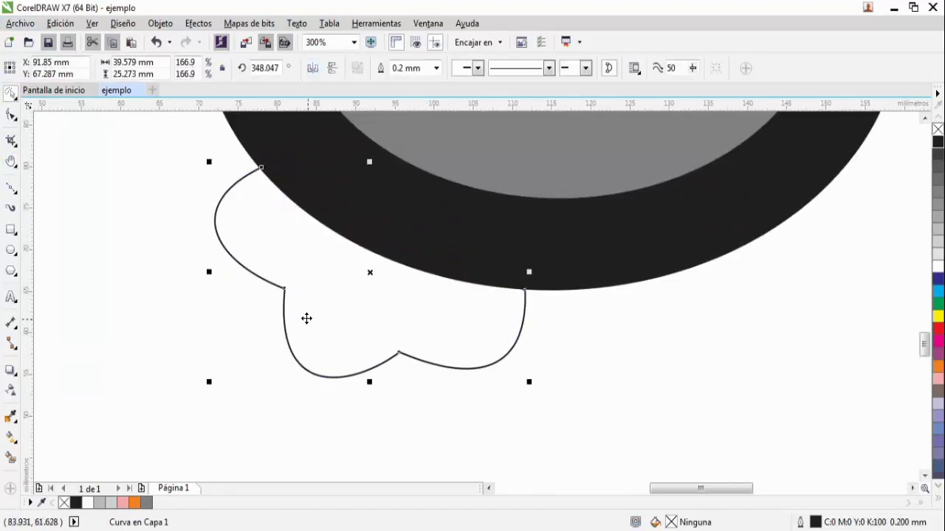
{"action": "left_click_drag", "start_coordinate": [307, 318], "coordinate": [491, 382]}
{"action": "key", "text": "ctrl+z"}
{"action": "left_click_drag", "start_coordinate": [443, 344], "coordinate": [383, 346]}
{"action": "key", "text": "ctrl+z"}
Duplicate the foot, mirror the copy horizontally and place it under the black ellipse's lower-right edge.
{"action": "scroll", "coordinate": [403, 359], "scroll_direction": "down", "scroll_amount": 2}
{"action": "left_click_drag", "start_coordinate": [517, 347], "coordinate": [692, 402]}
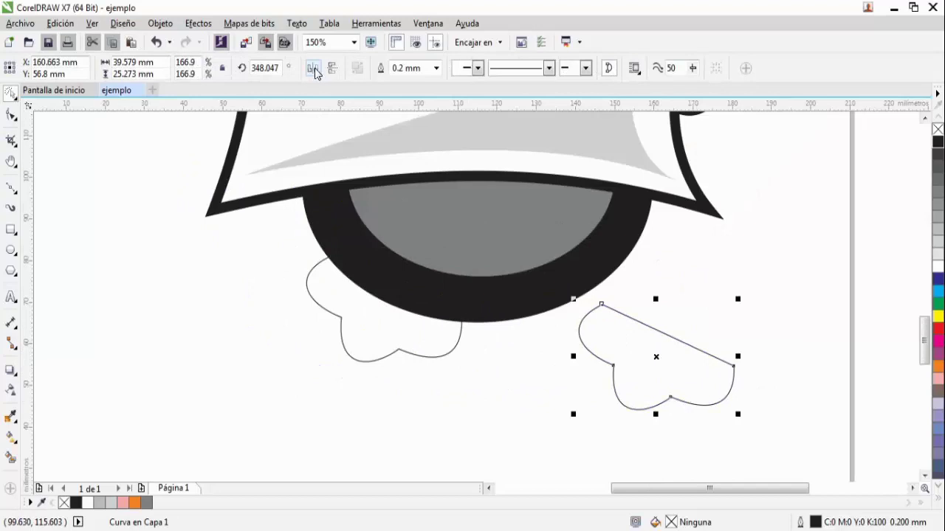
{"action": "left_click", "coordinate": [313, 69]}
{"action": "left_click_drag", "start_coordinate": [698, 353], "coordinate": [617, 303]}
Fill both feet with orange.
{"action": "left_click", "coordinate": [463, 338]}
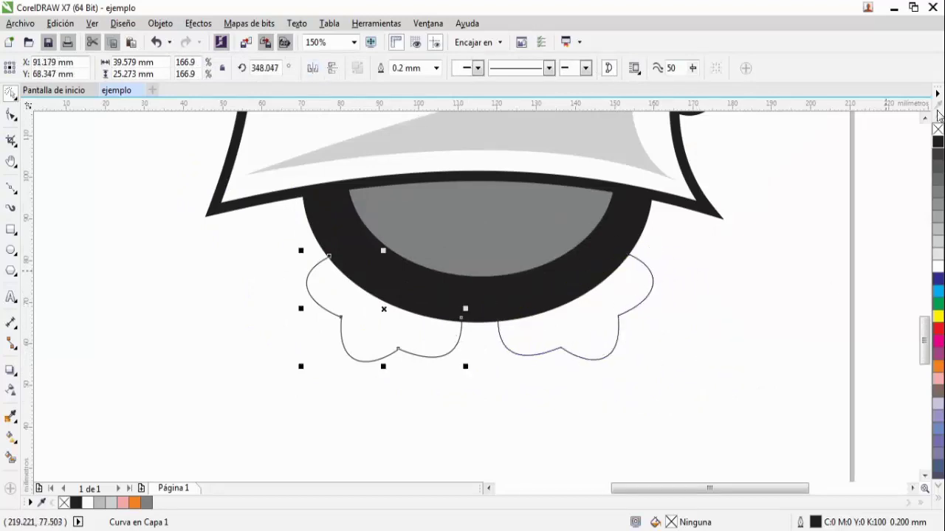
{"action": "left_click", "coordinate": [938, 364]}
{"action": "left_click", "coordinate": [607, 317]}
{"action": "left_click", "coordinate": [938, 364]}
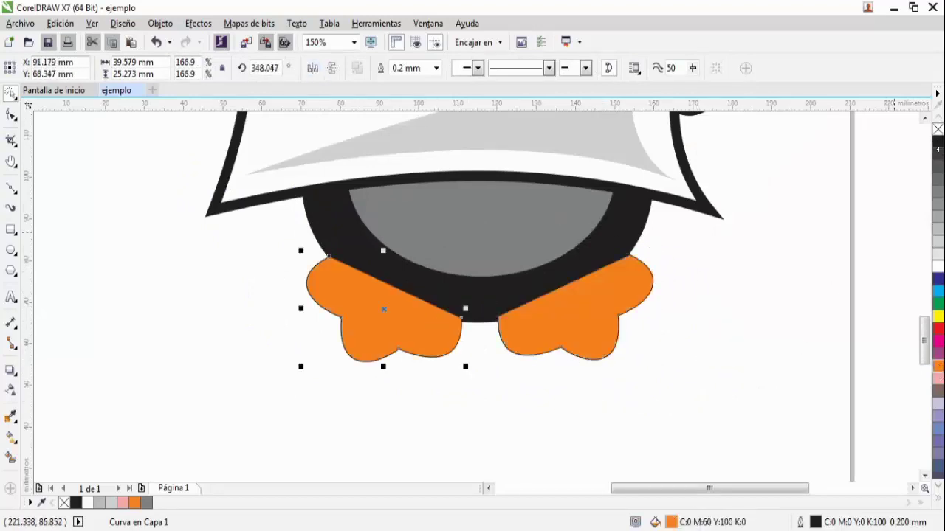
Set the outline width of both feet to 1.5 mm.
{"action": "left_click", "coordinate": [435, 68]}
{"action": "left_click", "coordinate": [423, 164]}
{"action": "left_click", "coordinate": [435, 68]}
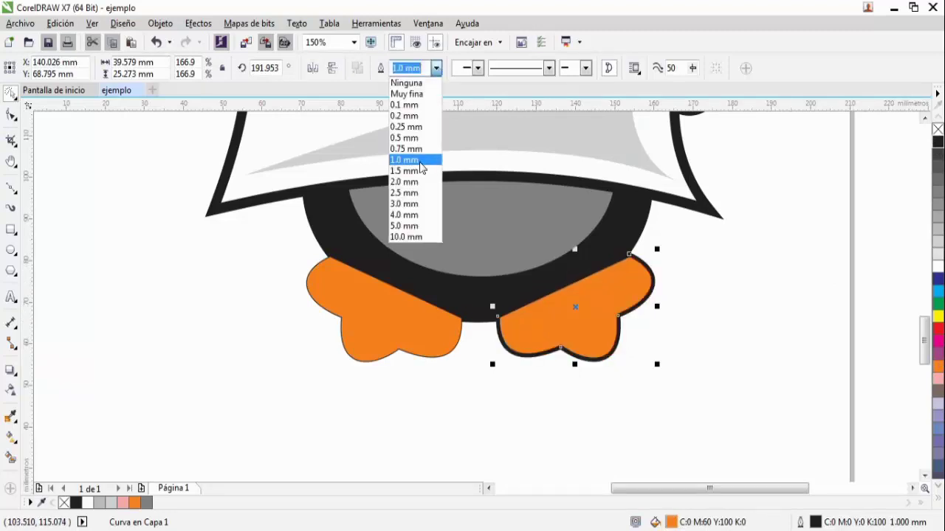
{"action": "left_click", "coordinate": [423, 180]}
{"action": "left_click", "coordinate": [435, 68]}
{"action": "left_click", "coordinate": [425, 187]}
{"action": "key", "text": "Tab"}
{"action": "left_click", "coordinate": [436, 68]}
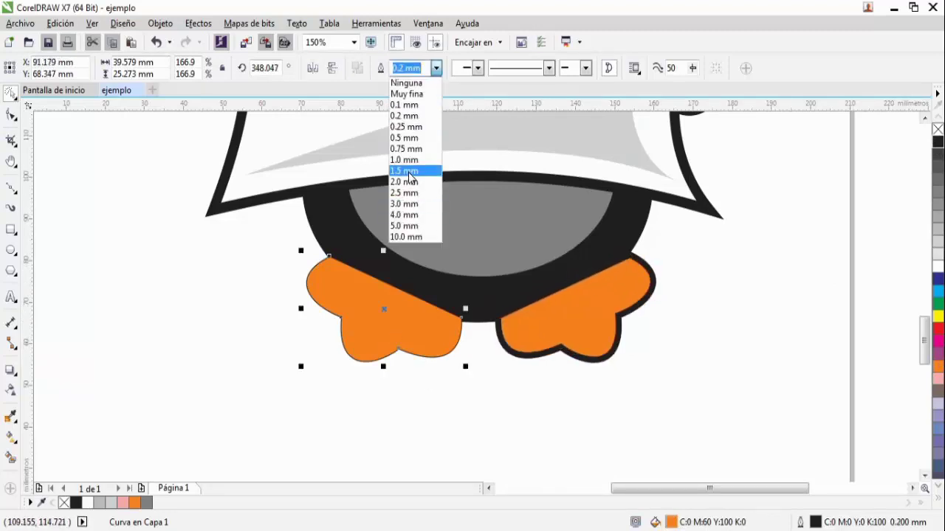
{"action": "left_click", "coordinate": [423, 172]}
Place both feet behind the black ellipse in the stacking order.
{"action": "right_click", "coordinate": [431, 323]}
{"action": "mouse_move", "coordinate": [464, 367]}
{"action": "left_click", "coordinate": [633, 492]}
{"action": "left_click", "coordinate": [304, 232]}
{"action": "right_click", "coordinate": [595, 310]}
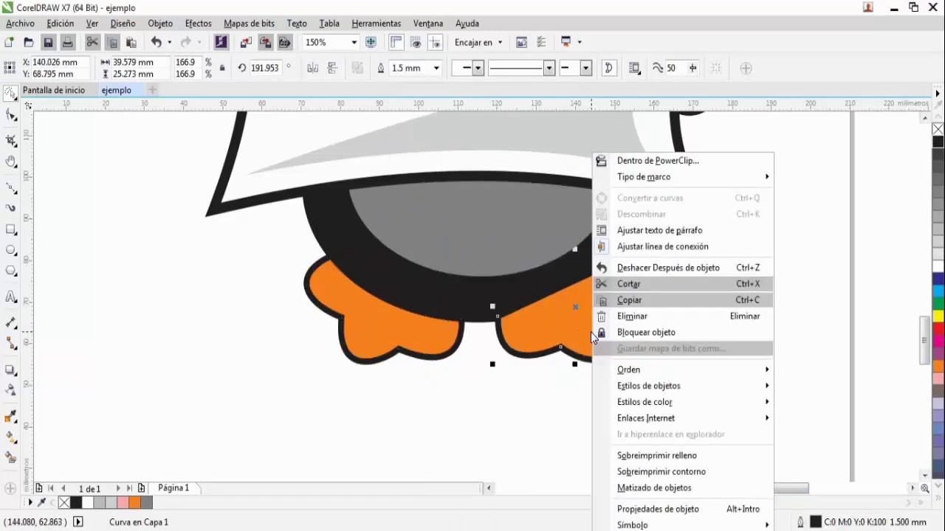
{"action": "mouse_move", "coordinate": [642, 369]}
{"action": "left_click", "coordinate": [433, 498]}
{"action": "left_click", "coordinate": [633, 253]}
{"action": "scroll", "coordinate": [756, 330], "scroll_direction": "down", "scroll_amount": 3}
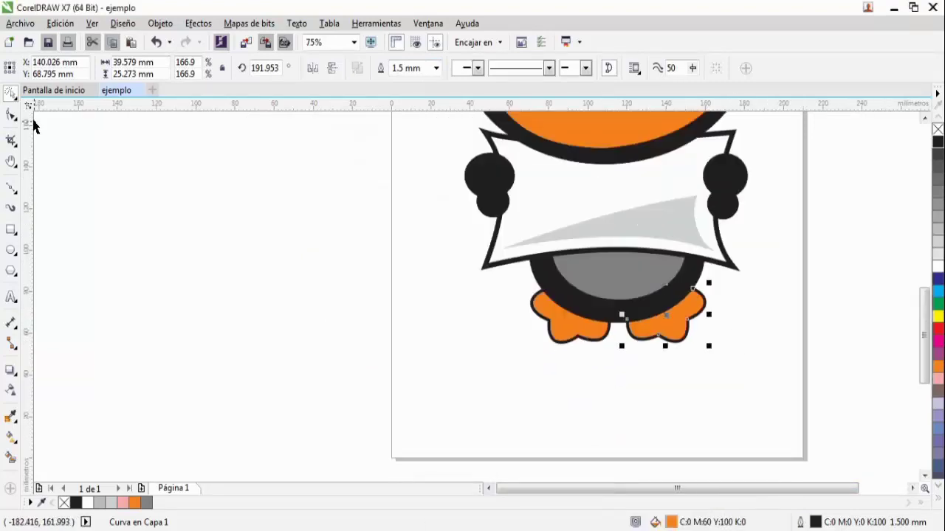
Examine the penguin's head, body and feet up close and on the whole page, with nothing left selected.
{"action": "key", "text": "h"}
{"action": "scroll", "coordinate": [399, 330], "scroll_direction": "down", "scroll_amount": 3}
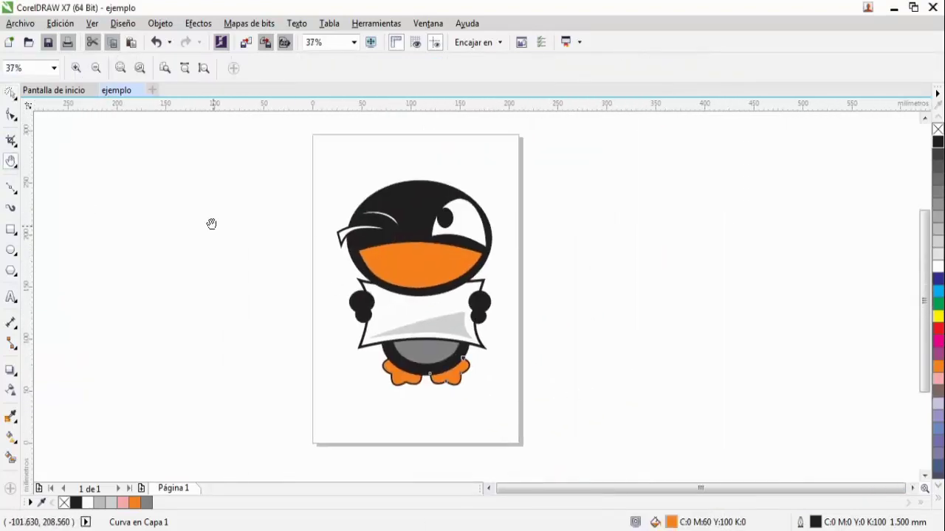
{"action": "left_click_drag", "start_coordinate": [222, 246], "coordinate": [243, 261]}
{"action": "scroll", "coordinate": [380, 310], "scroll_direction": "up", "scroll_amount": 2}
{"action": "scroll", "coordinate": [378, 303], "scroll_direction": "down", "scroll_amount": 2}
{"action": "scroll", "coordinate": [378, 303], "scroll_direction": "up", "scroll_amount": 2}
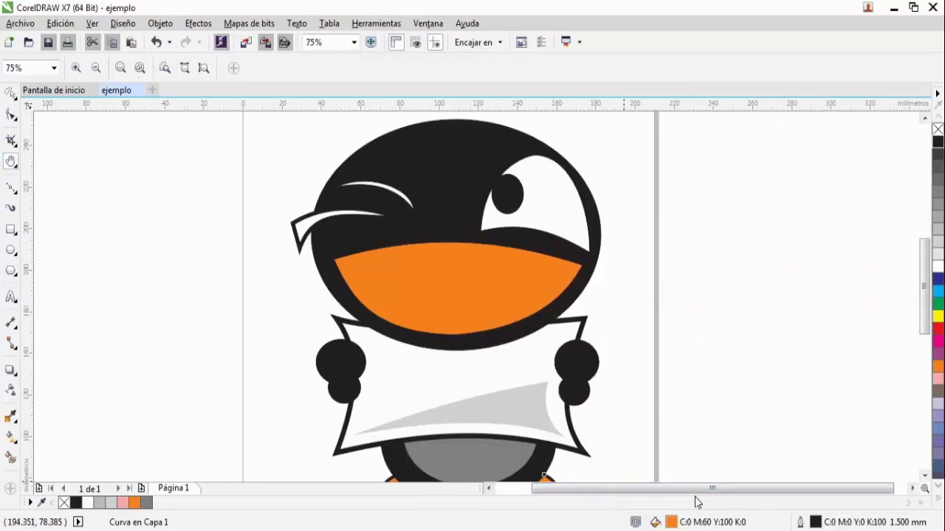
{"action": "mouse_move", "coordinate": [699, 488]}
{"action": "left_mouse_down"}
{"action": "mouse_move", "coordinate": [688, 488]}
{"action": "mouse_move", "coordinate": [697, 479]}
{"action": "left_mouse_up"}
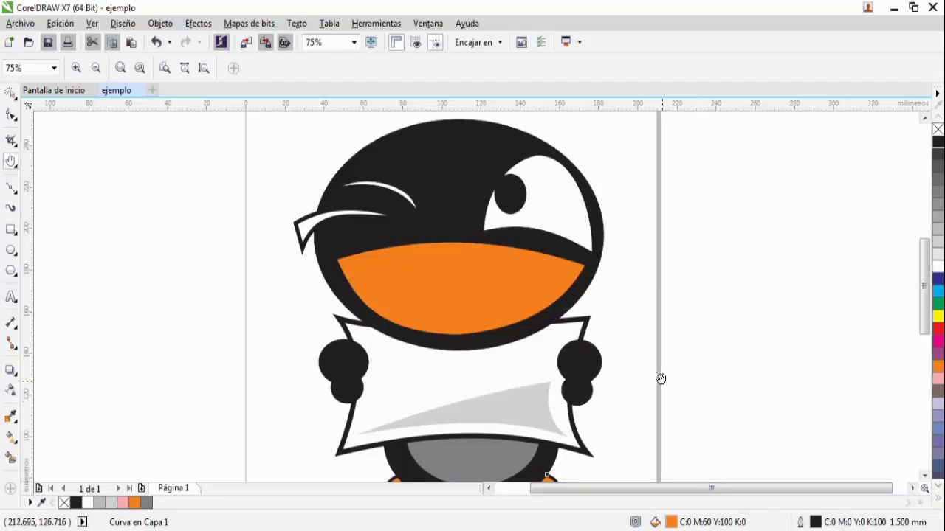
{"action": "left_click_drag", "start_coordinate": [656, 377], "coordinate": [628, 382]}
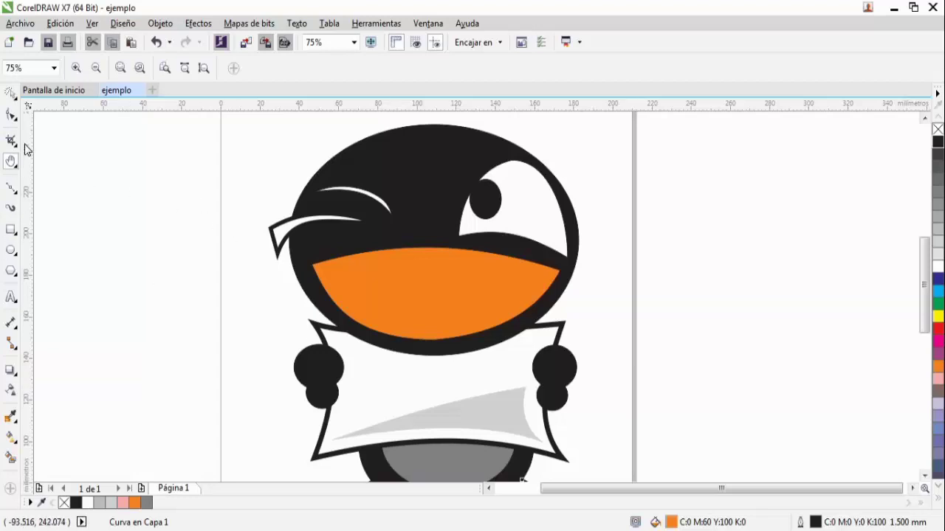
{"action": "left_click", "coordinate": [12, 164]}
{"action": "mouse_move", "coordinate": [535, 239]}
{"action": "left_mouse_down"}
{"action": "mouse_move", "coordinate": [522, 281]}
{"action": "mouse_move", "coordinate": [539, 239]}
{"action": "mouse_move", "coordinate": [526, 218]}
{"action": "mouse_move", "coordinate": [521, 332]}
{"action": "mouse_move", "coordinate": [510, 287]}
{"action": "left_mouse_up"}
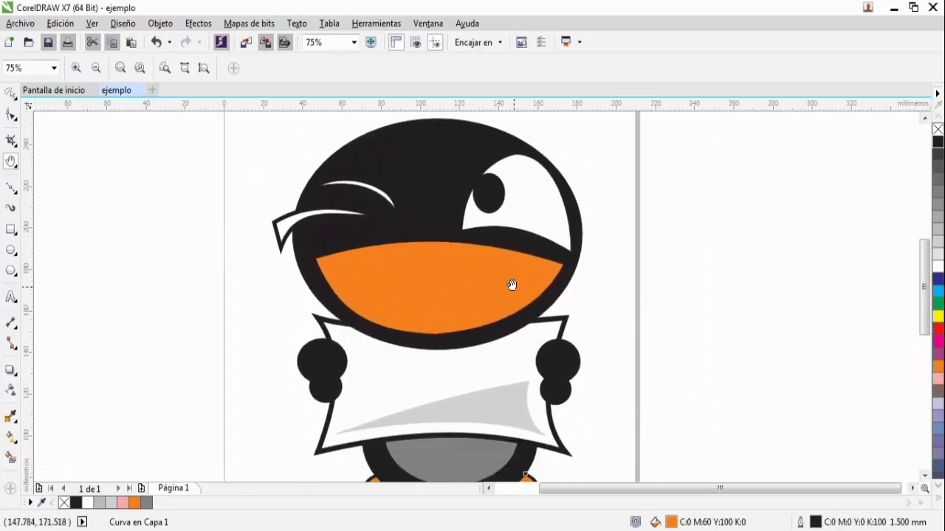
{"action": "mouse_move", "coordinate": [697, 486]}
{"action": "left_mouse_down"}
{"action": "mouse_move", "coordinate": [688, 451]}
{"action": "mouse_move", "coordinate": [563, 343]}
{"action": "left_mouse_up"}
{"action": "scroll", "coordinate": [688, 451], "scroll_direction": "down", "scroll_amount": 1}
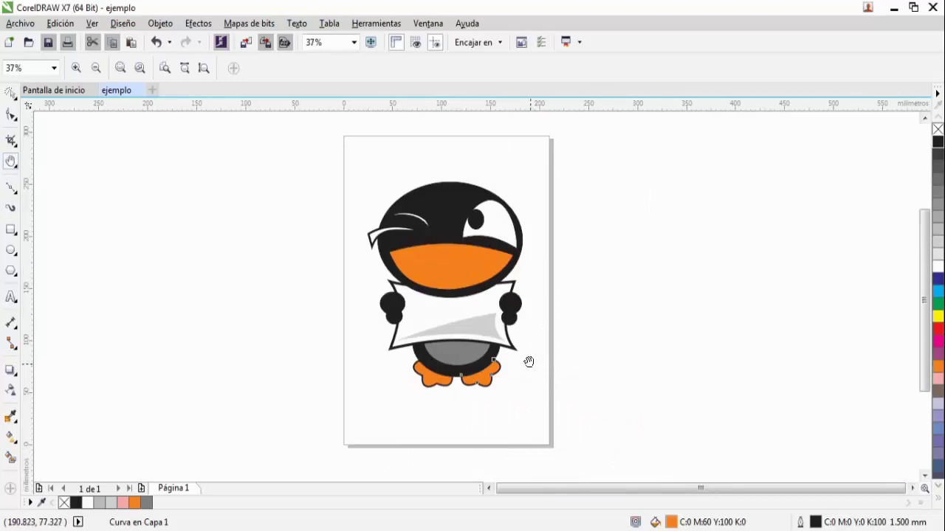
{"action": "left_click", "coordinate": [11, 93]}
{"action": "left_click", "coordinate": [529, 402]}
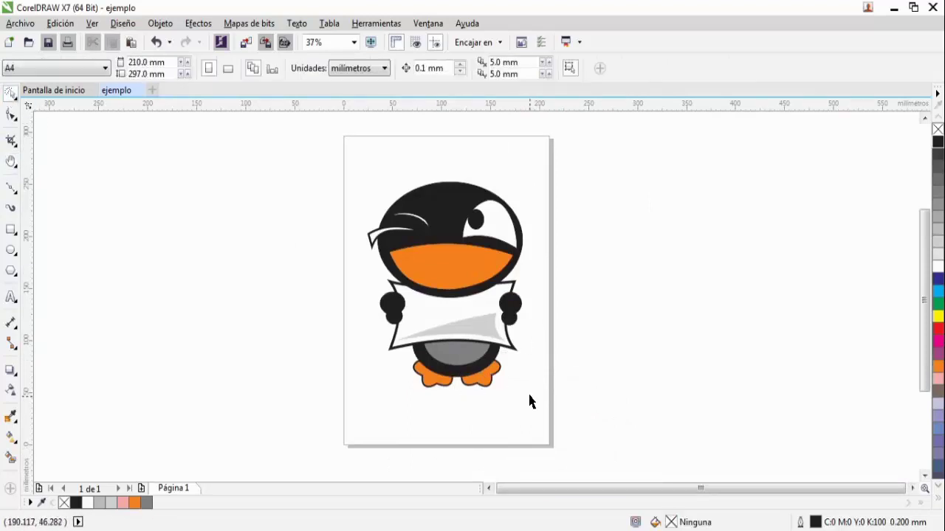